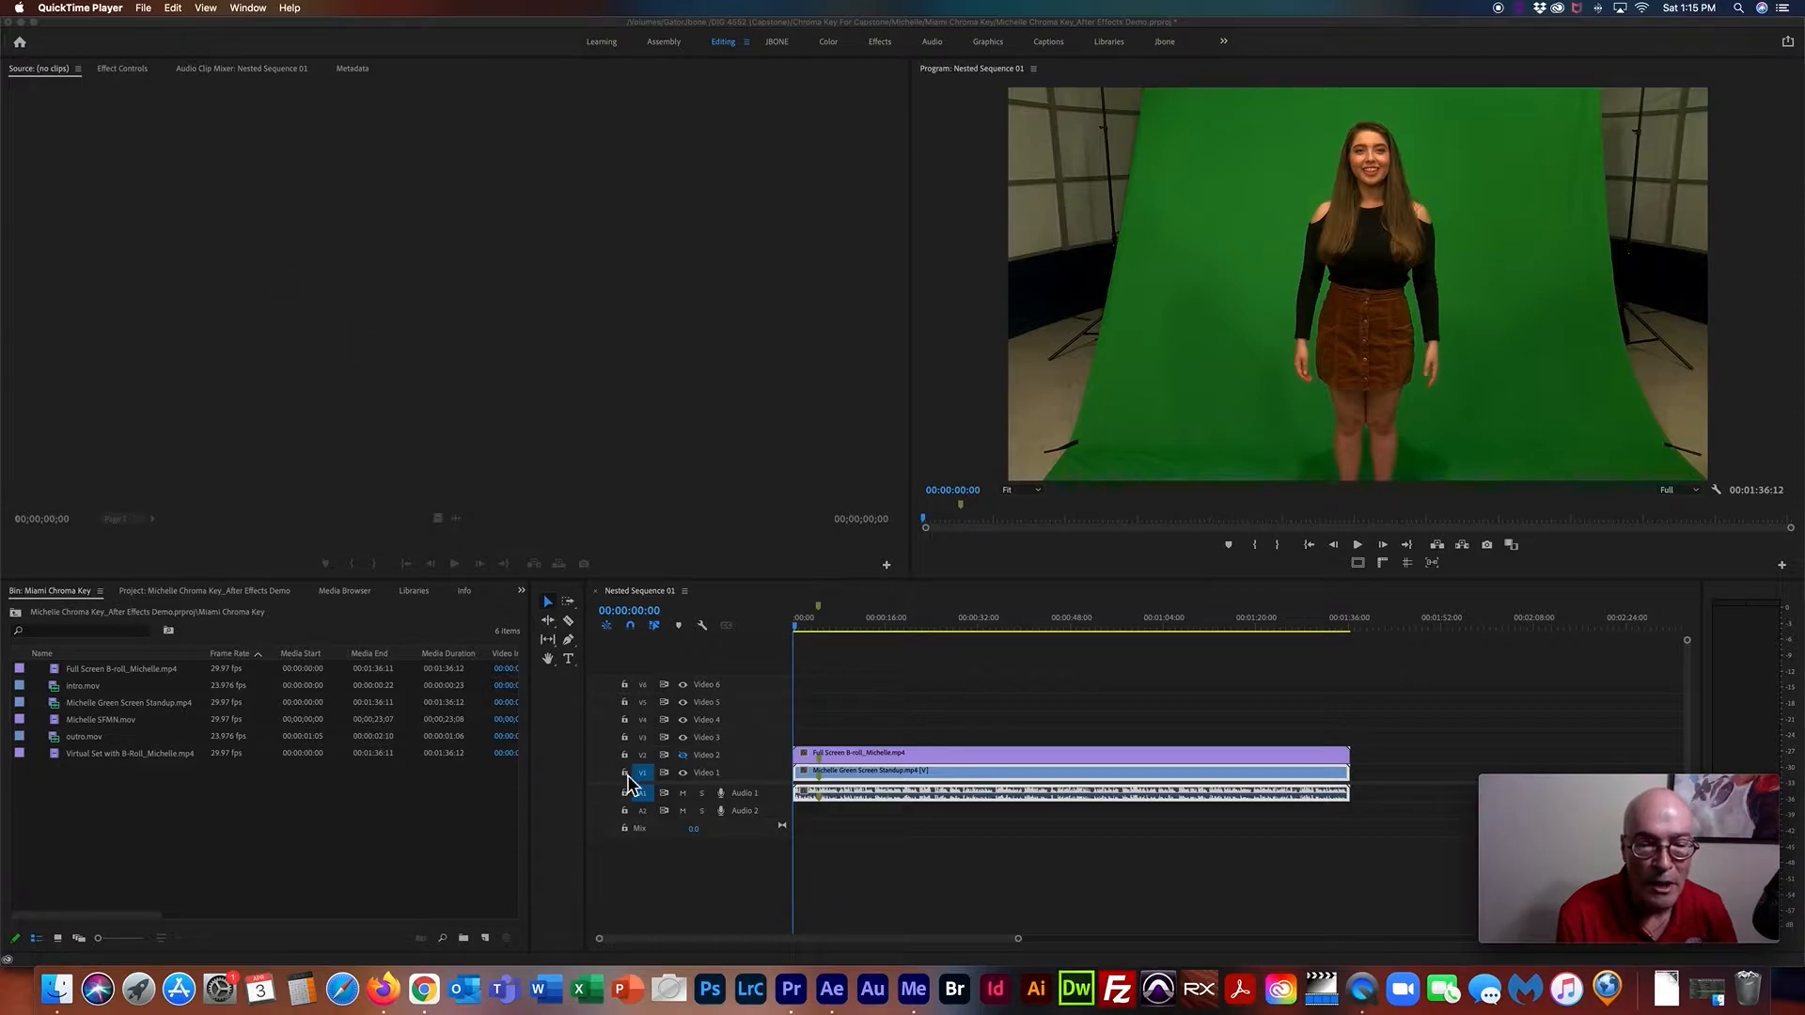
Turn on output for the Video 2 track and play the full-screen B-roll from the start to about 21 seconds.
click(687, 763)
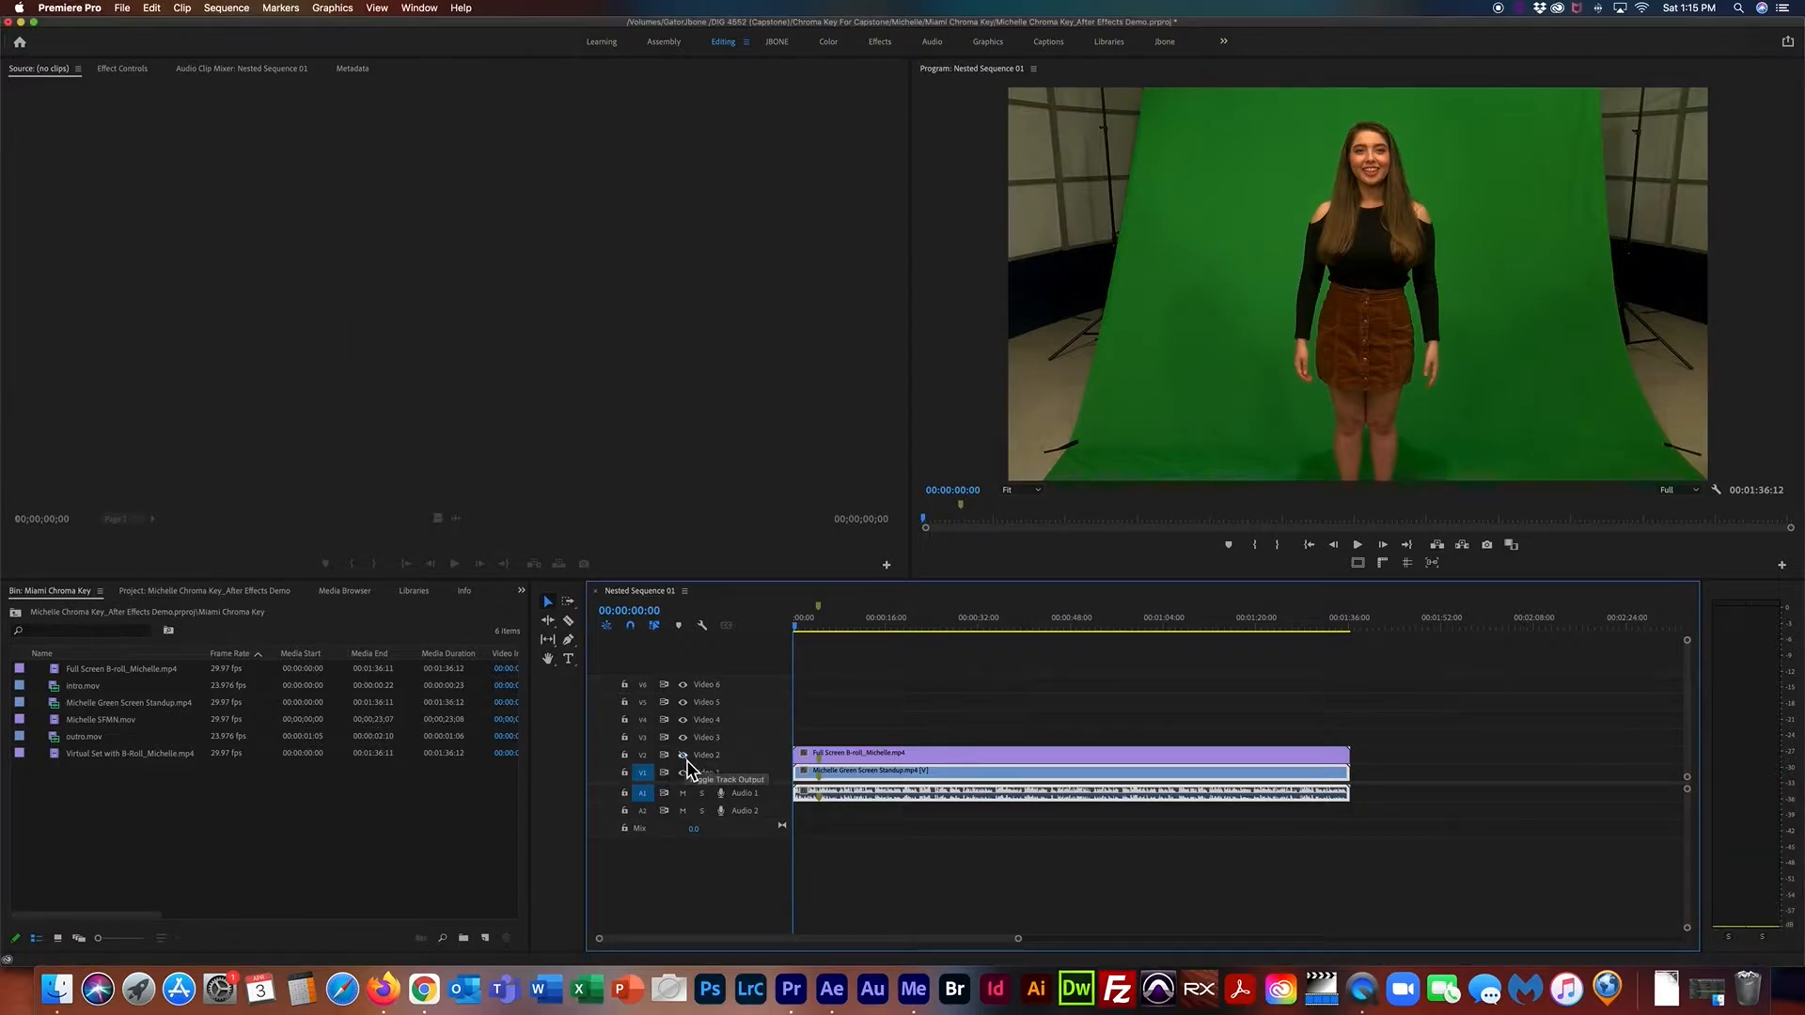
click(687, 763)
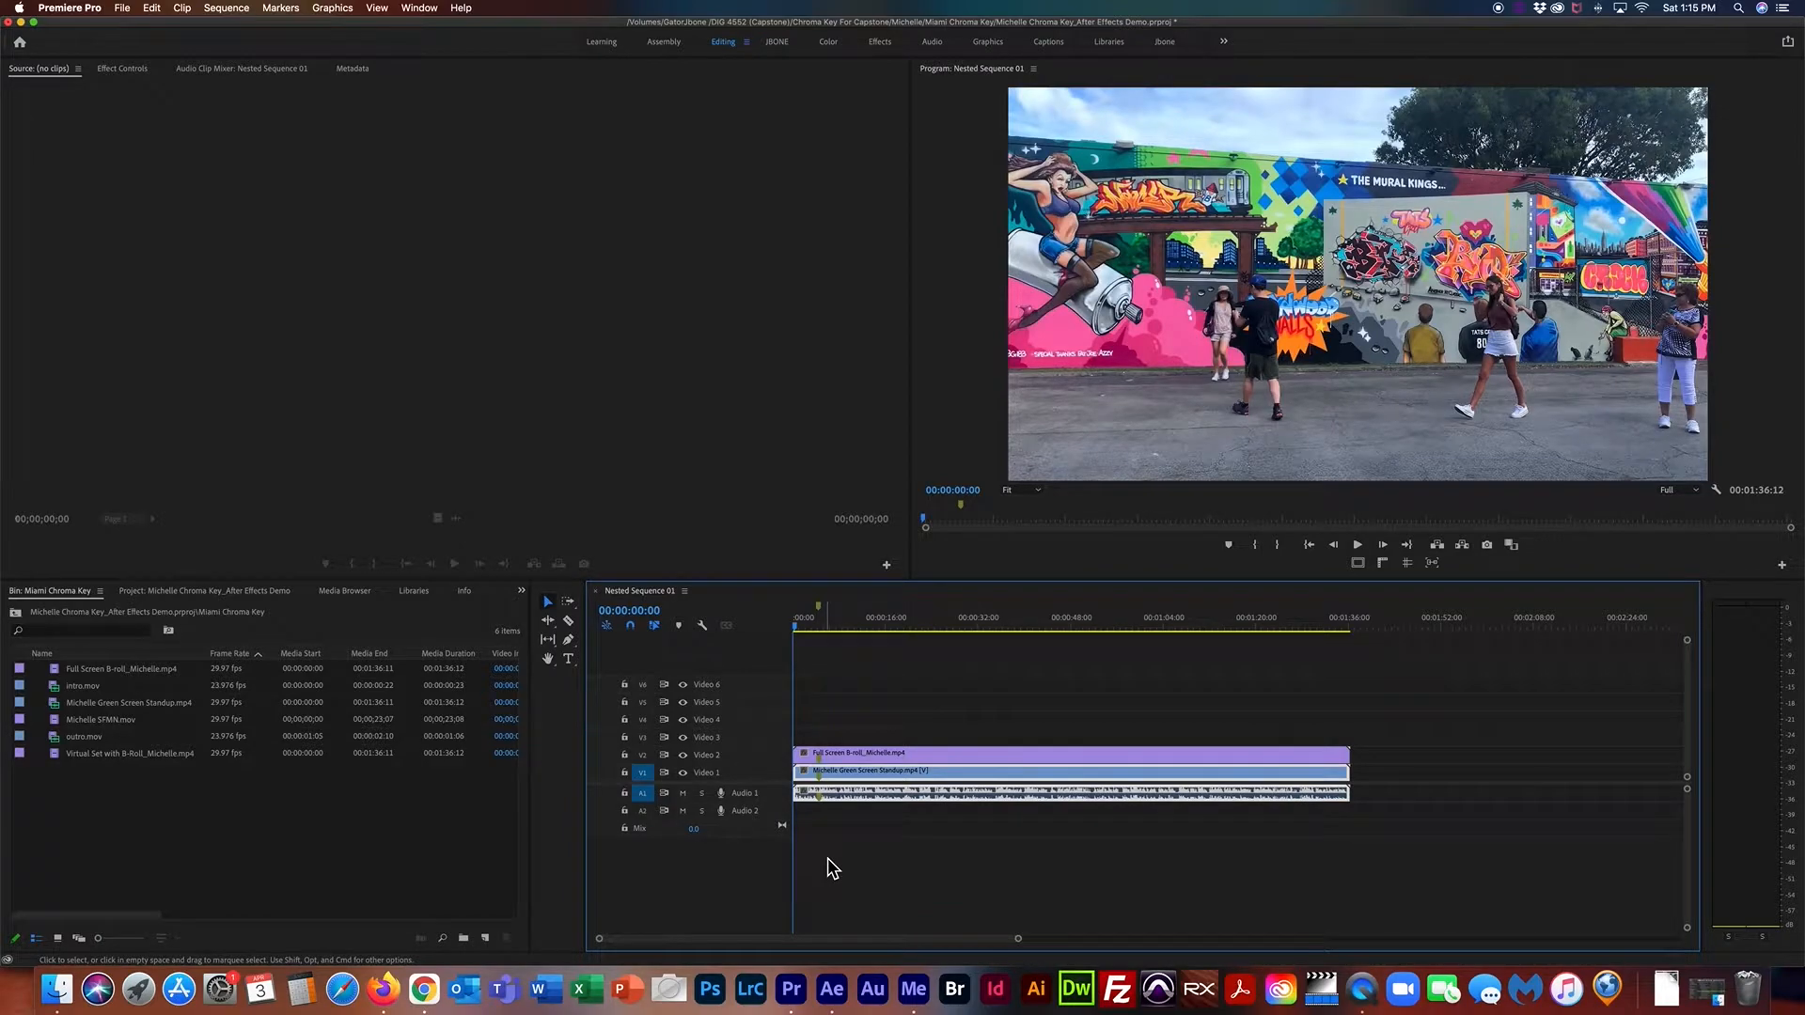
key(space)
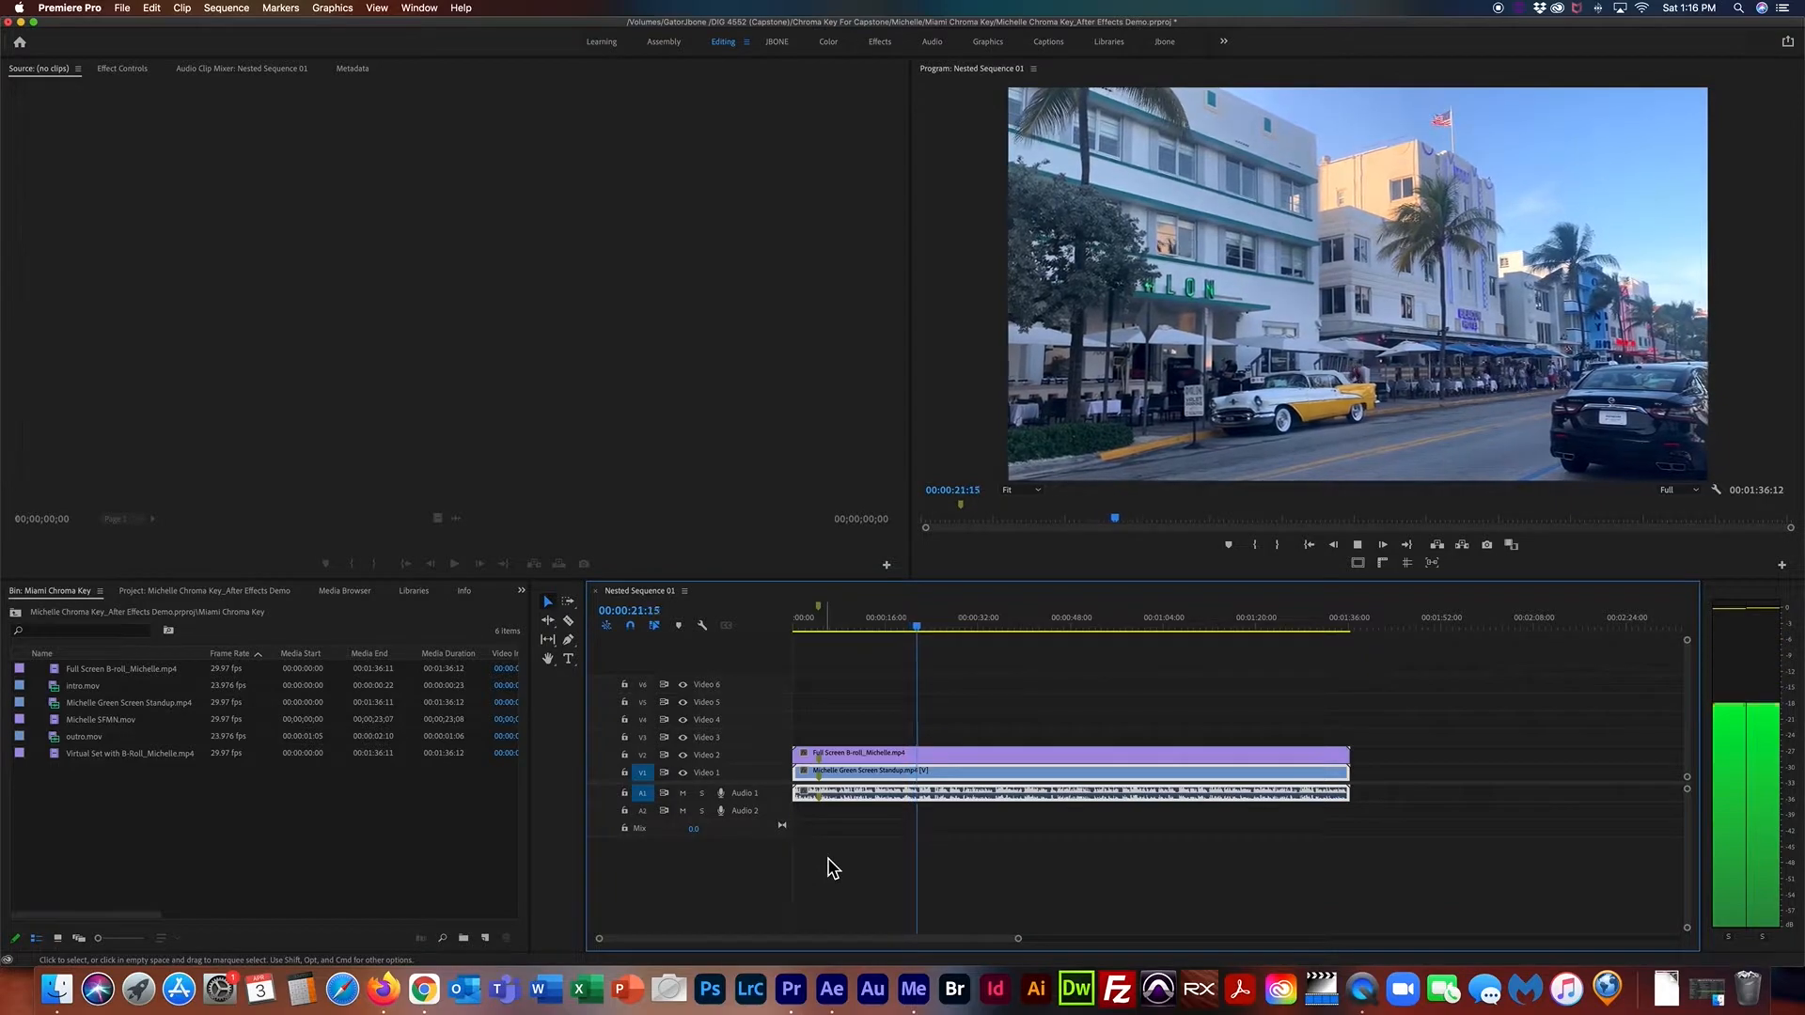
key(space)
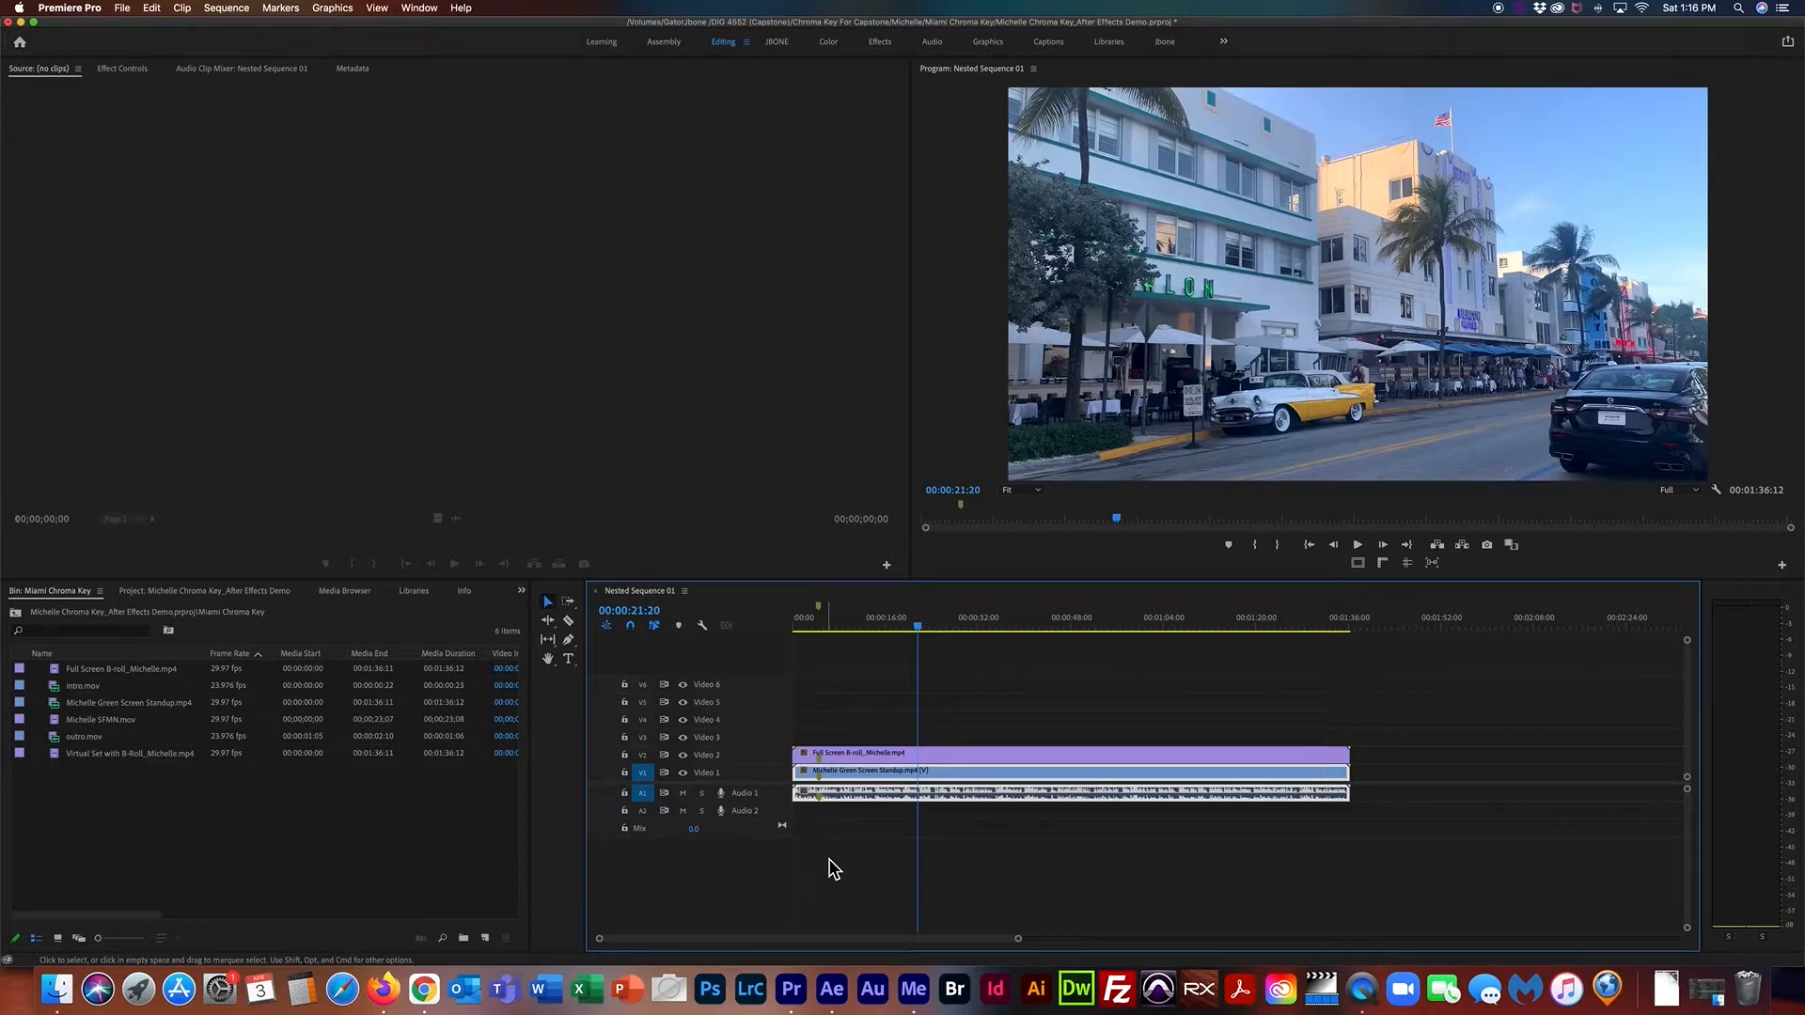
Switch to After Effects, import the full-screen B-roll MP4, and place it beneath the white solids in the corner office's Video precomp.
click(832, 991)
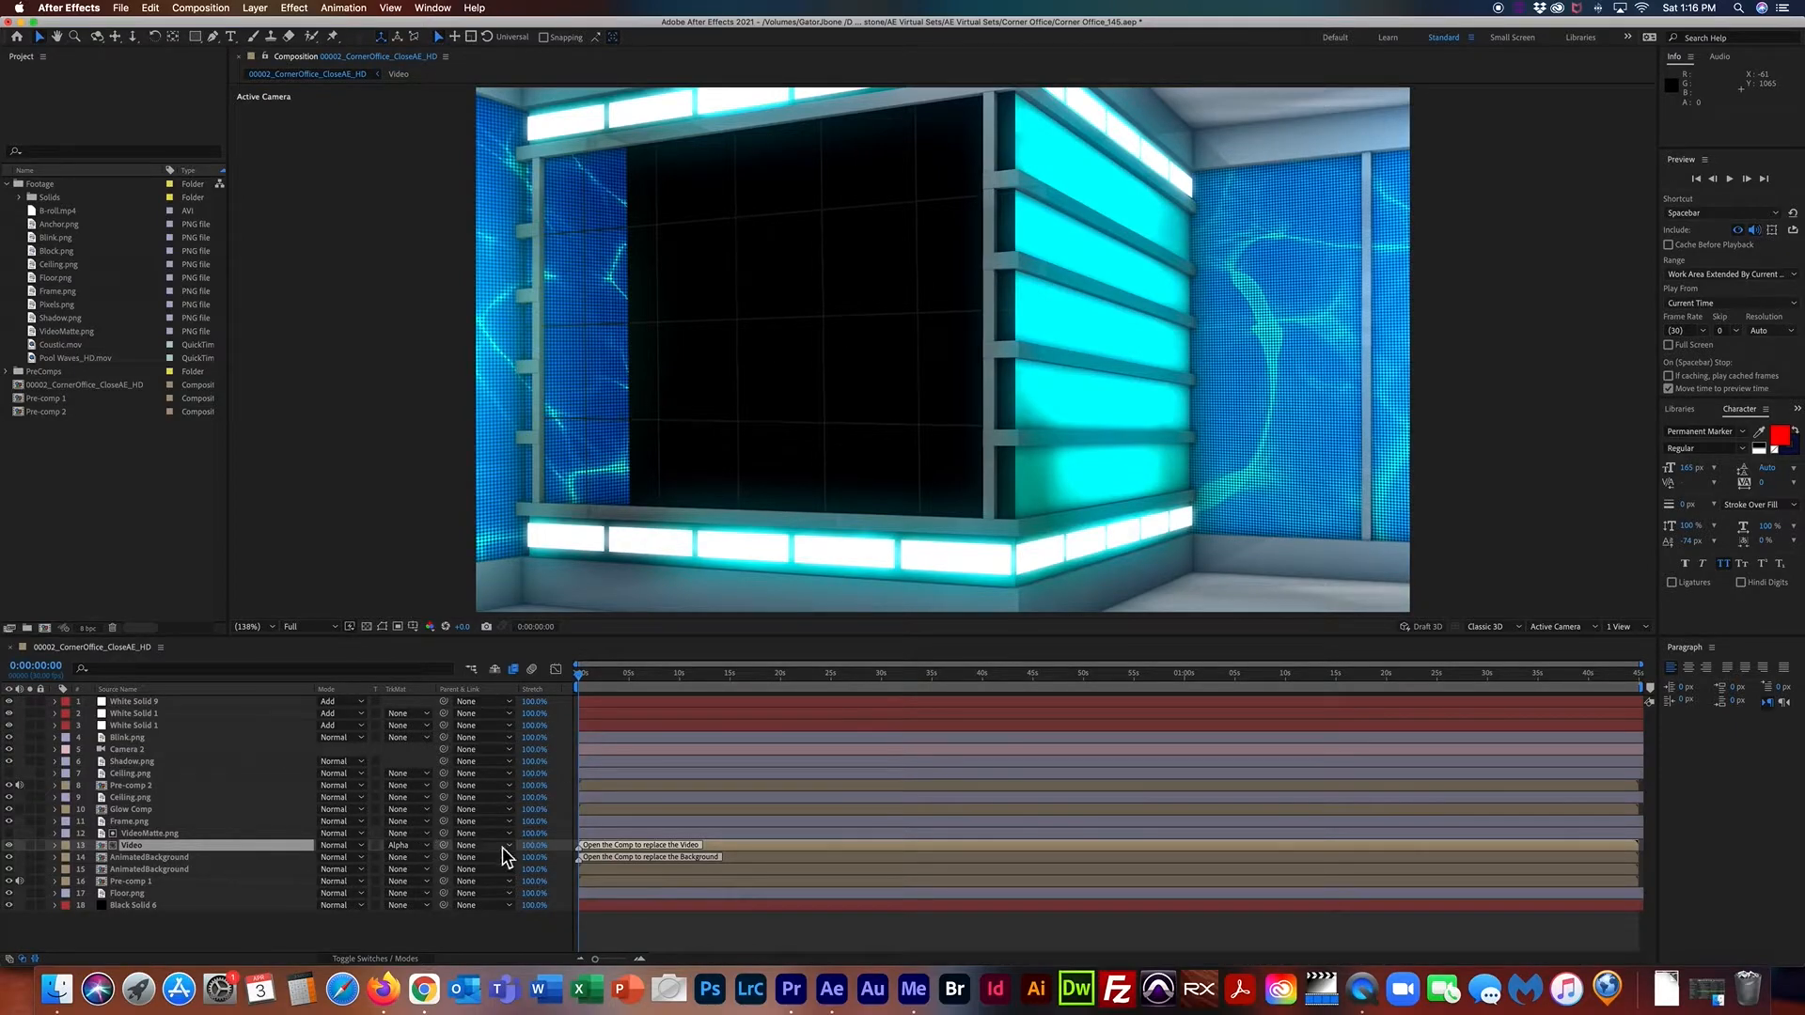
double_click(650, 846)
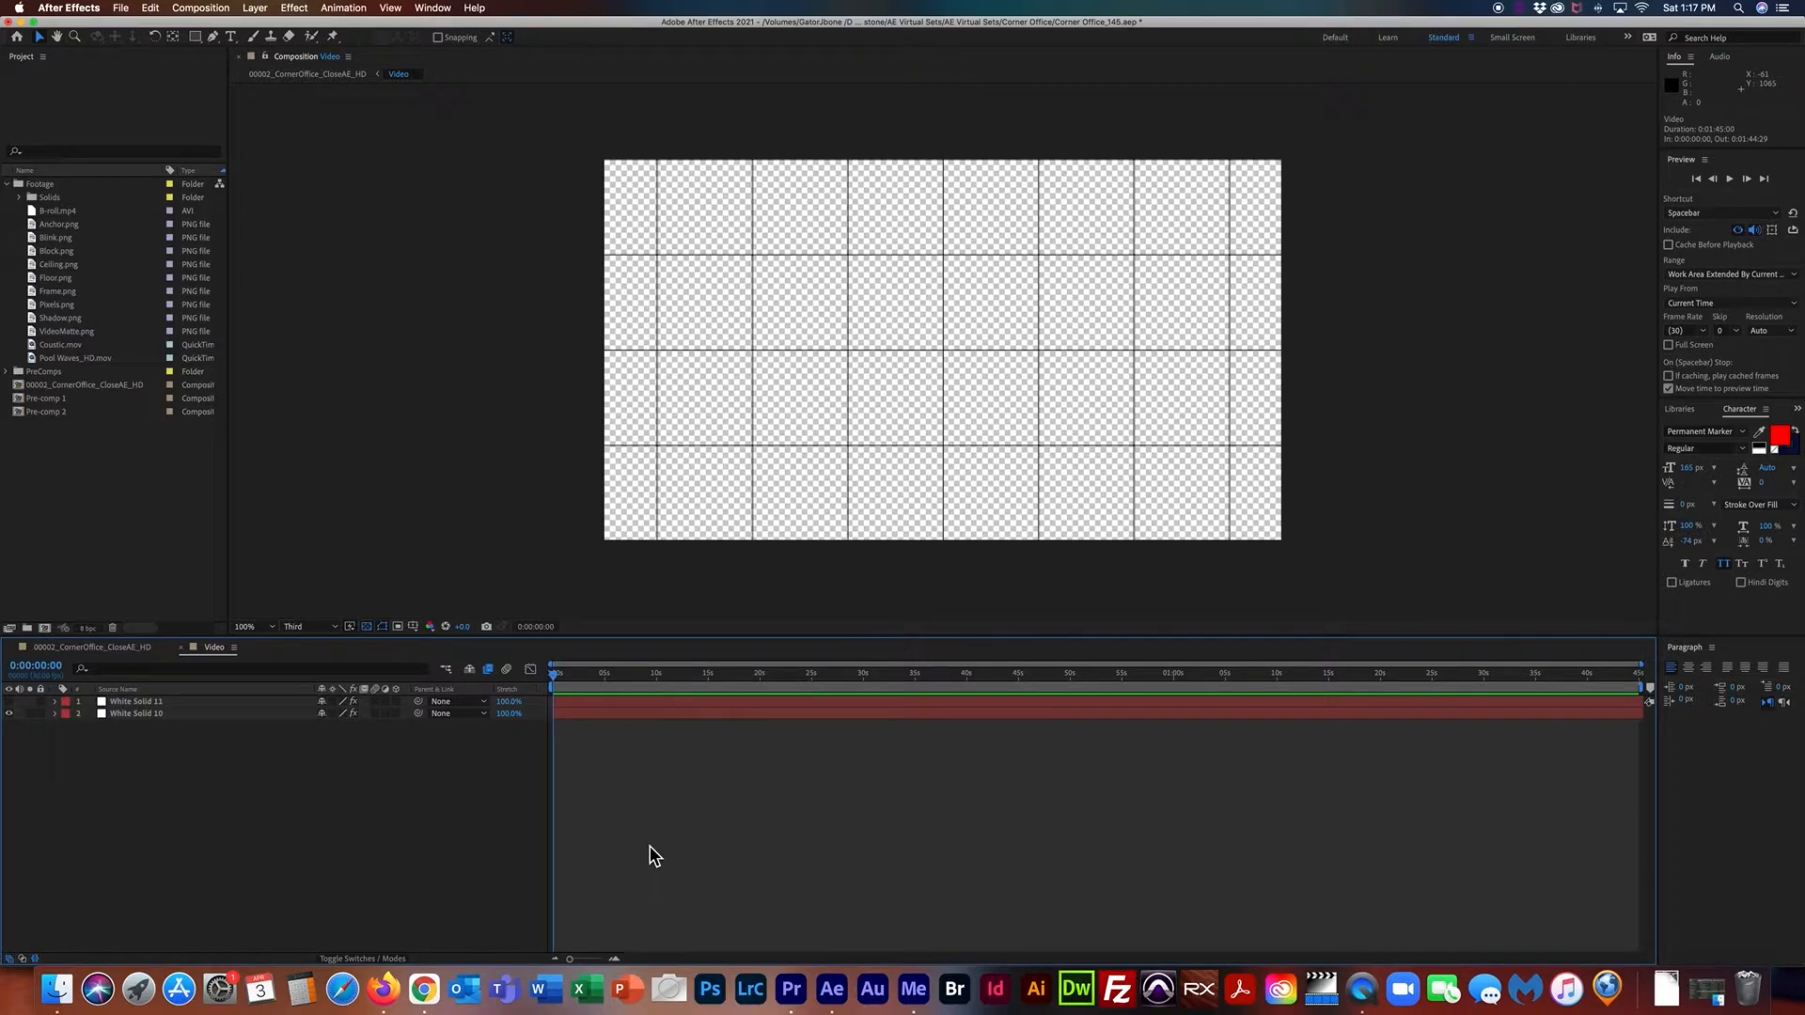
click(57, 989)
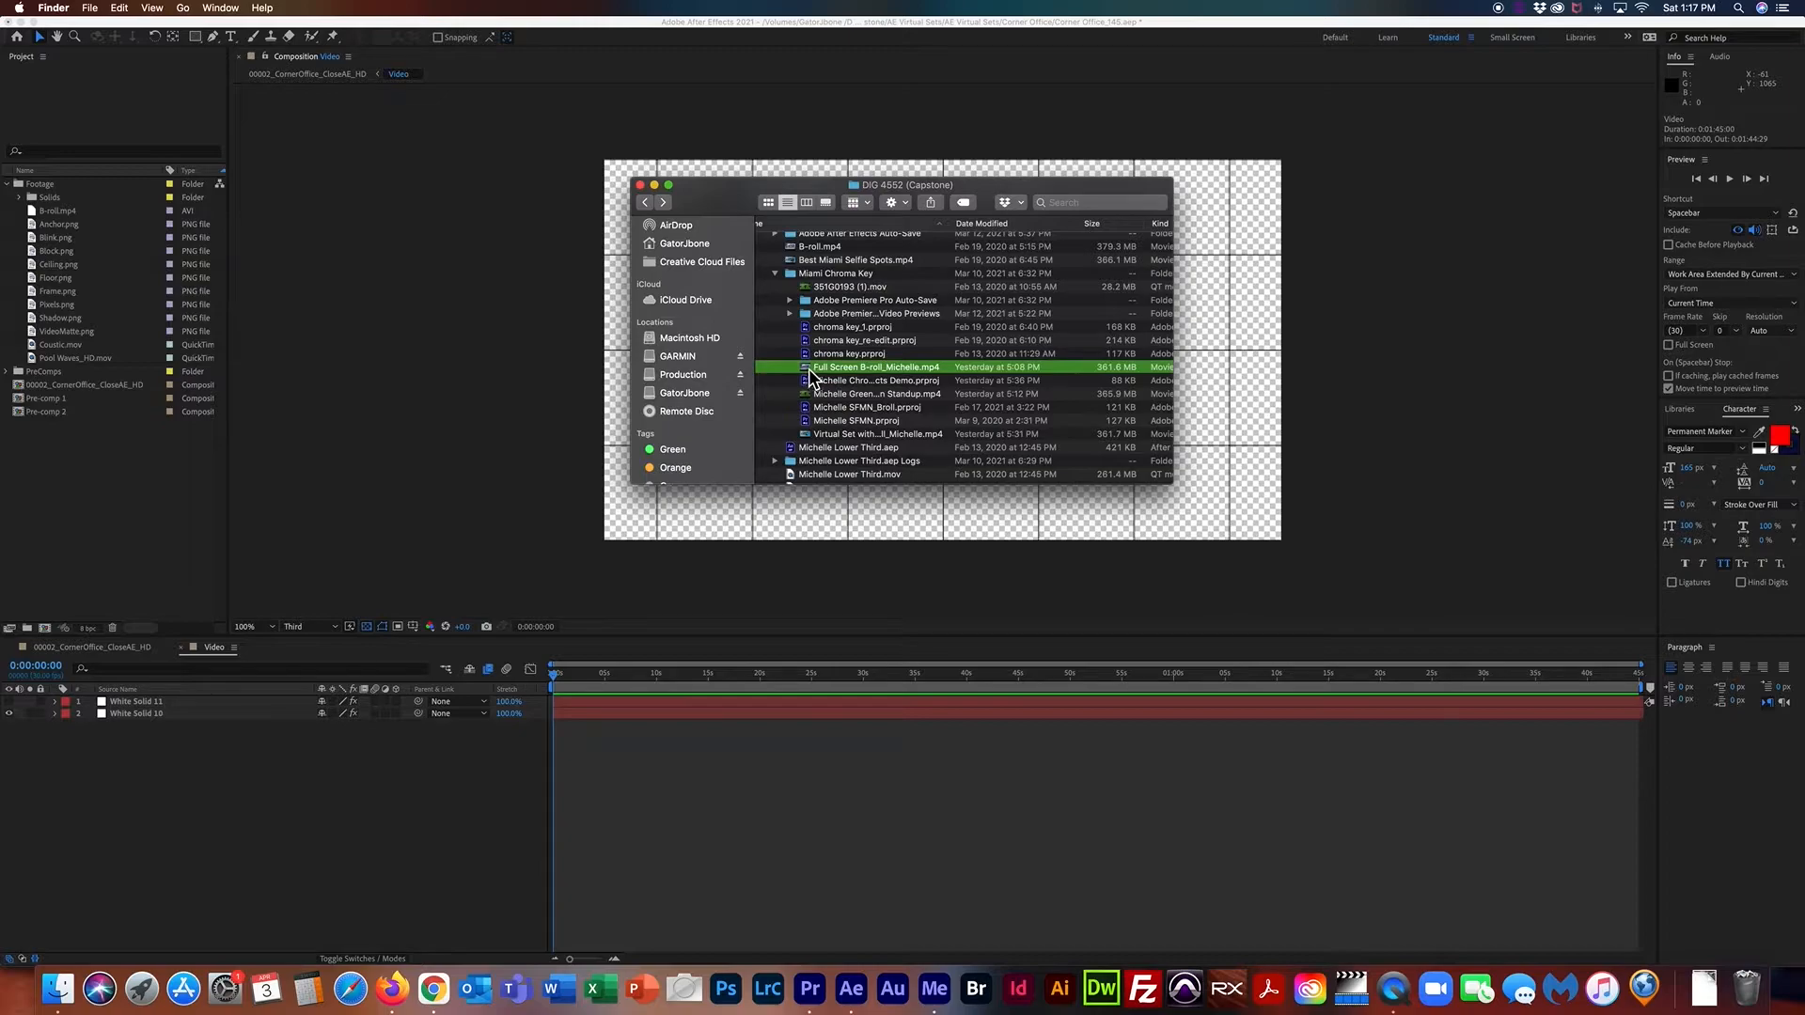
drag(809, 374, 56, 516)
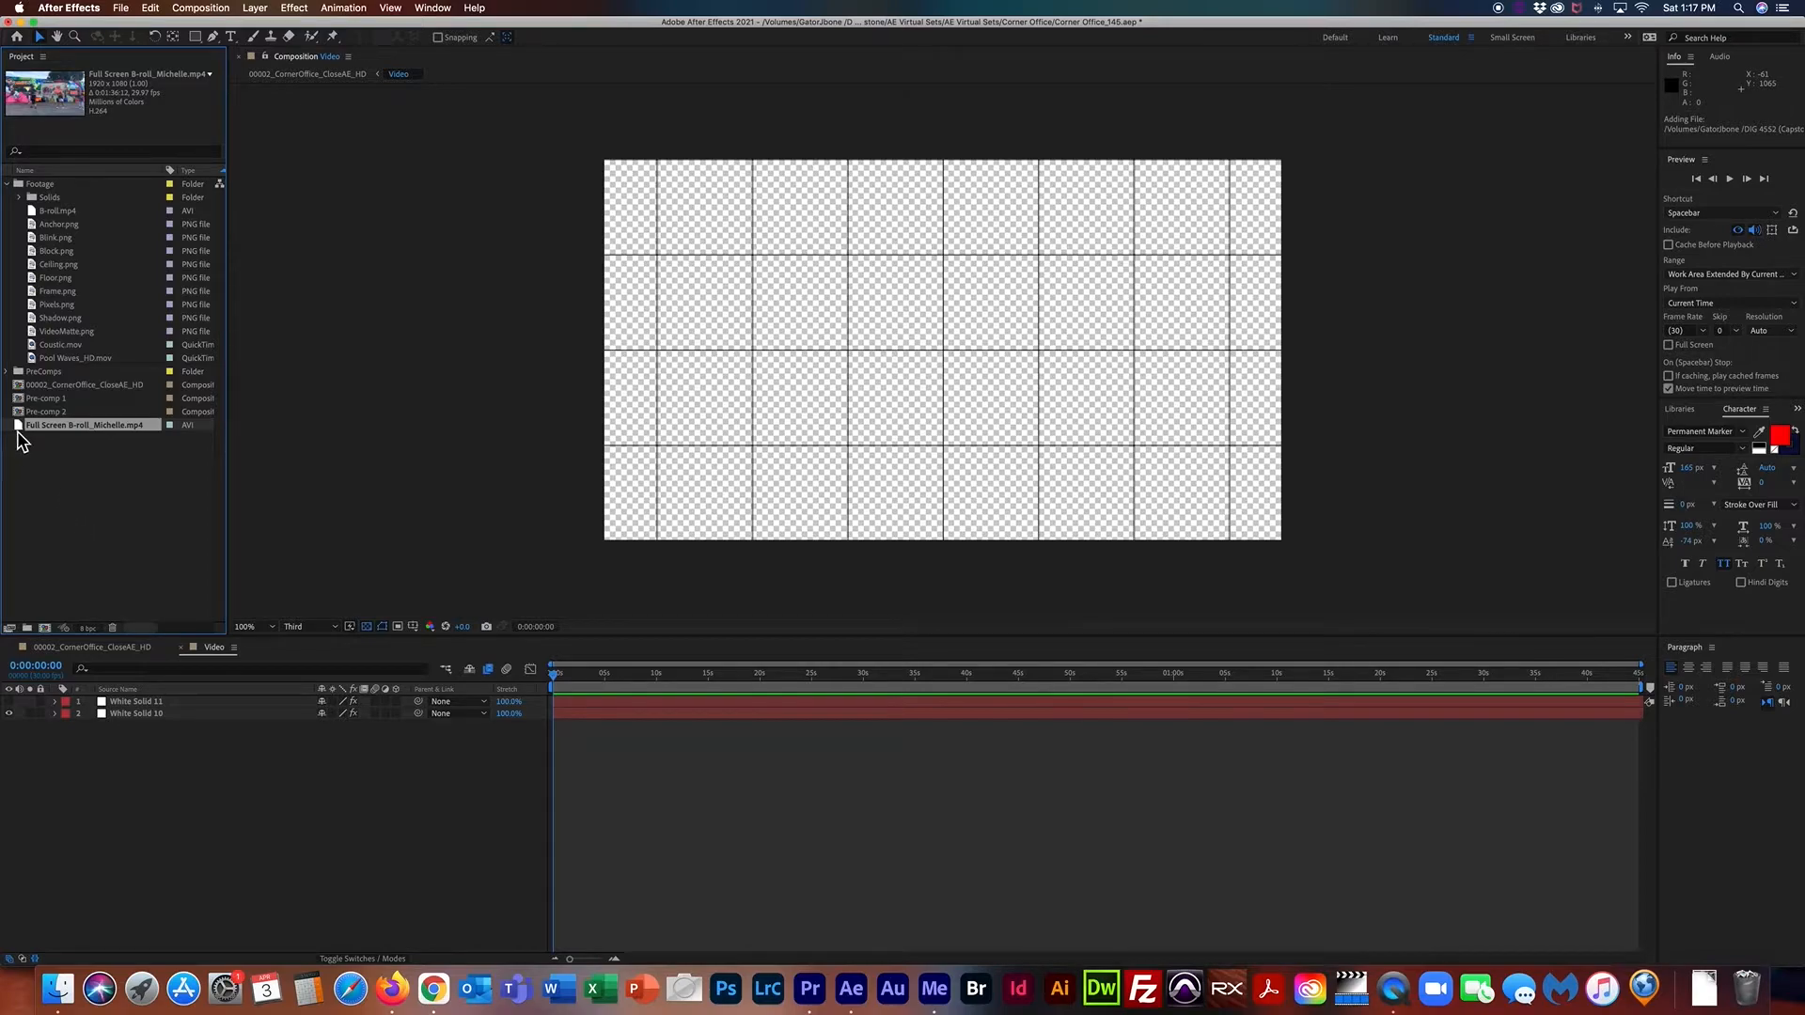
drag(21, 437, 95, 730)
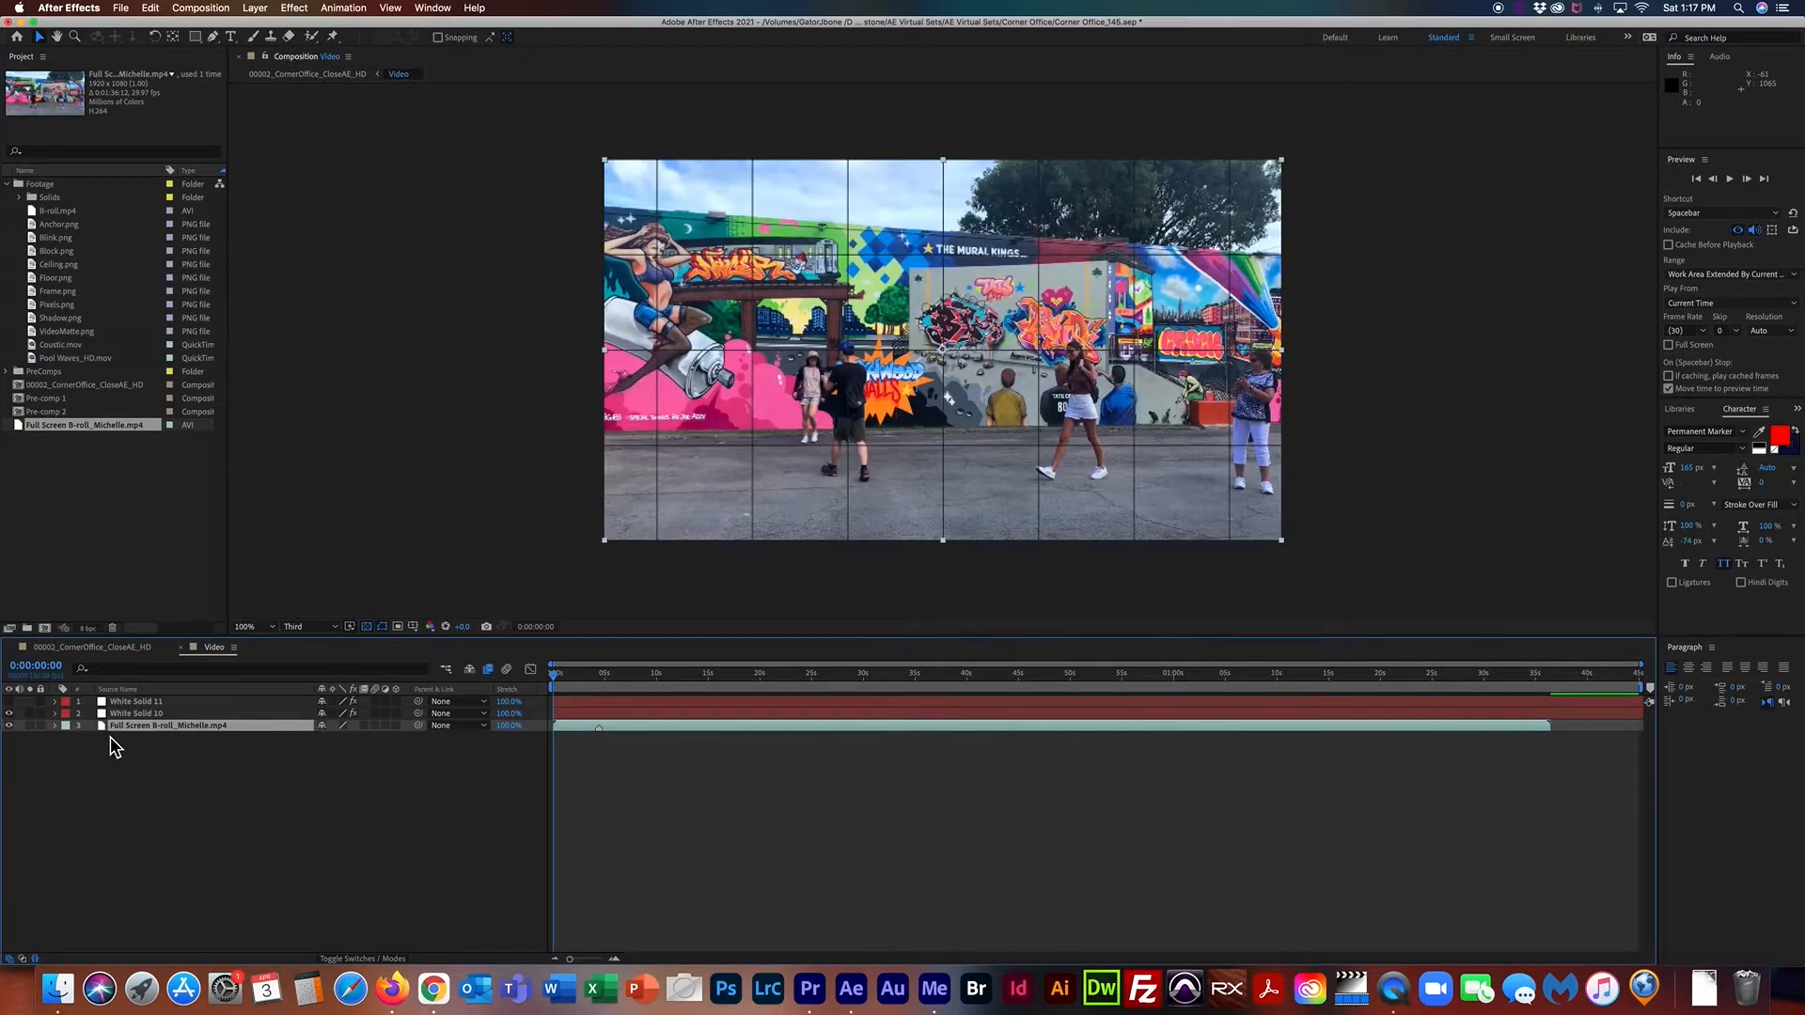
Add the 00002_CornerOffice_CloseAE_HD composition to the Render Queue and check its output file options without saving.
click(74, 647)
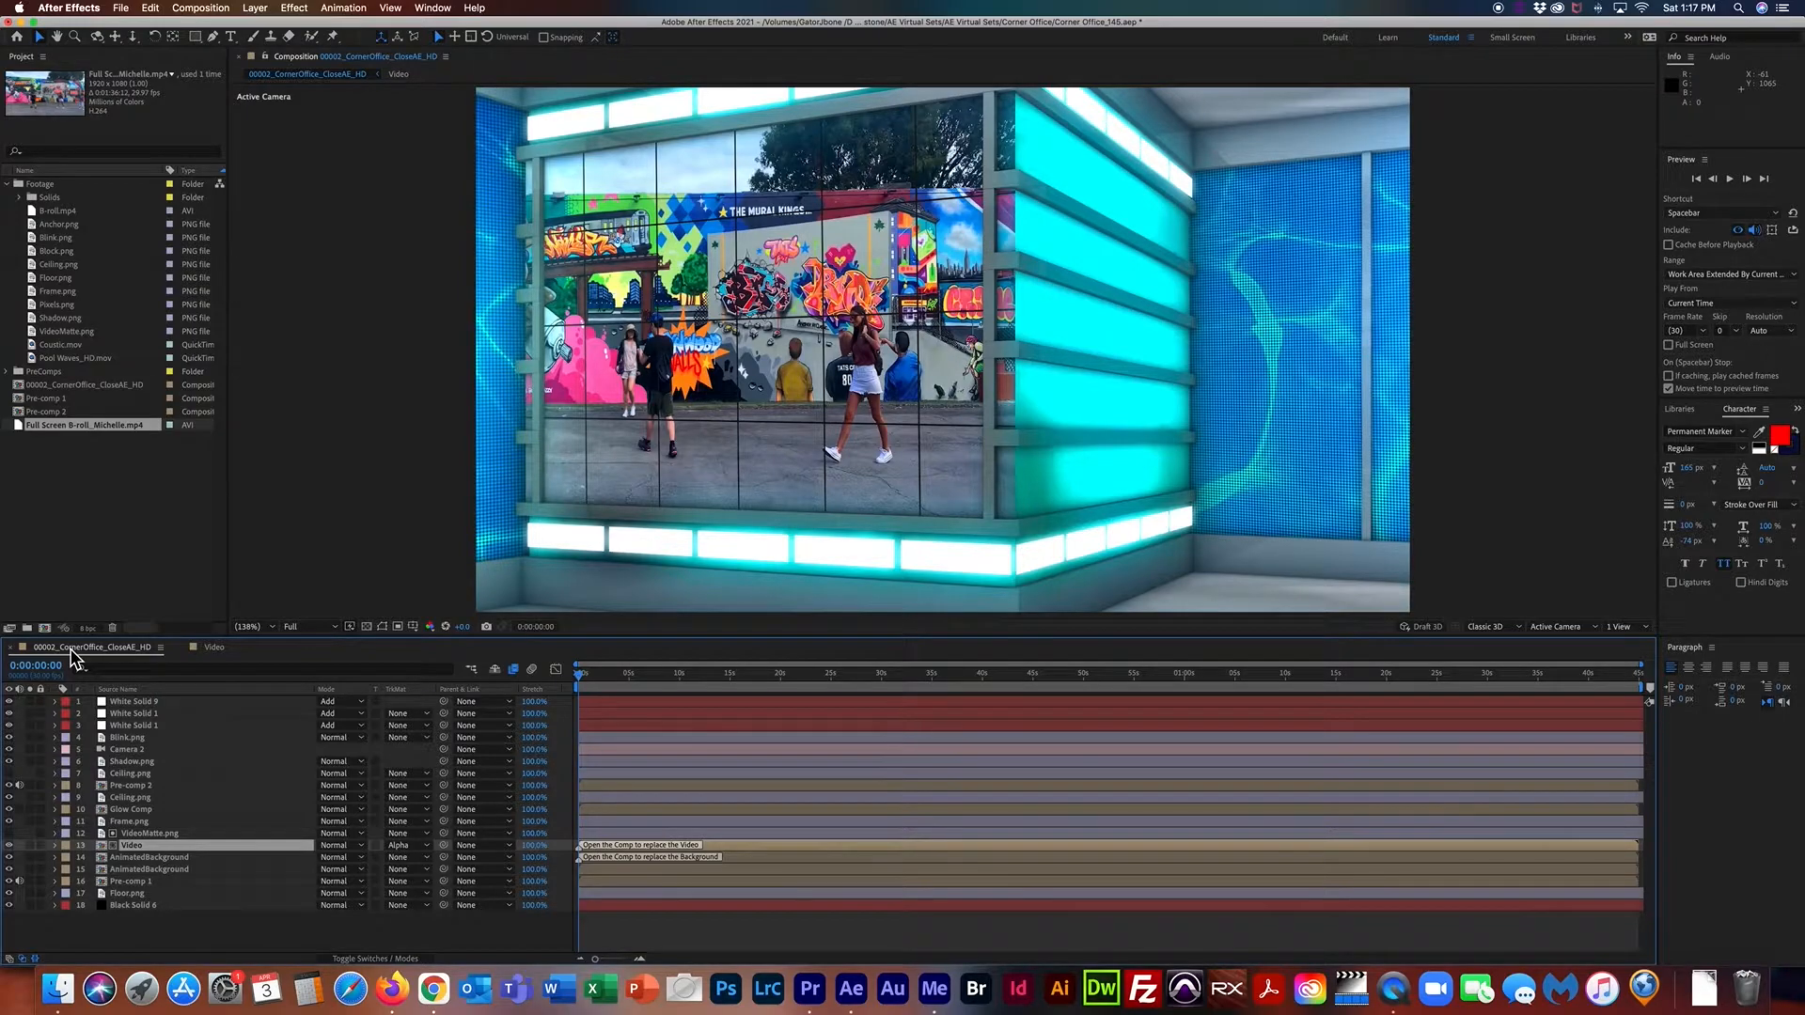
click(123, 11)
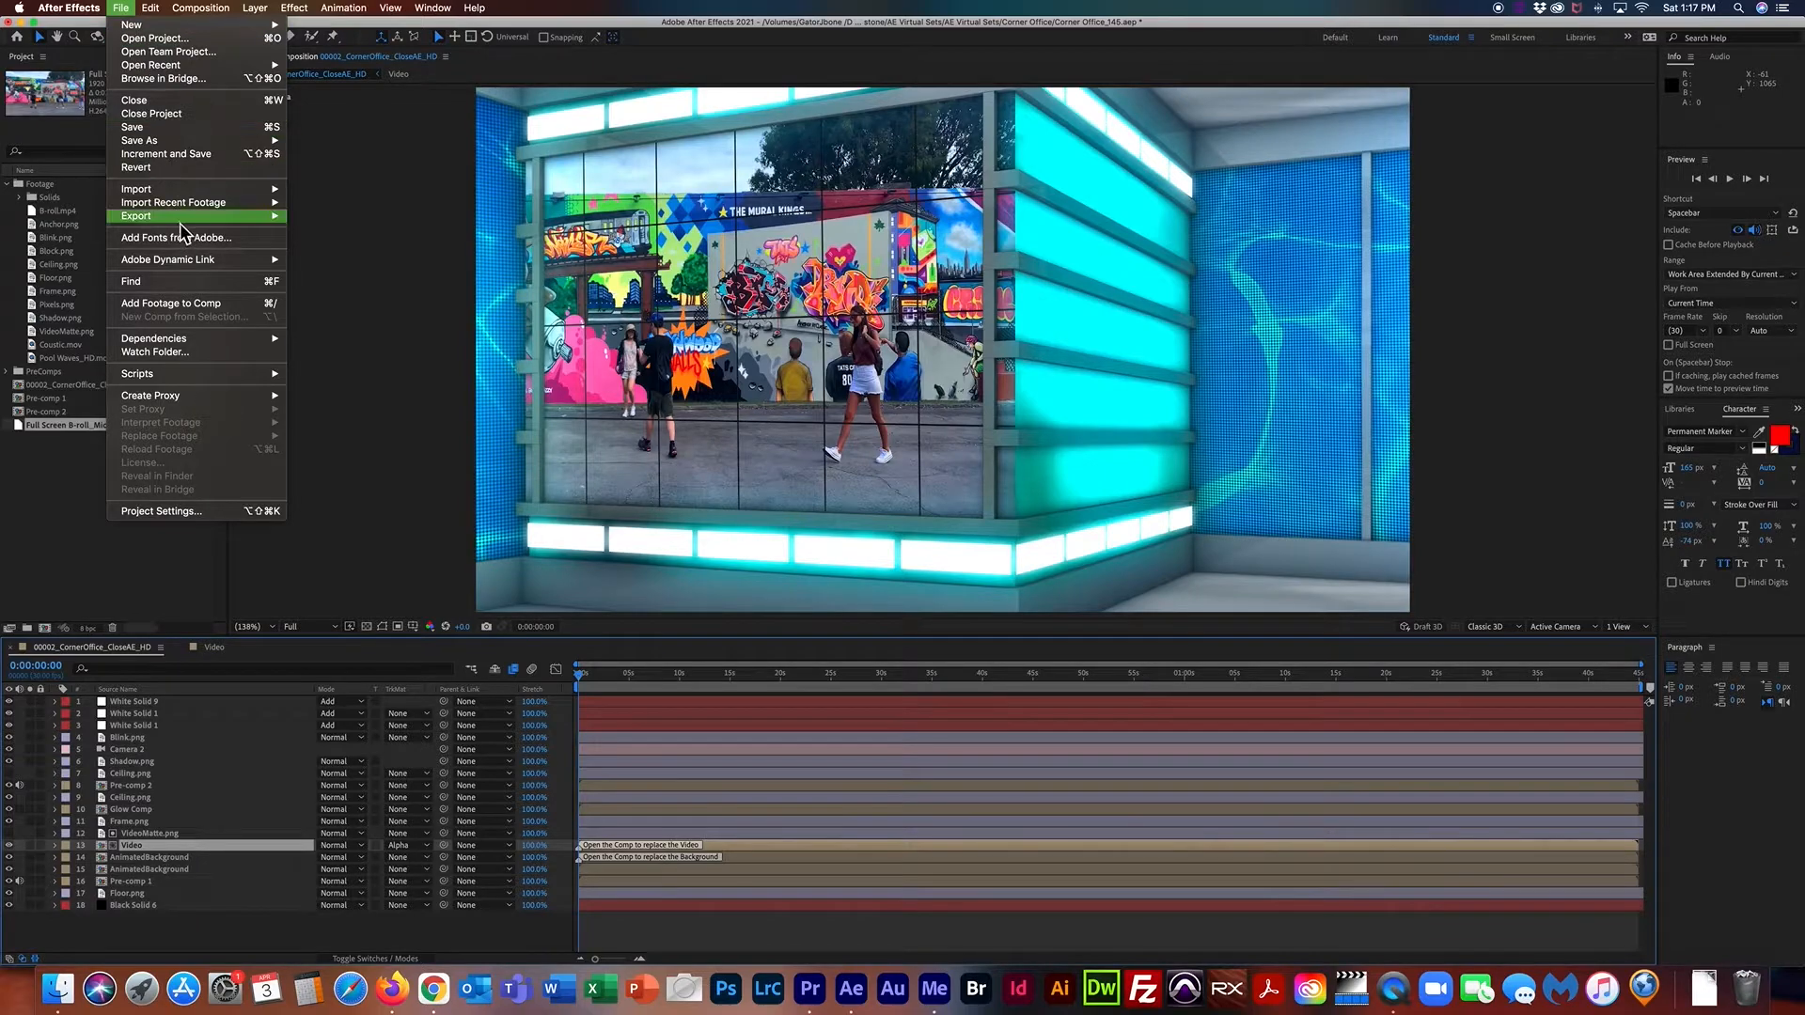
mouse_move(178, 221)
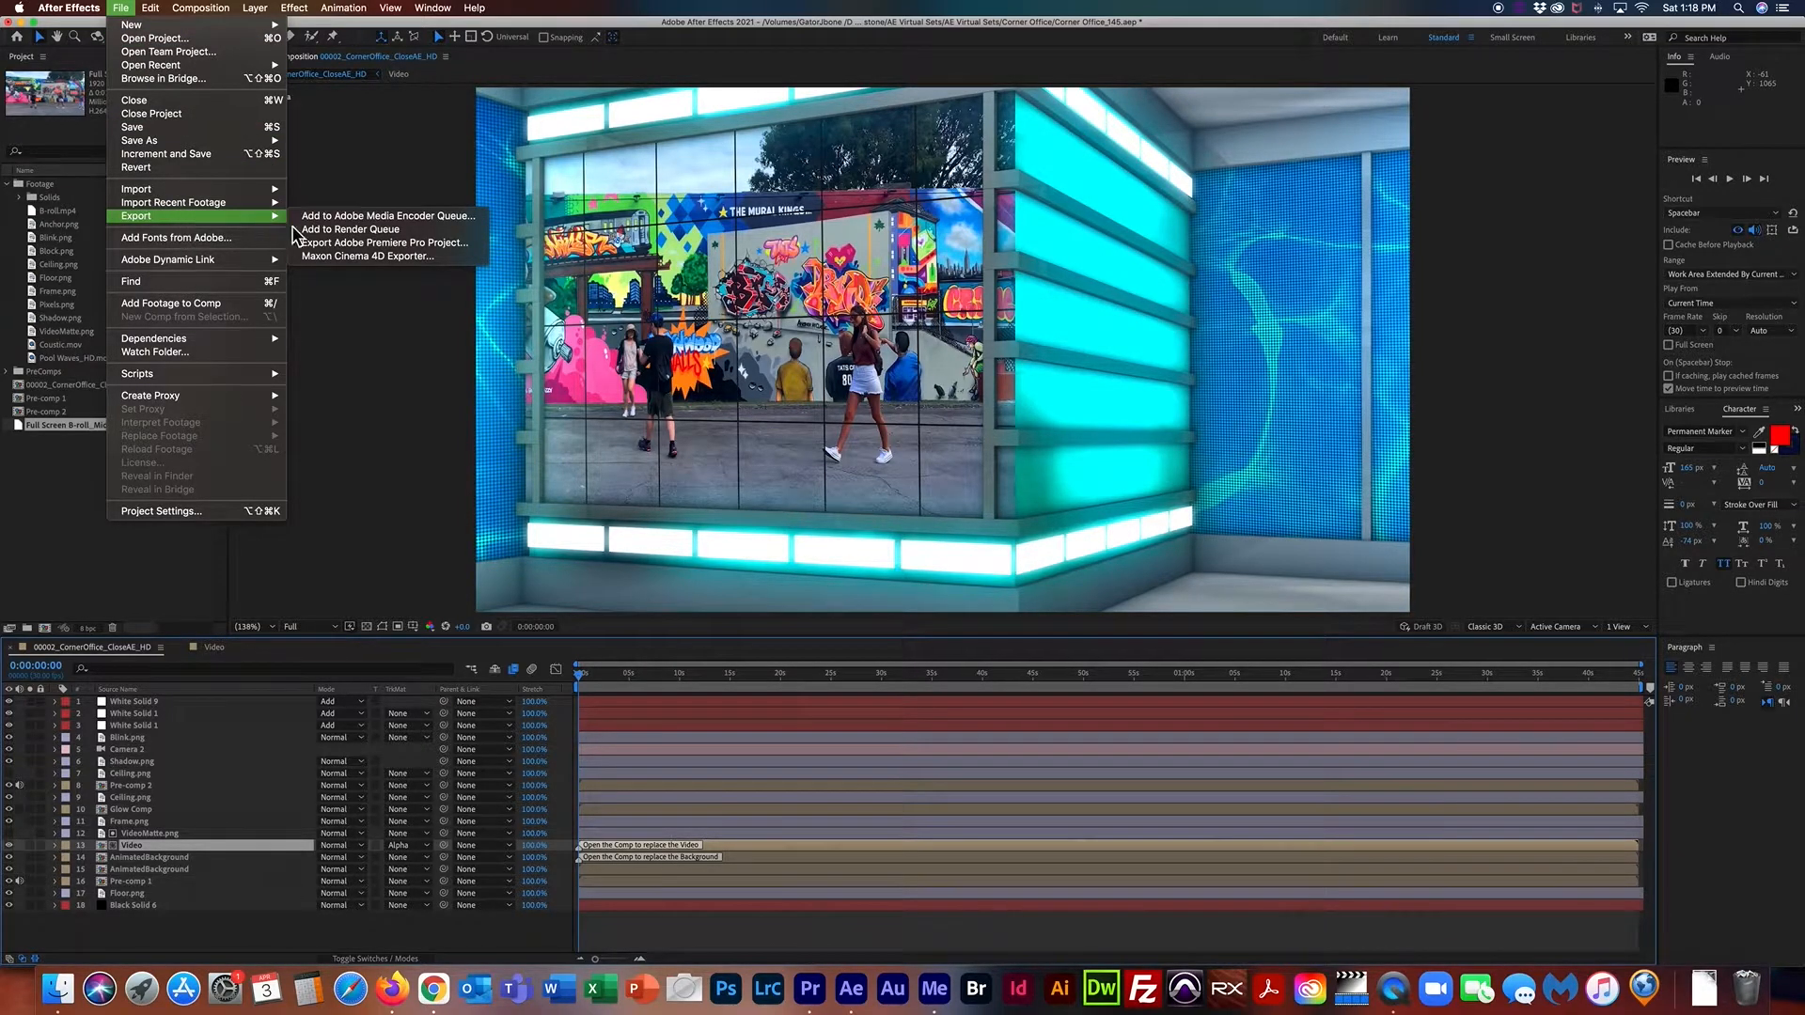
click(322, 232)
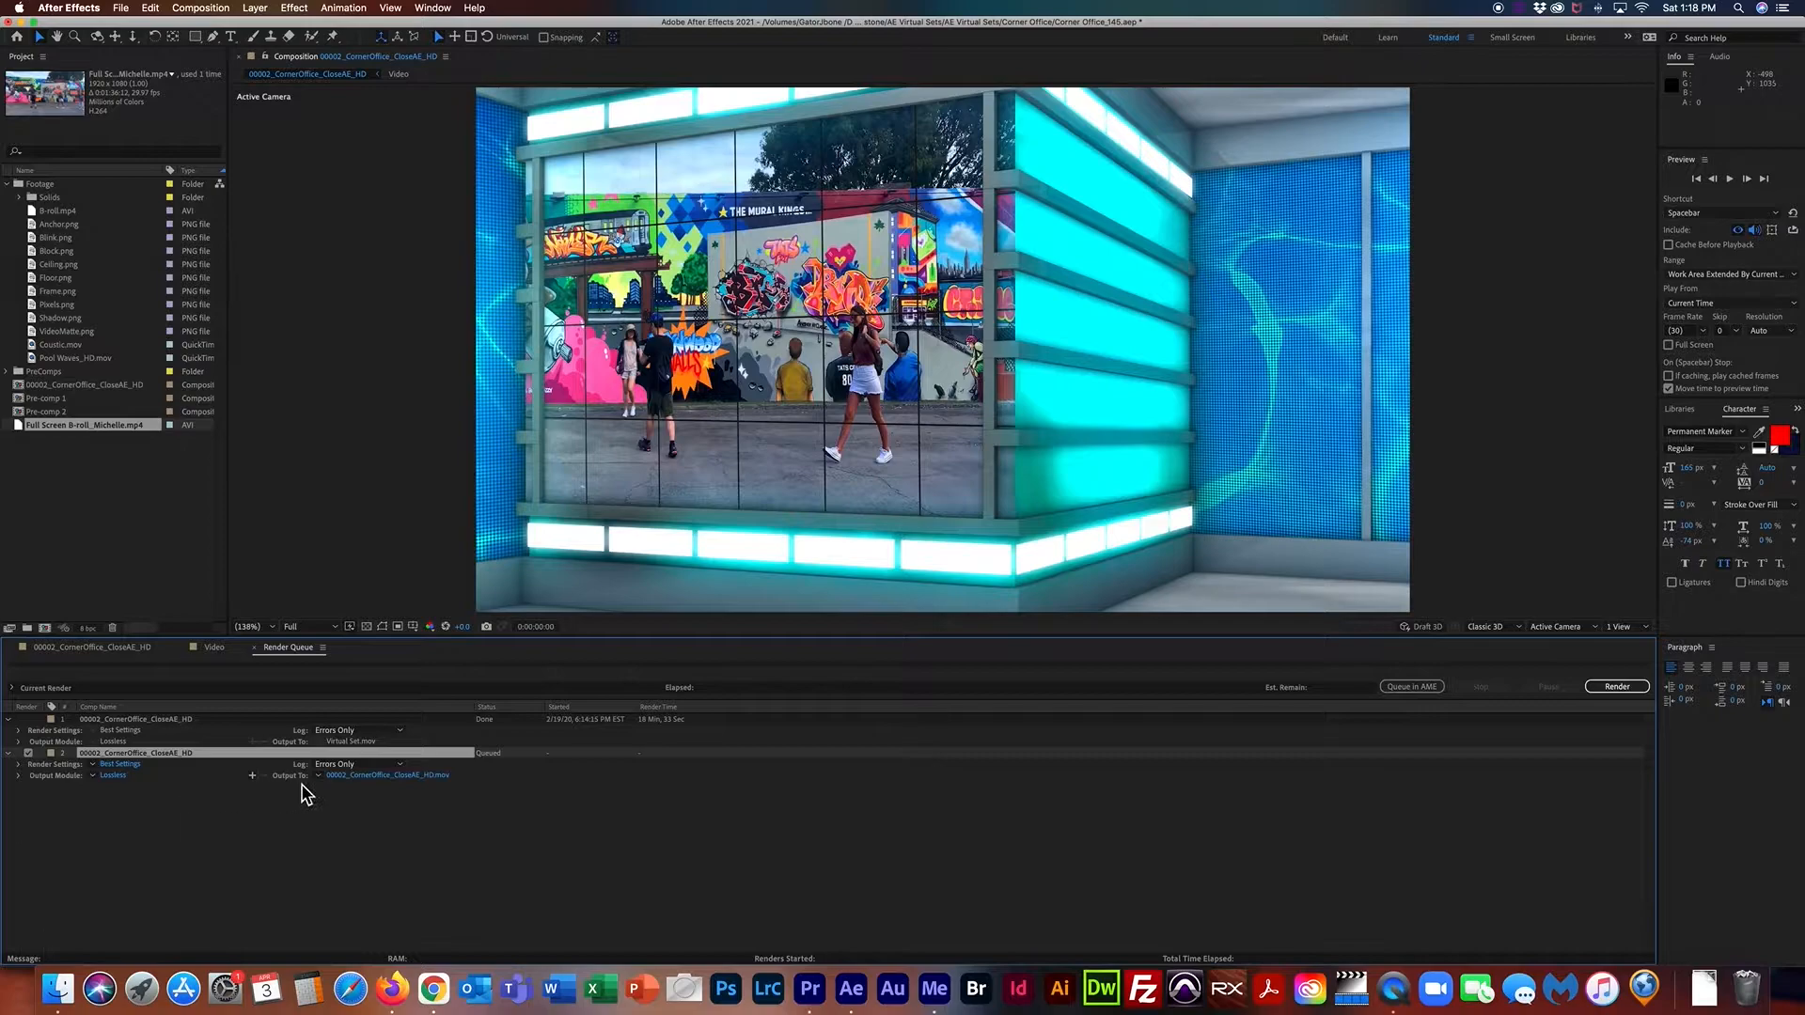
click(376, 776)
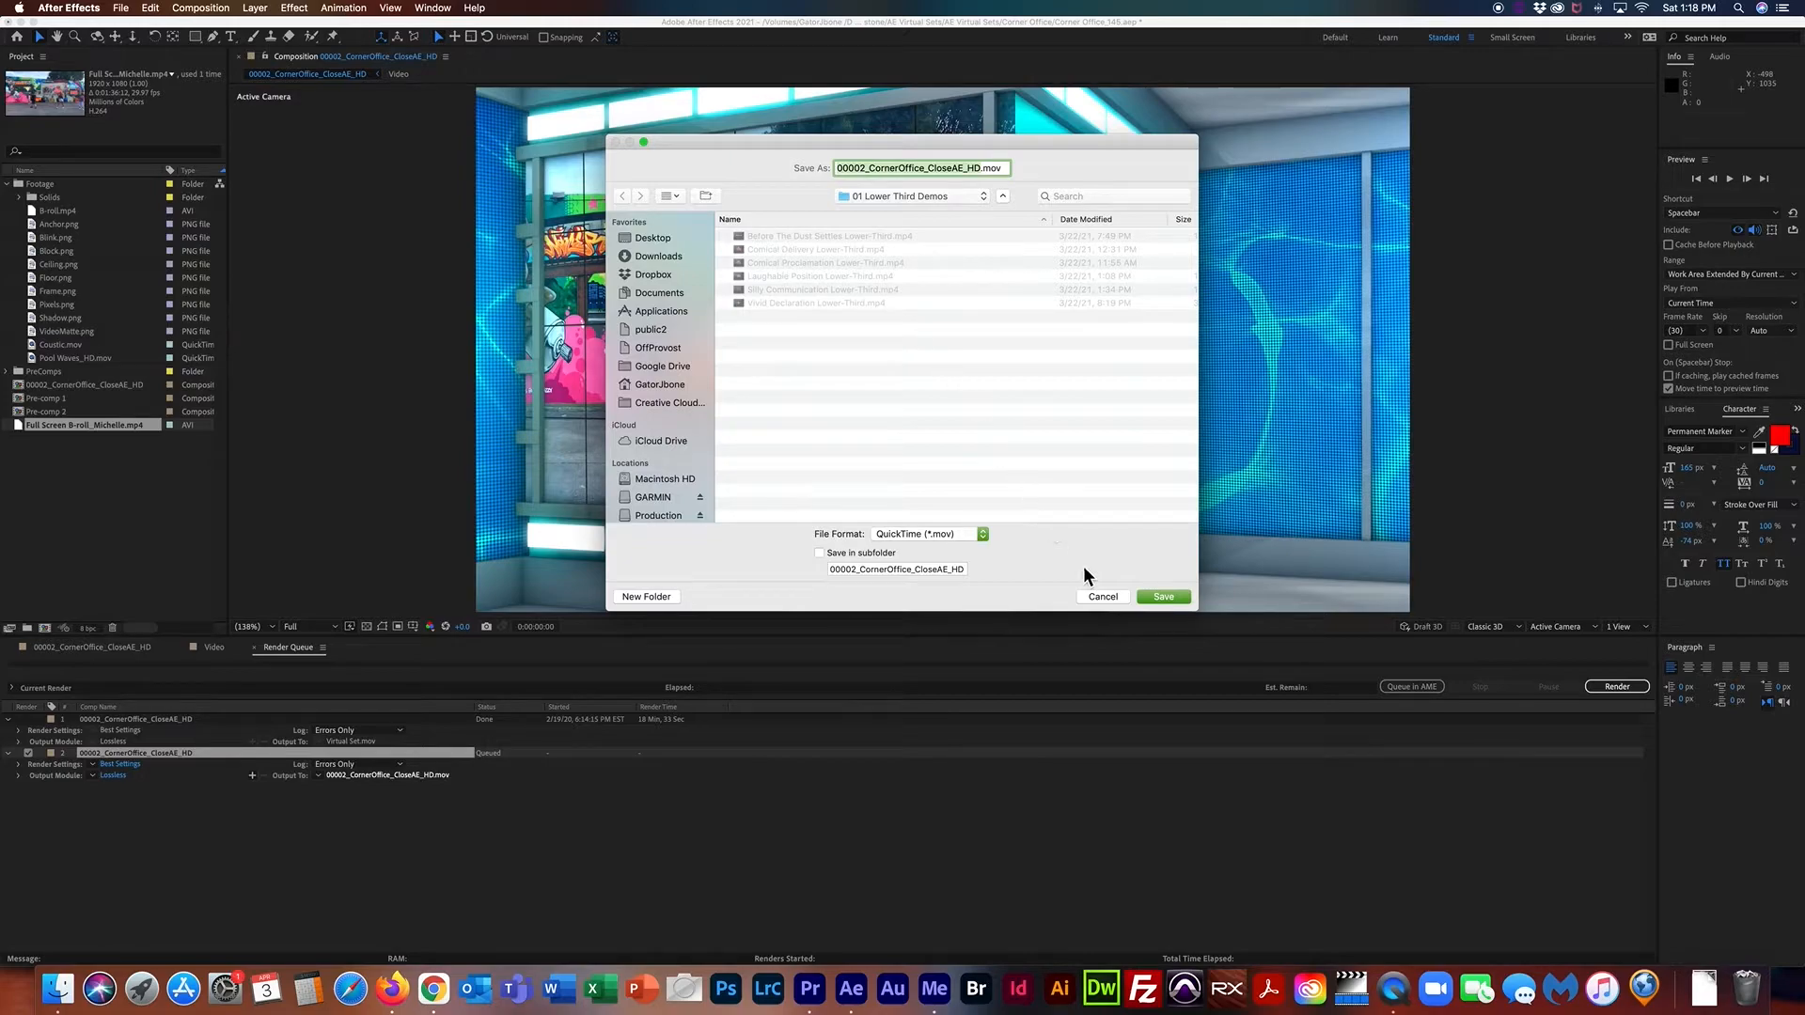
click(1096, 593)
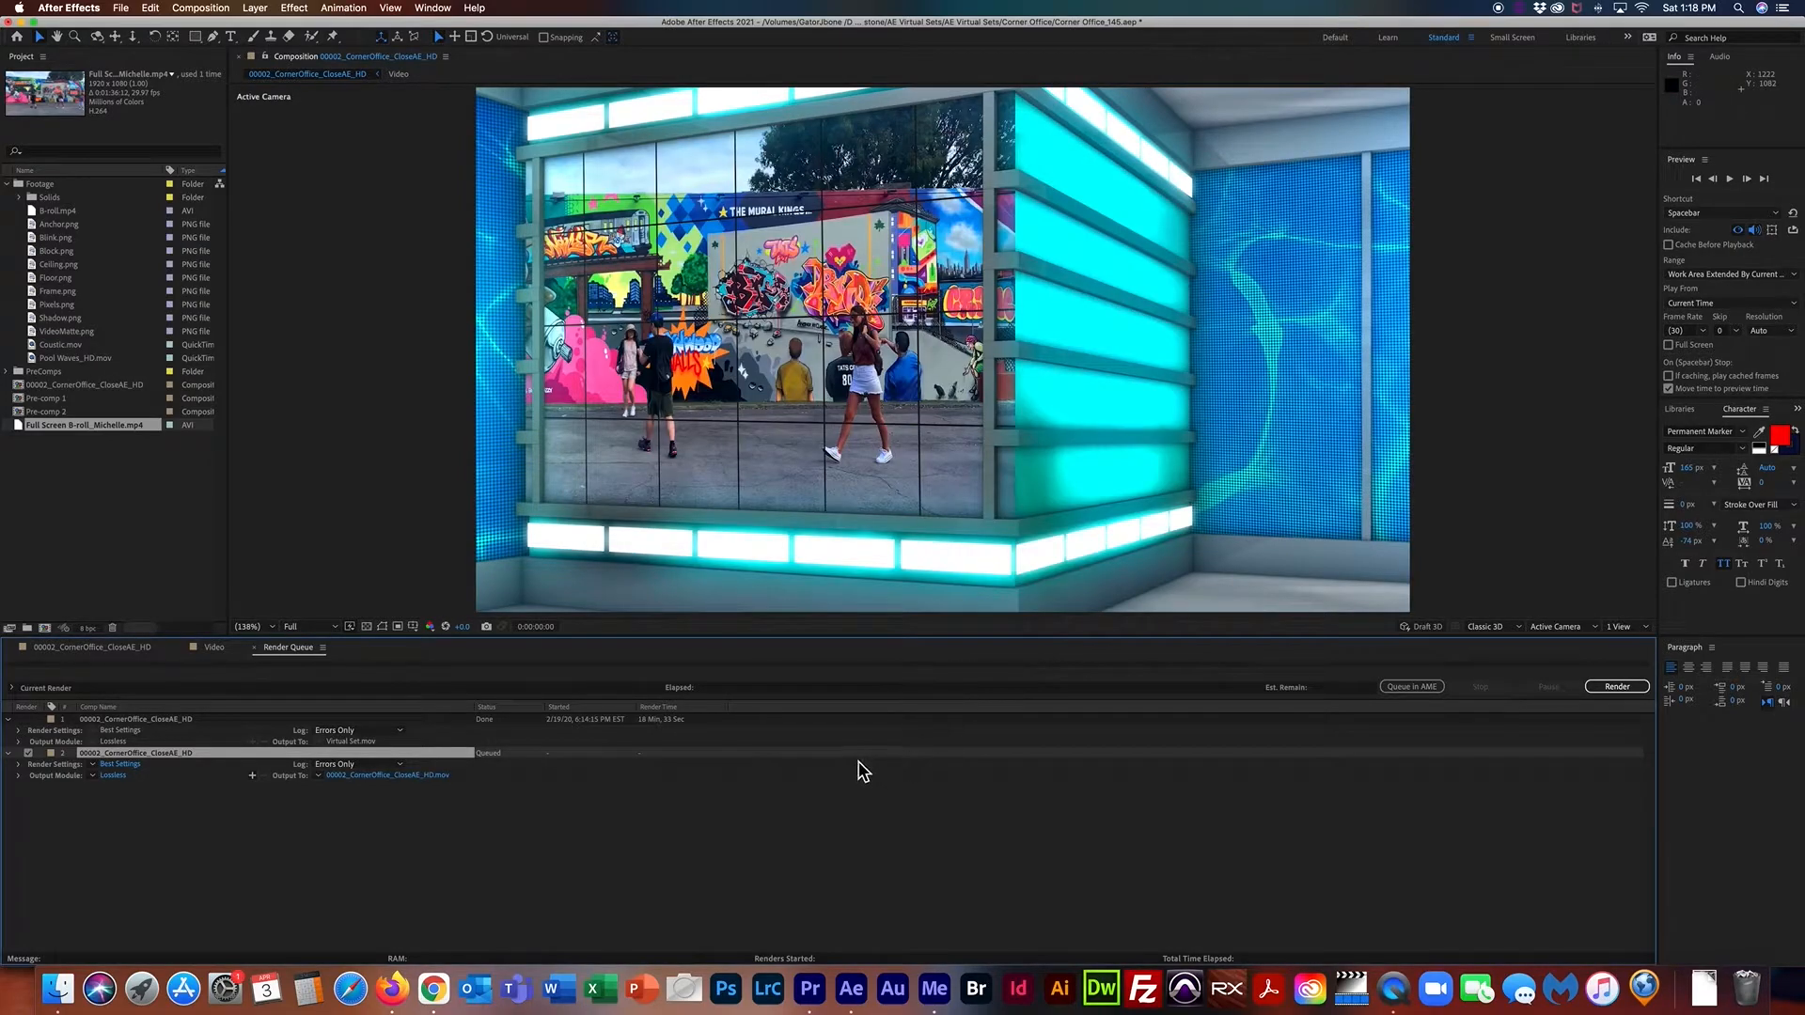
Return to the 00002_CornerOffice_CloseAE_HD composition and view its available export options.
click(110, 649)
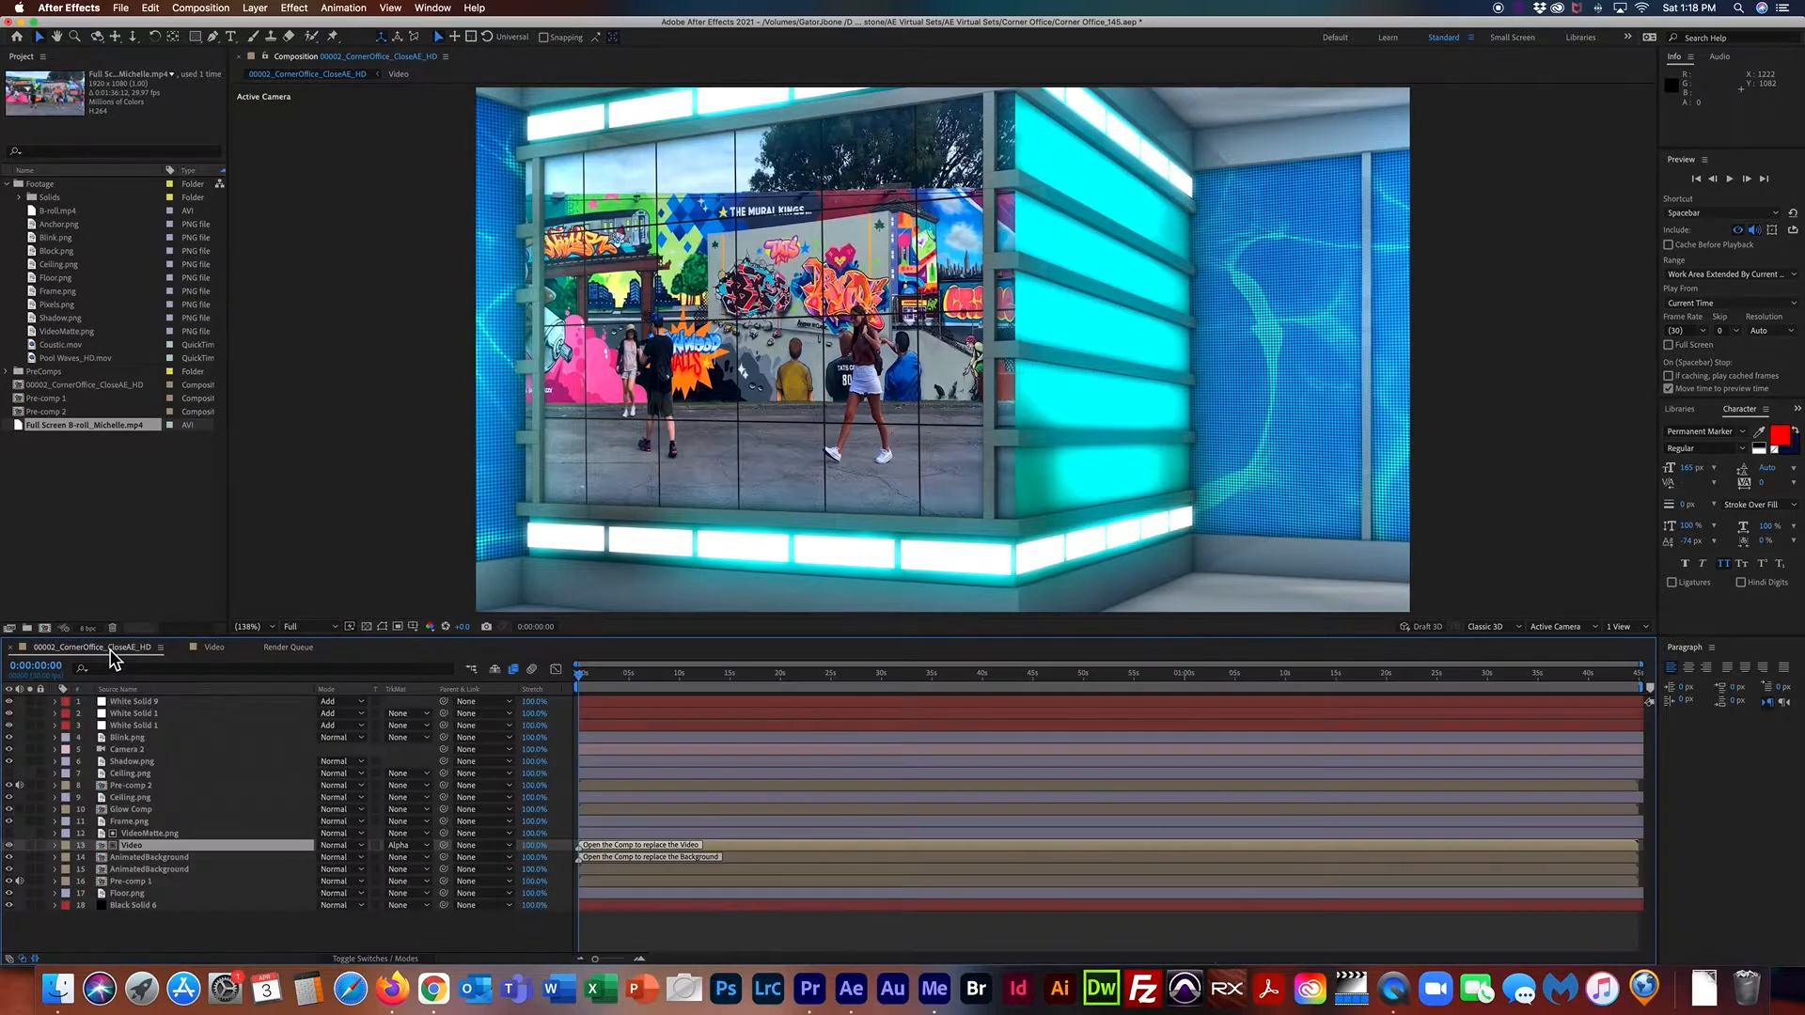
click(121, 9)
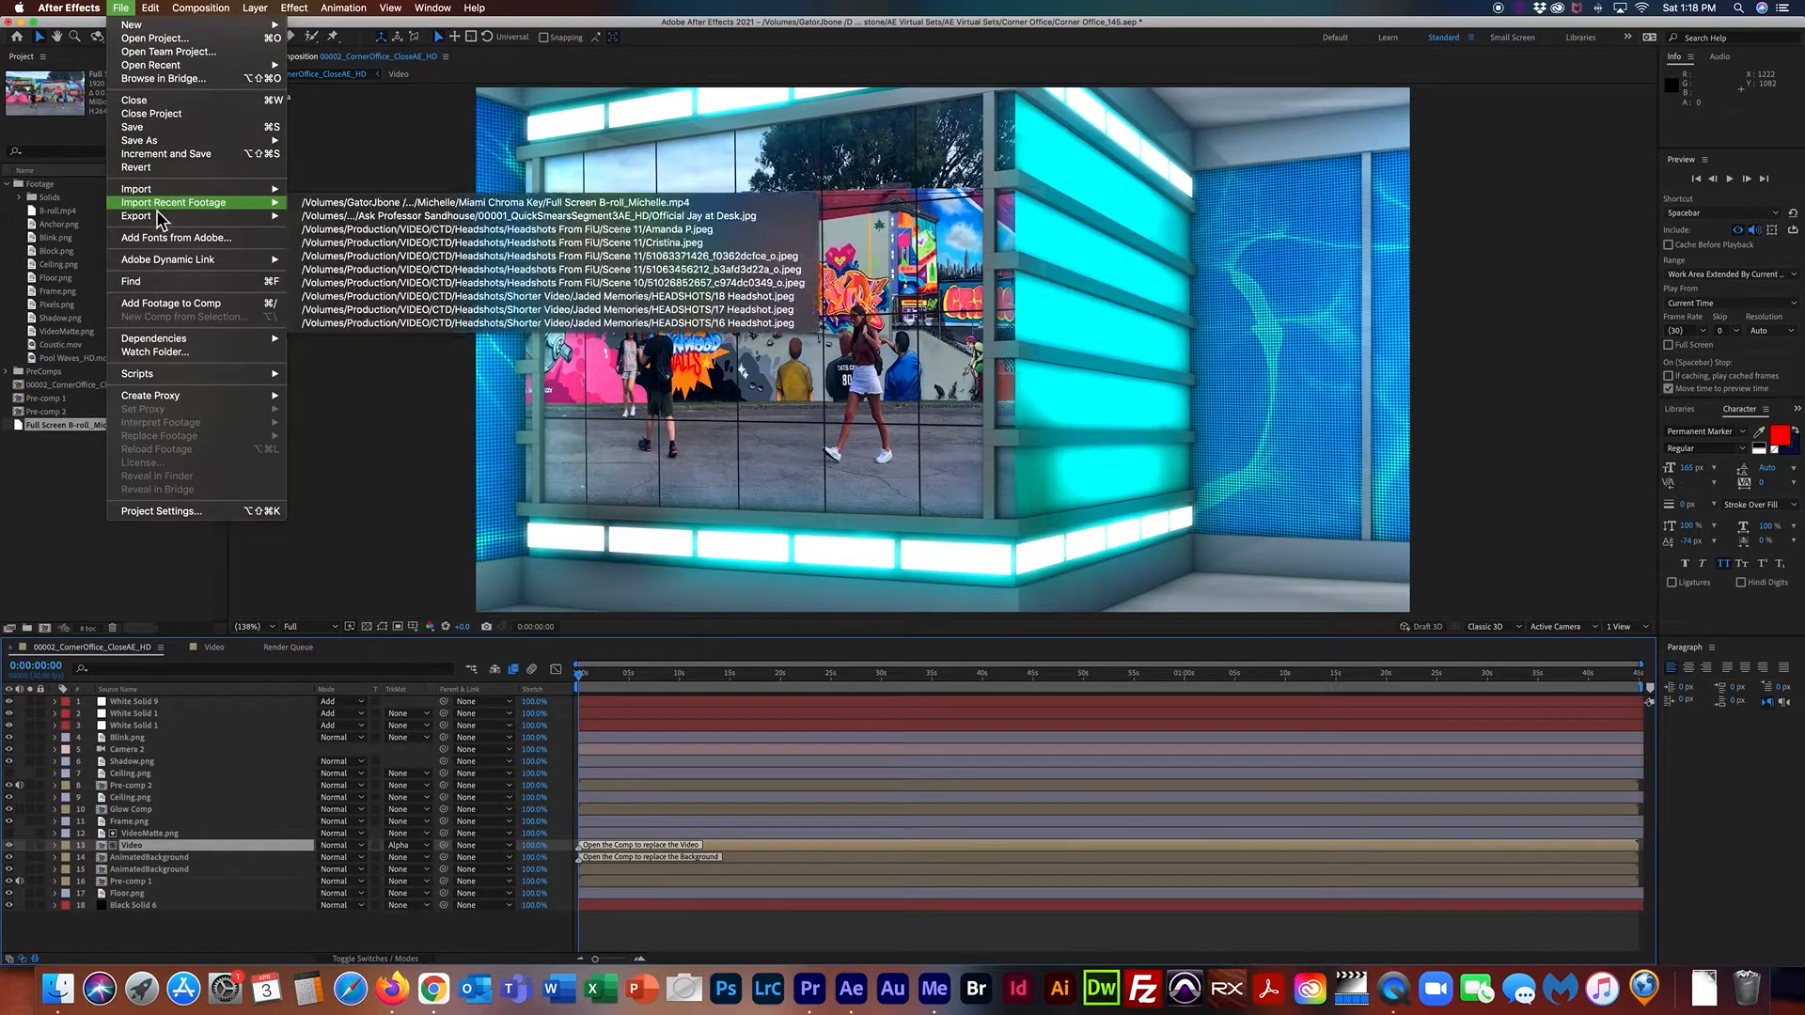
mouse_move(160, 224)
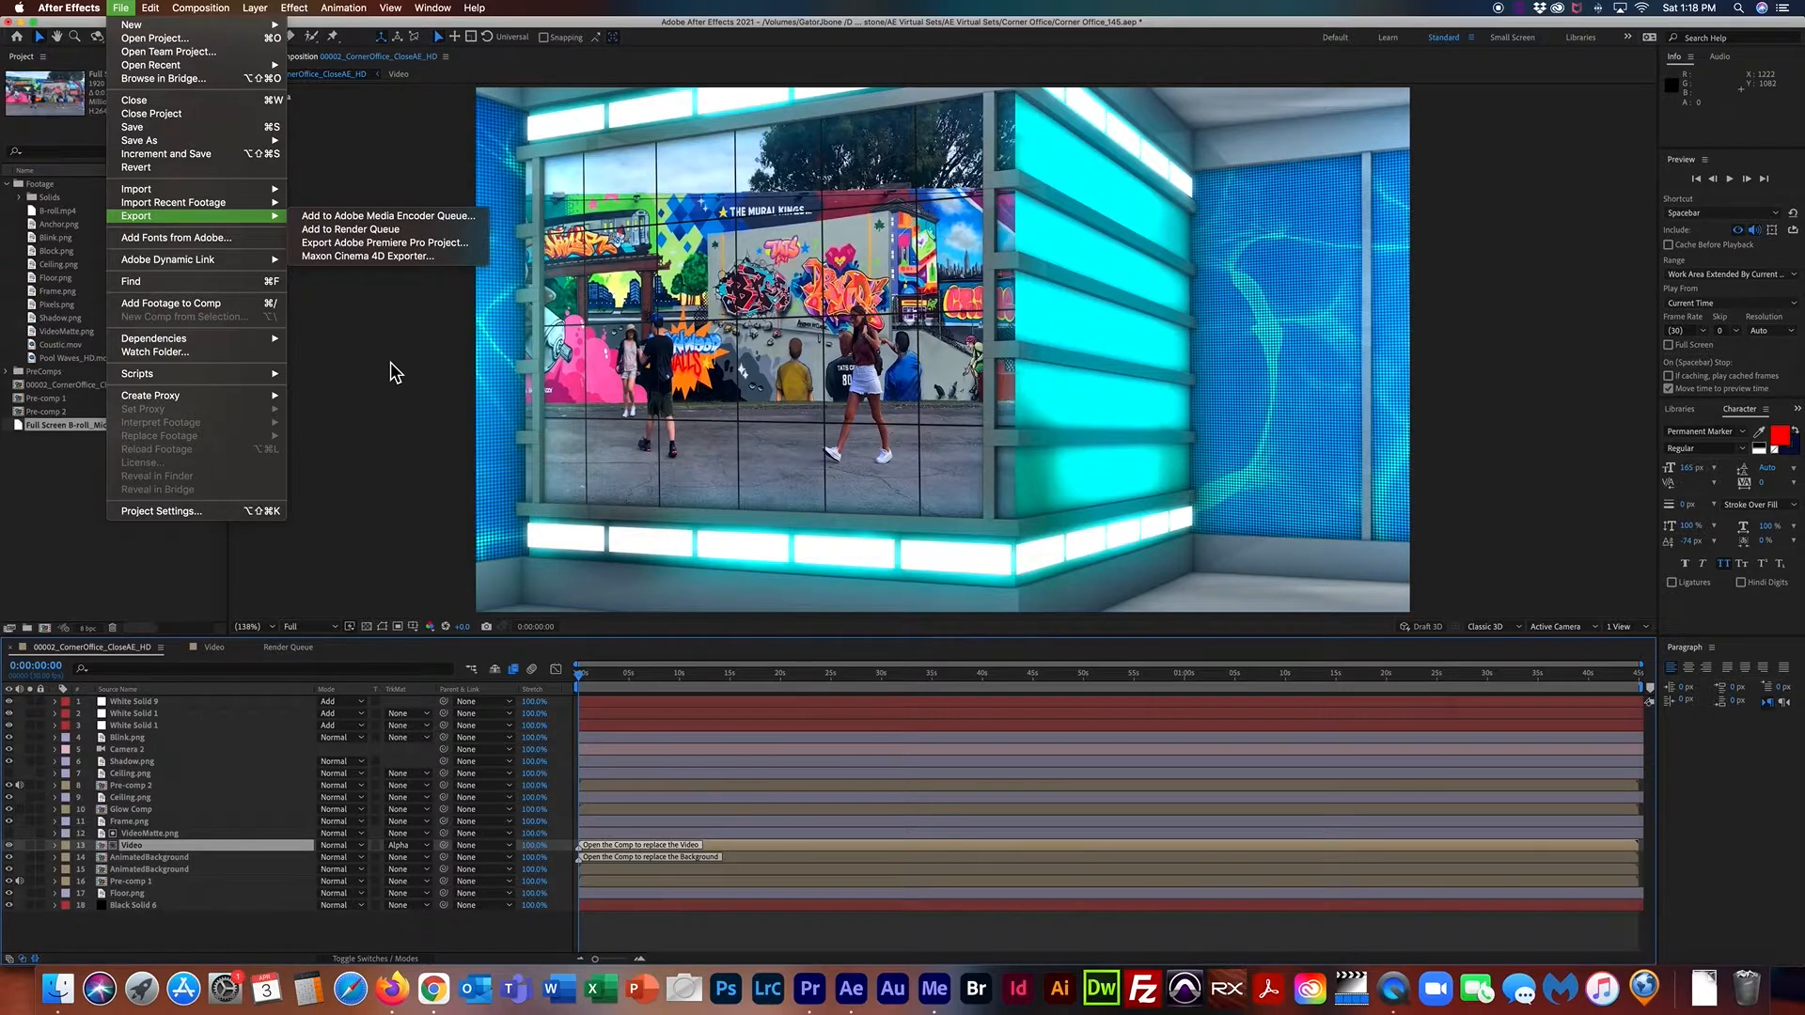
Switch to Media Encoder and review the queued corner office composition's export settings and output name without changing them.
click(933, 989)
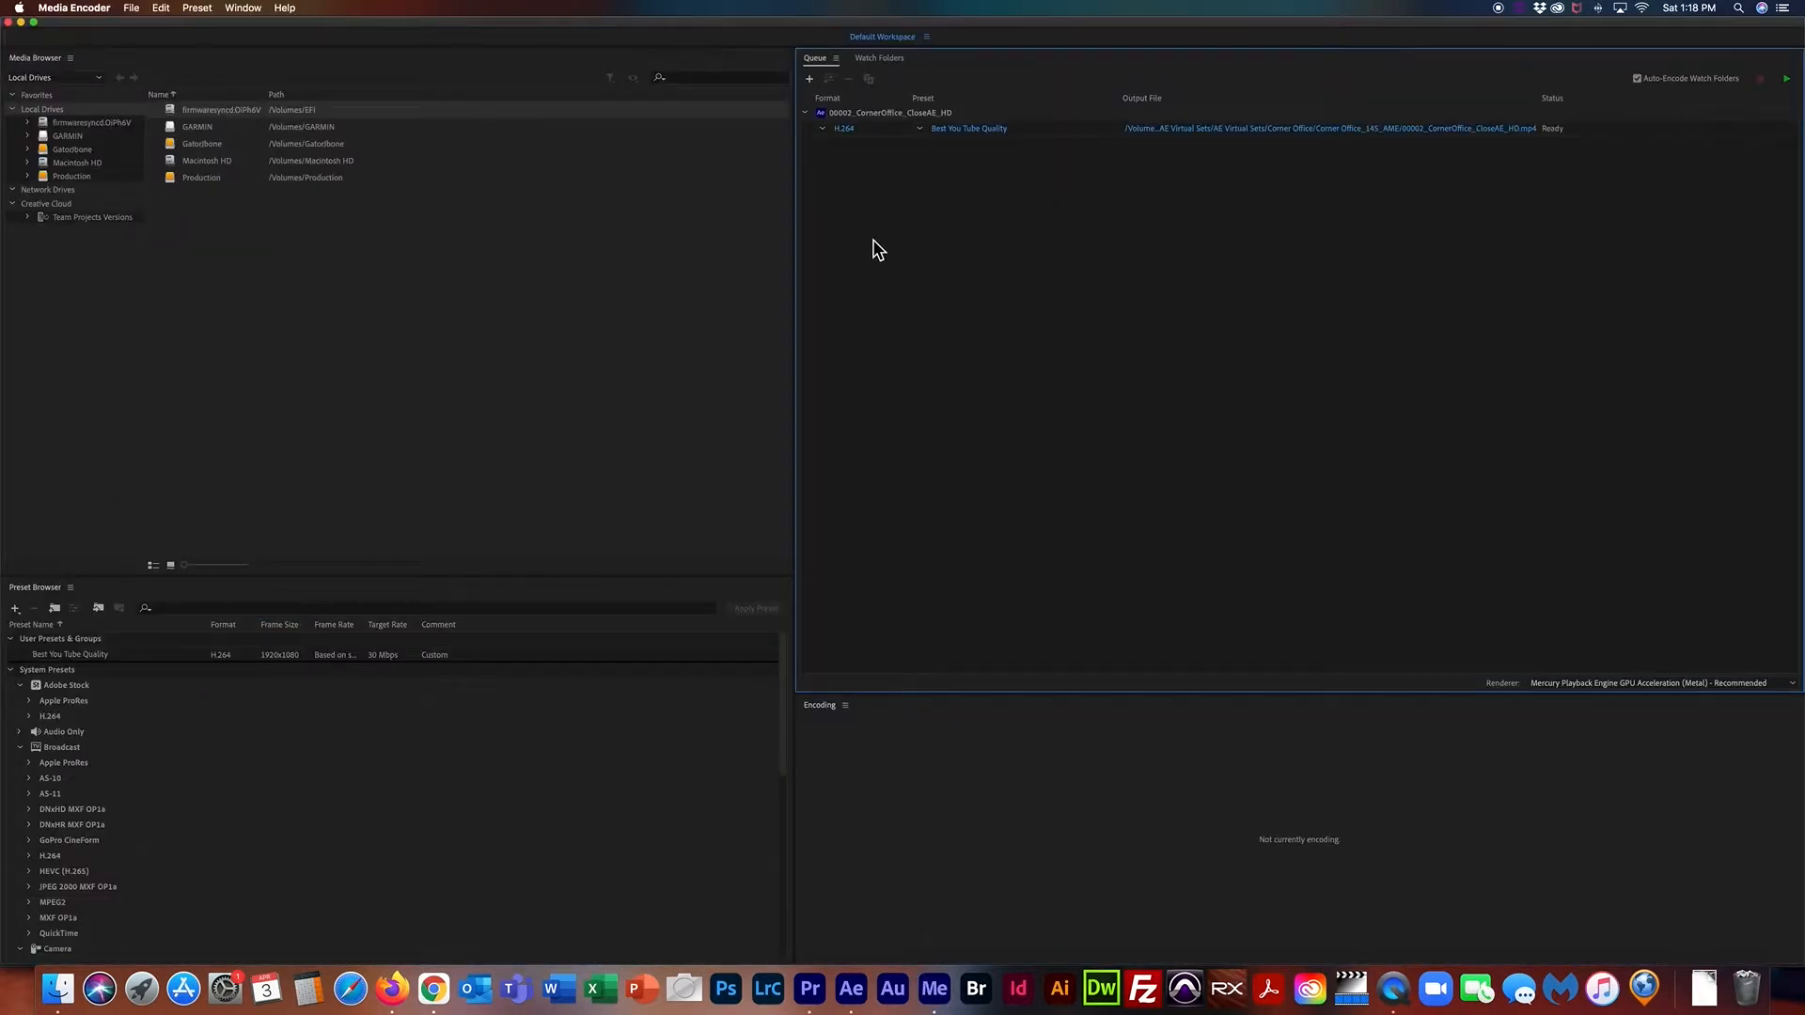
click(952, 130)
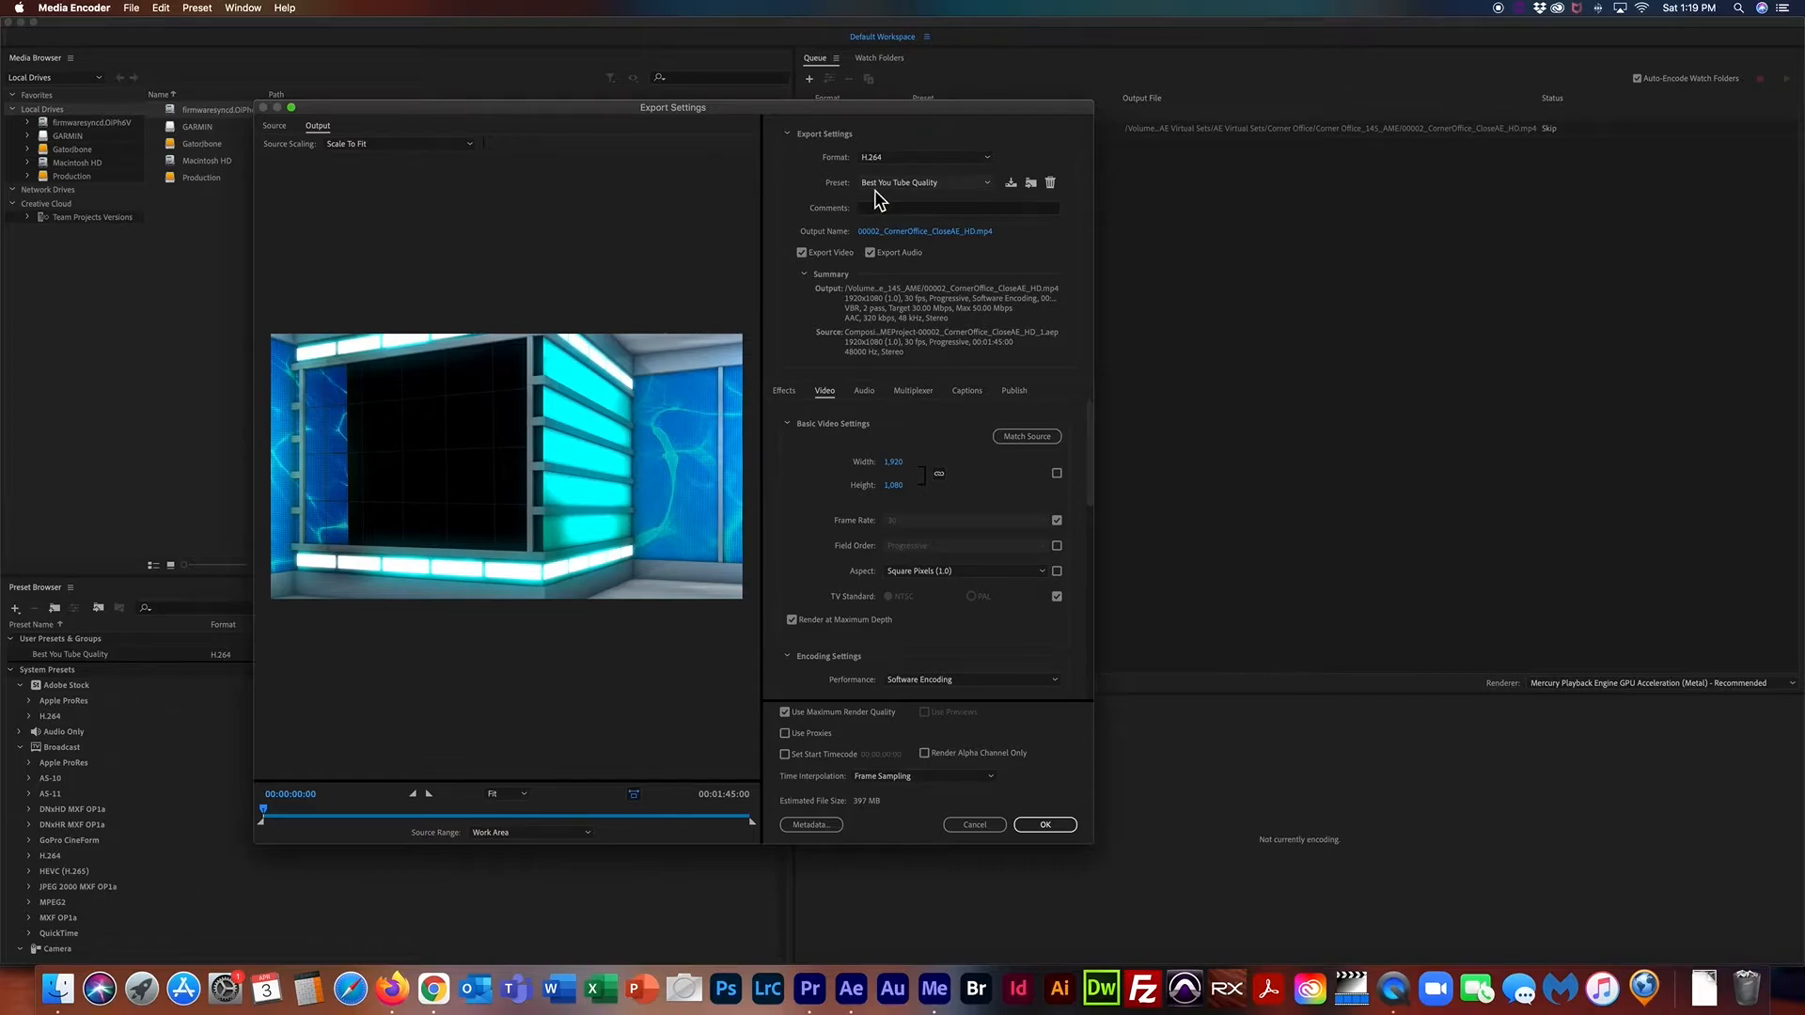
click(900, 234)
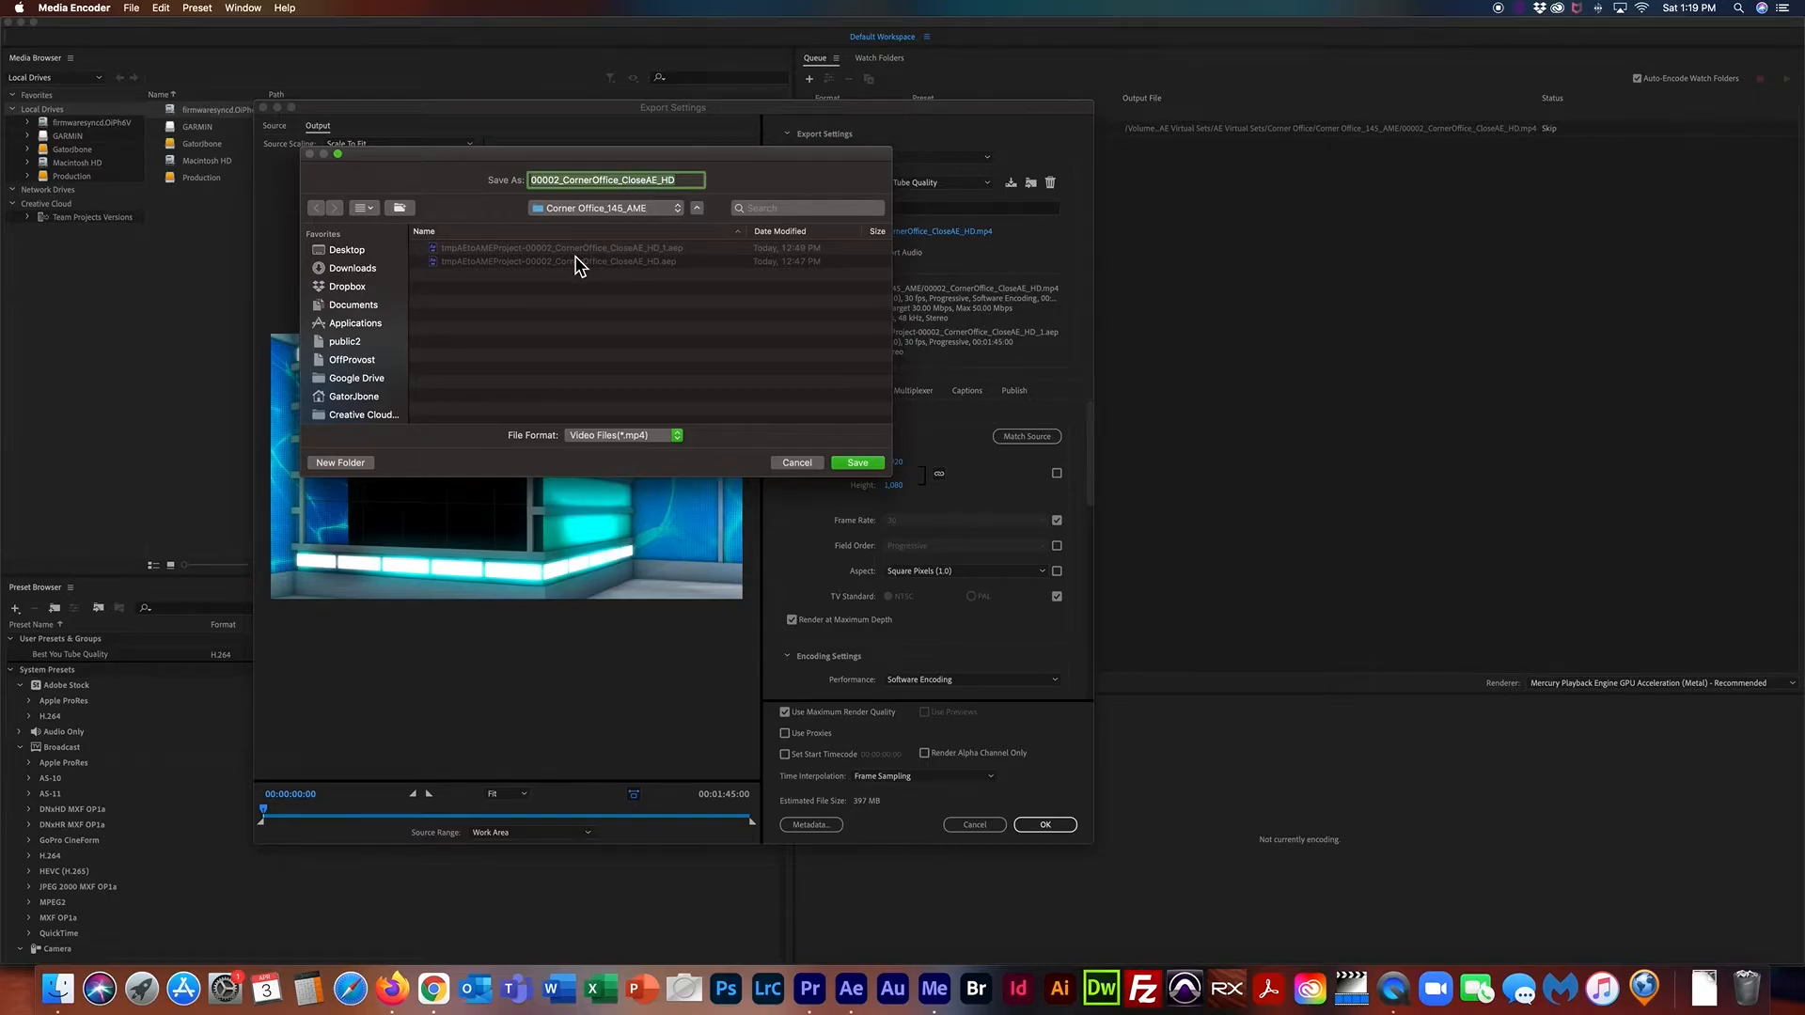
click(797, 464)
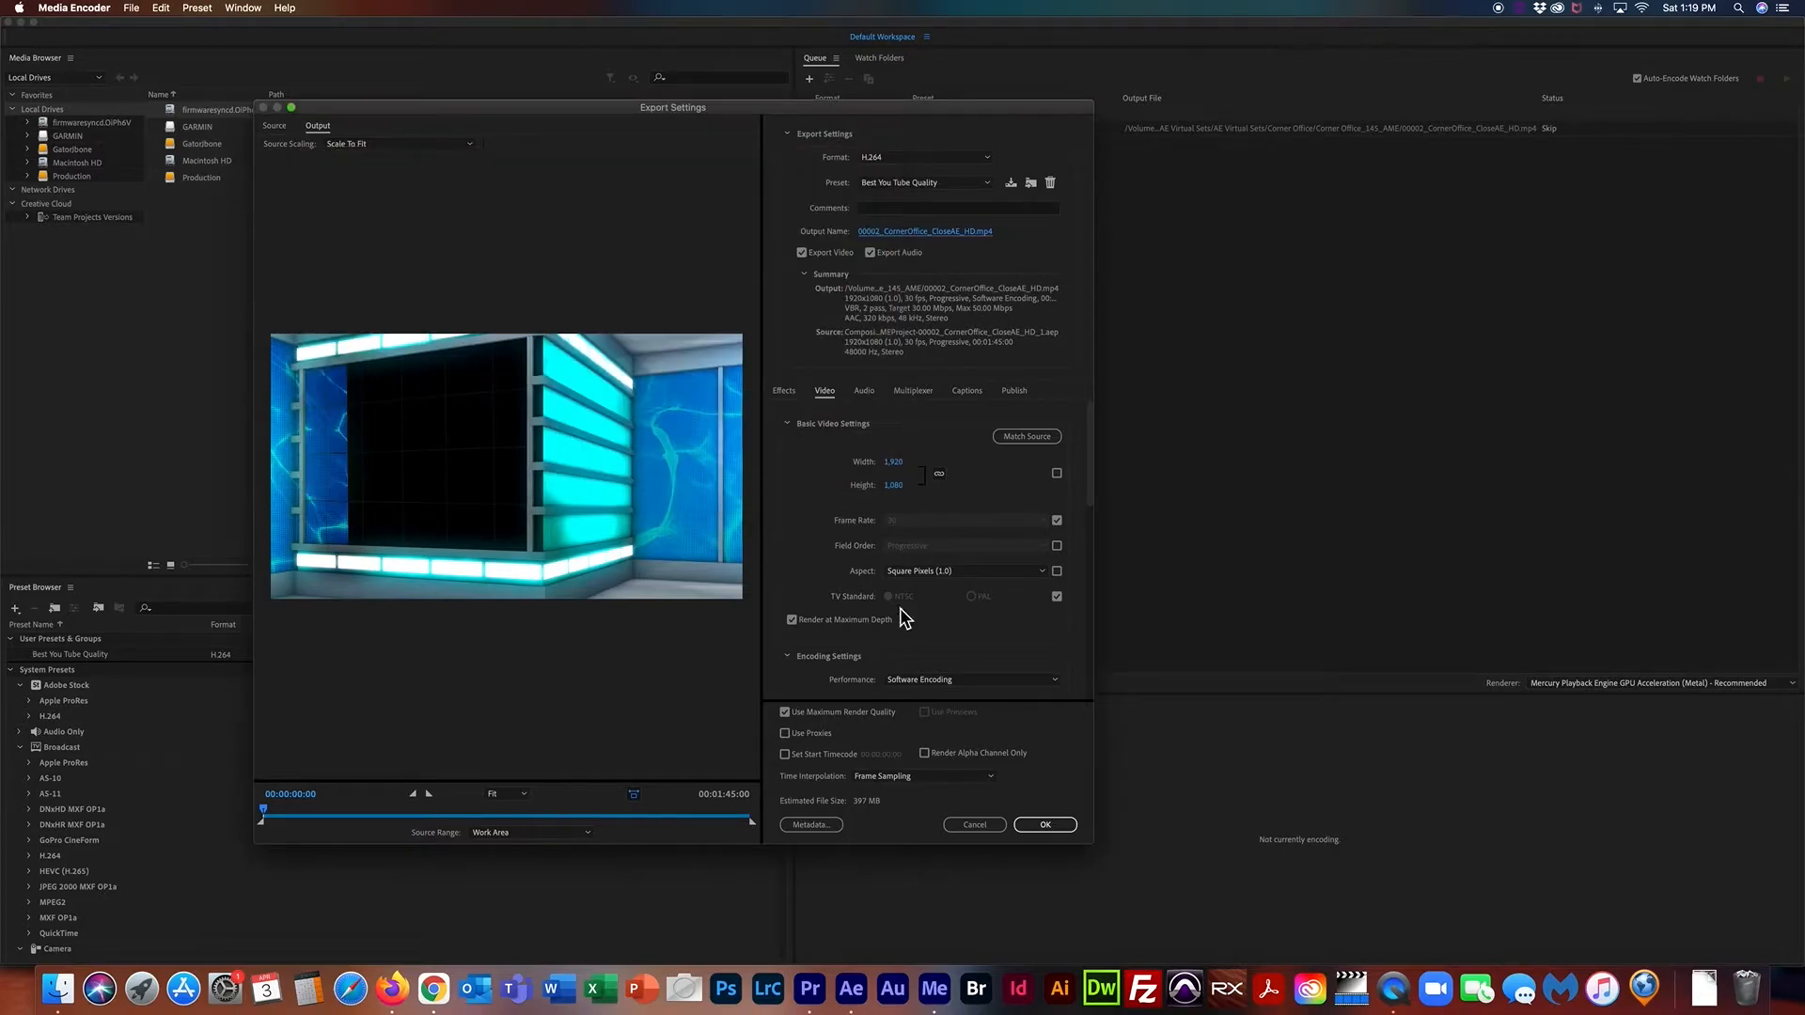
click(972, 826)
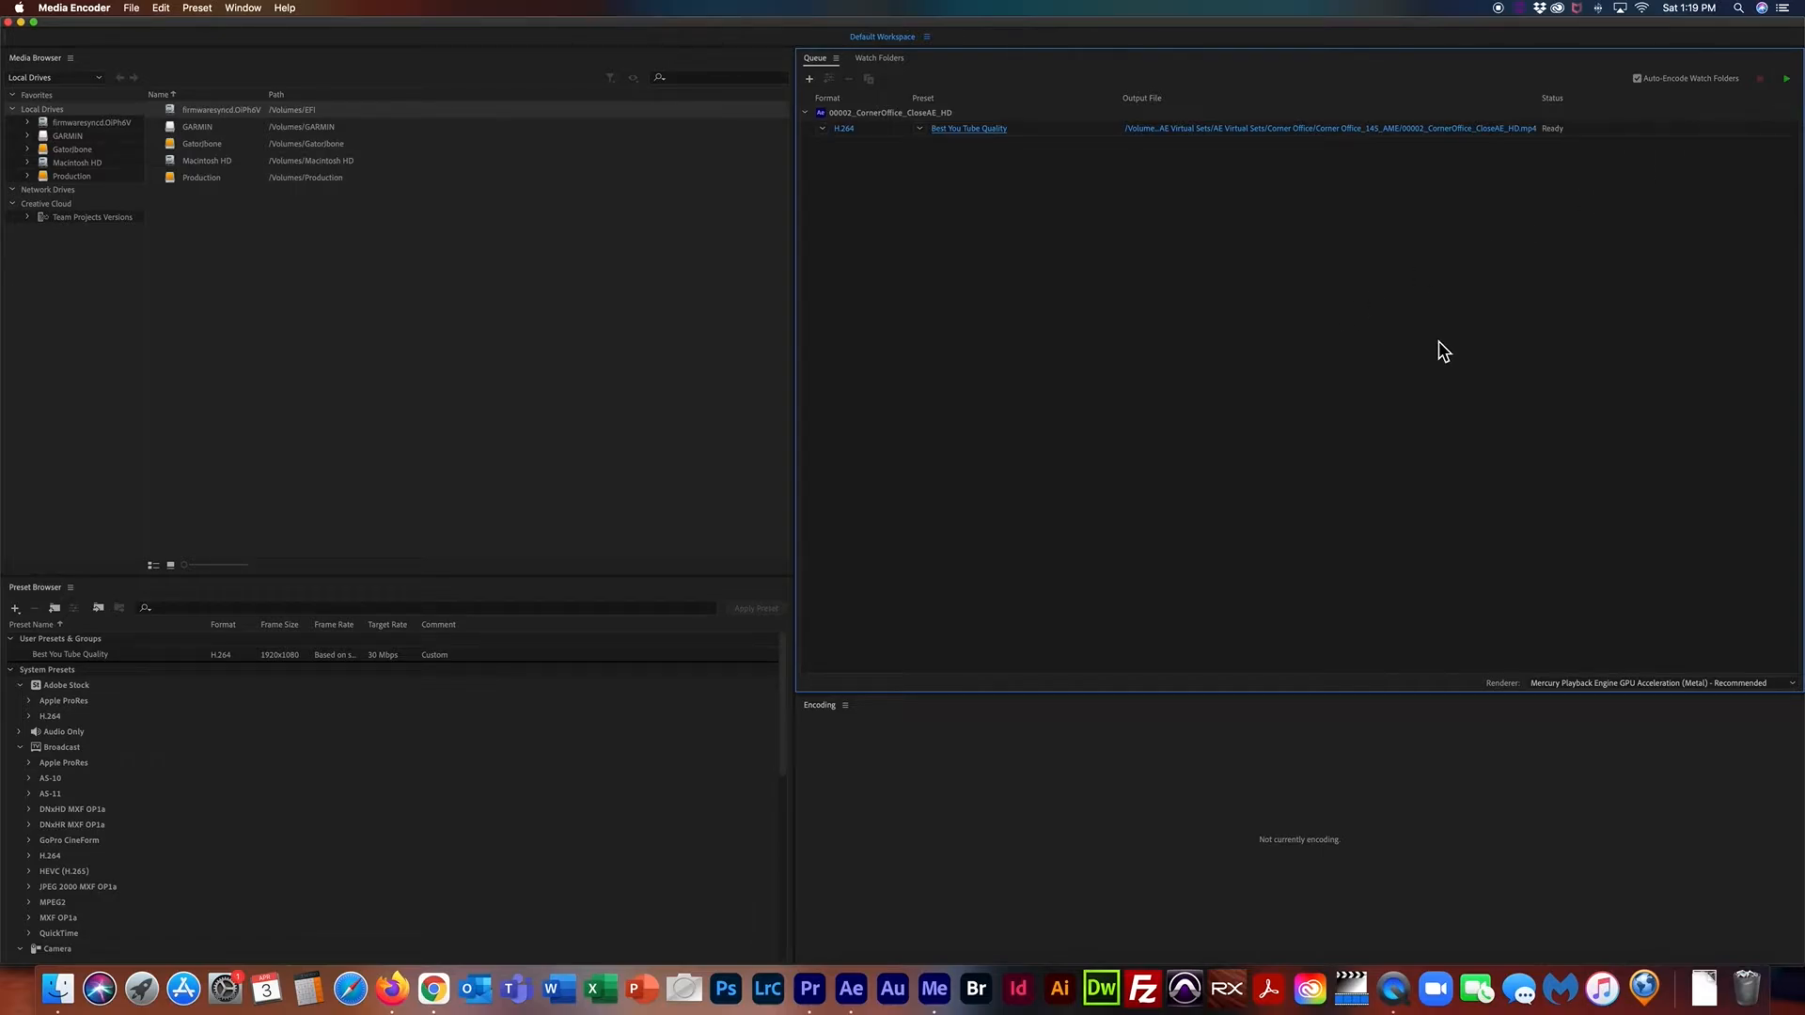
Back in Premiere Pro, replace the full-screen B-roll by moving the green-screen clip to Video 2 and placing the virtual set clip on Video 1.
click(810, 989)
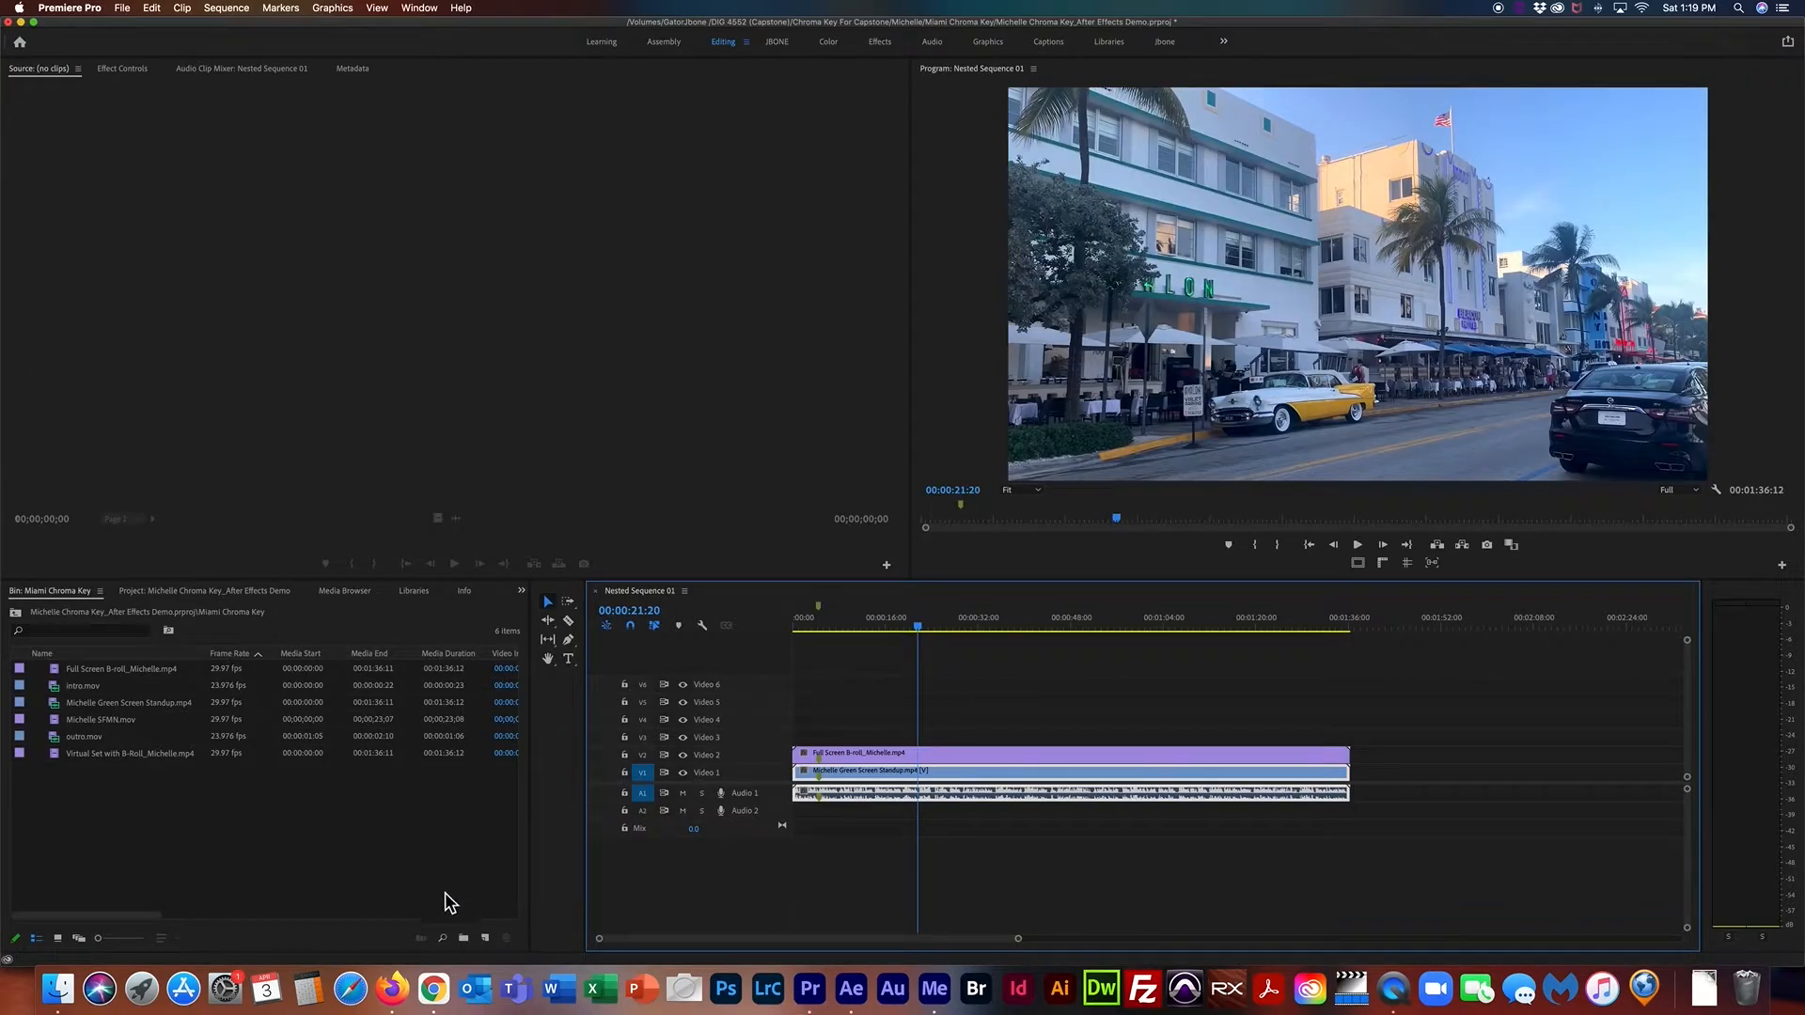
double_click(69, 755)
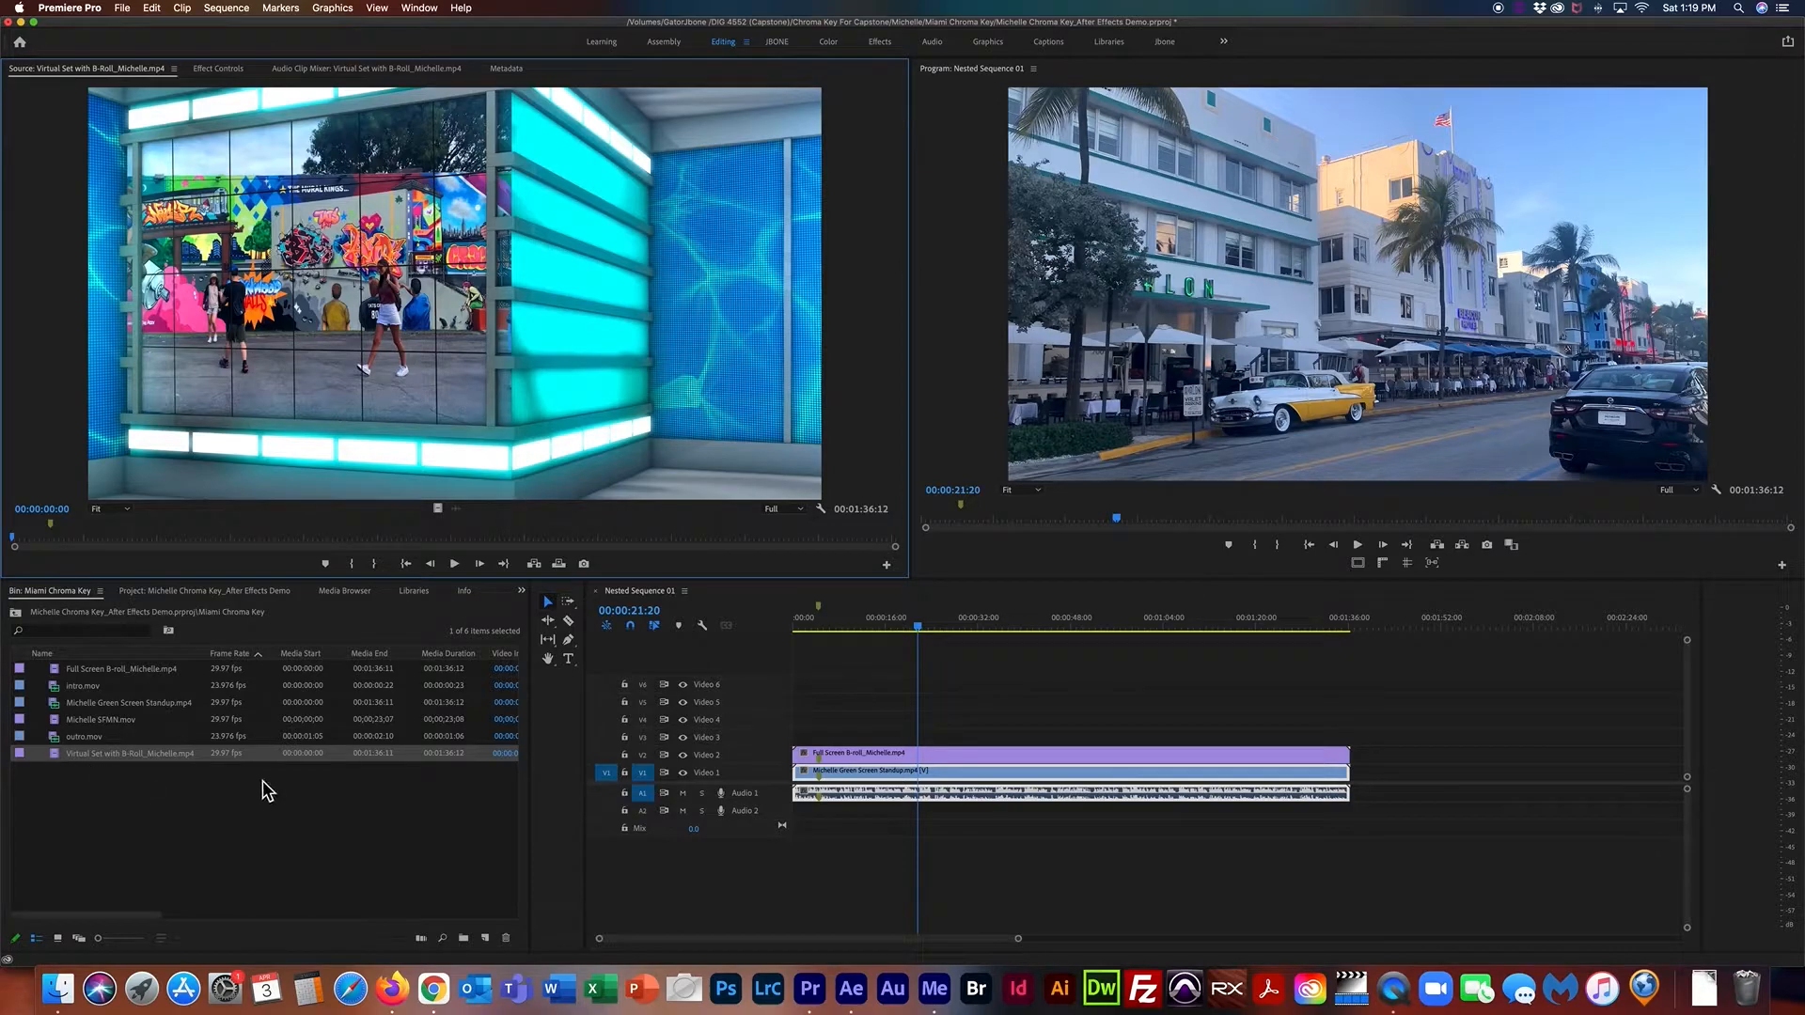
click(854, 760)
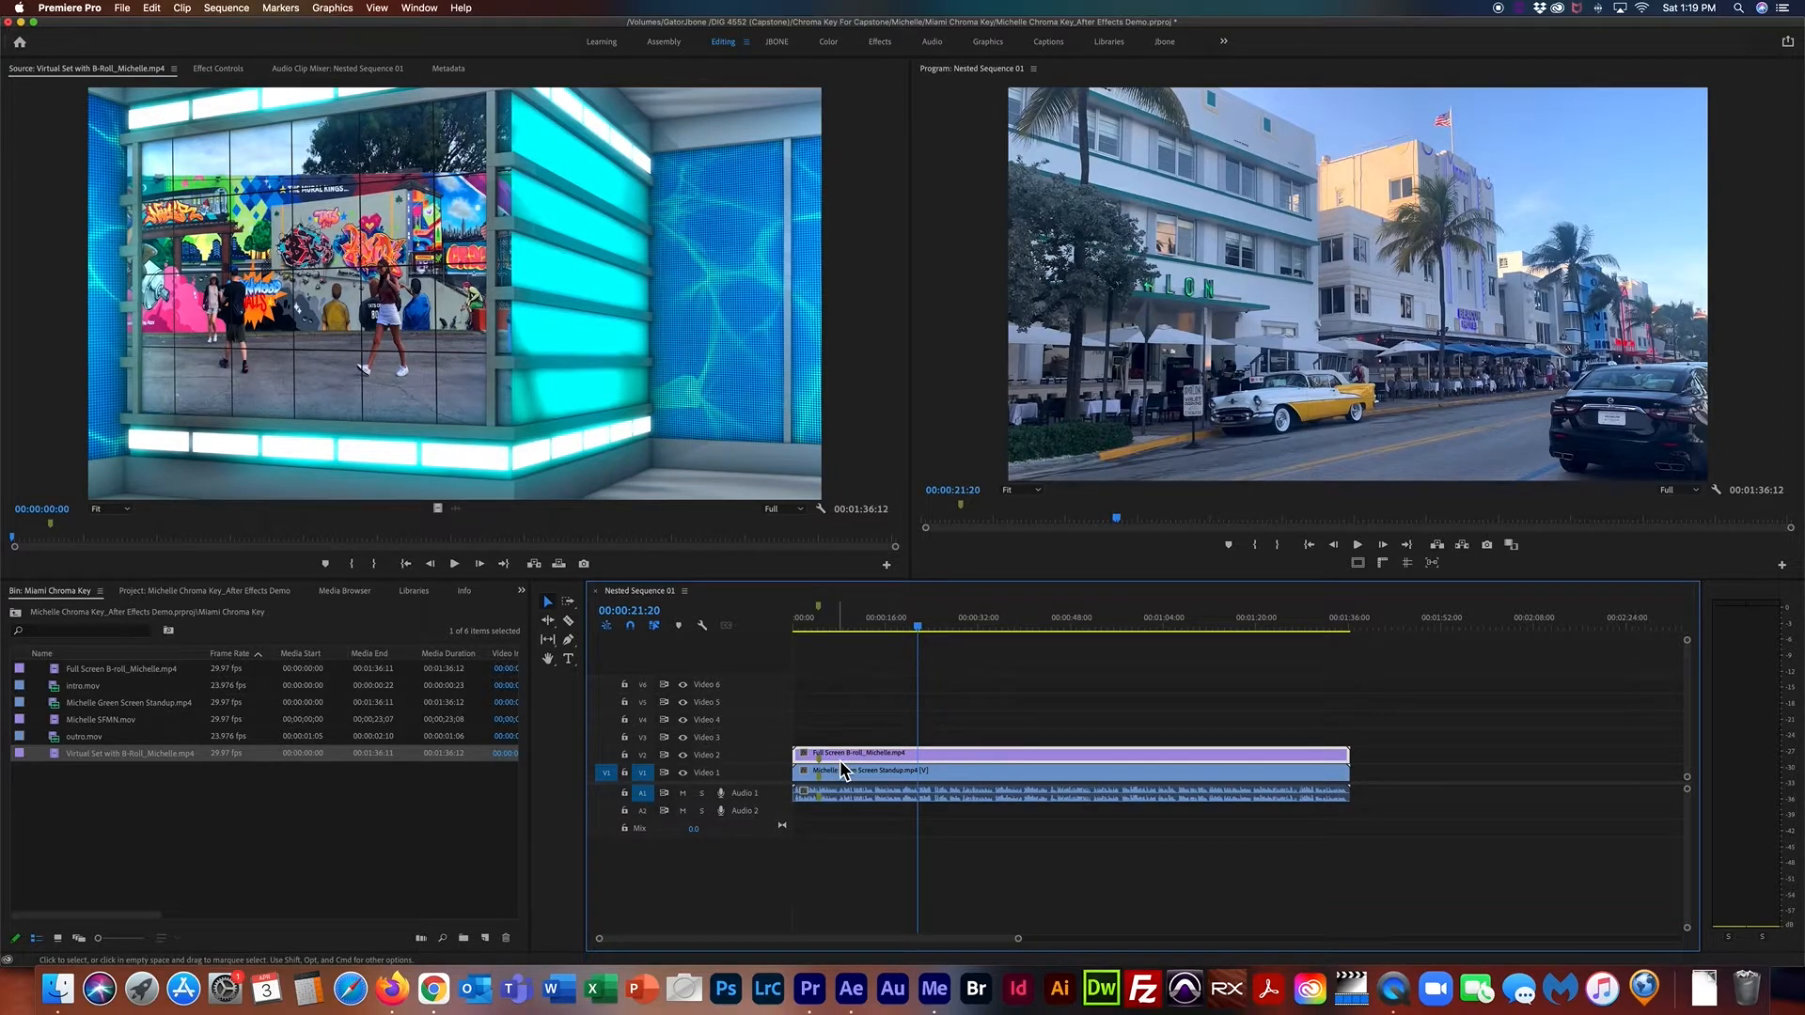
key(Delete)
drag(849, 783, 848, 764)
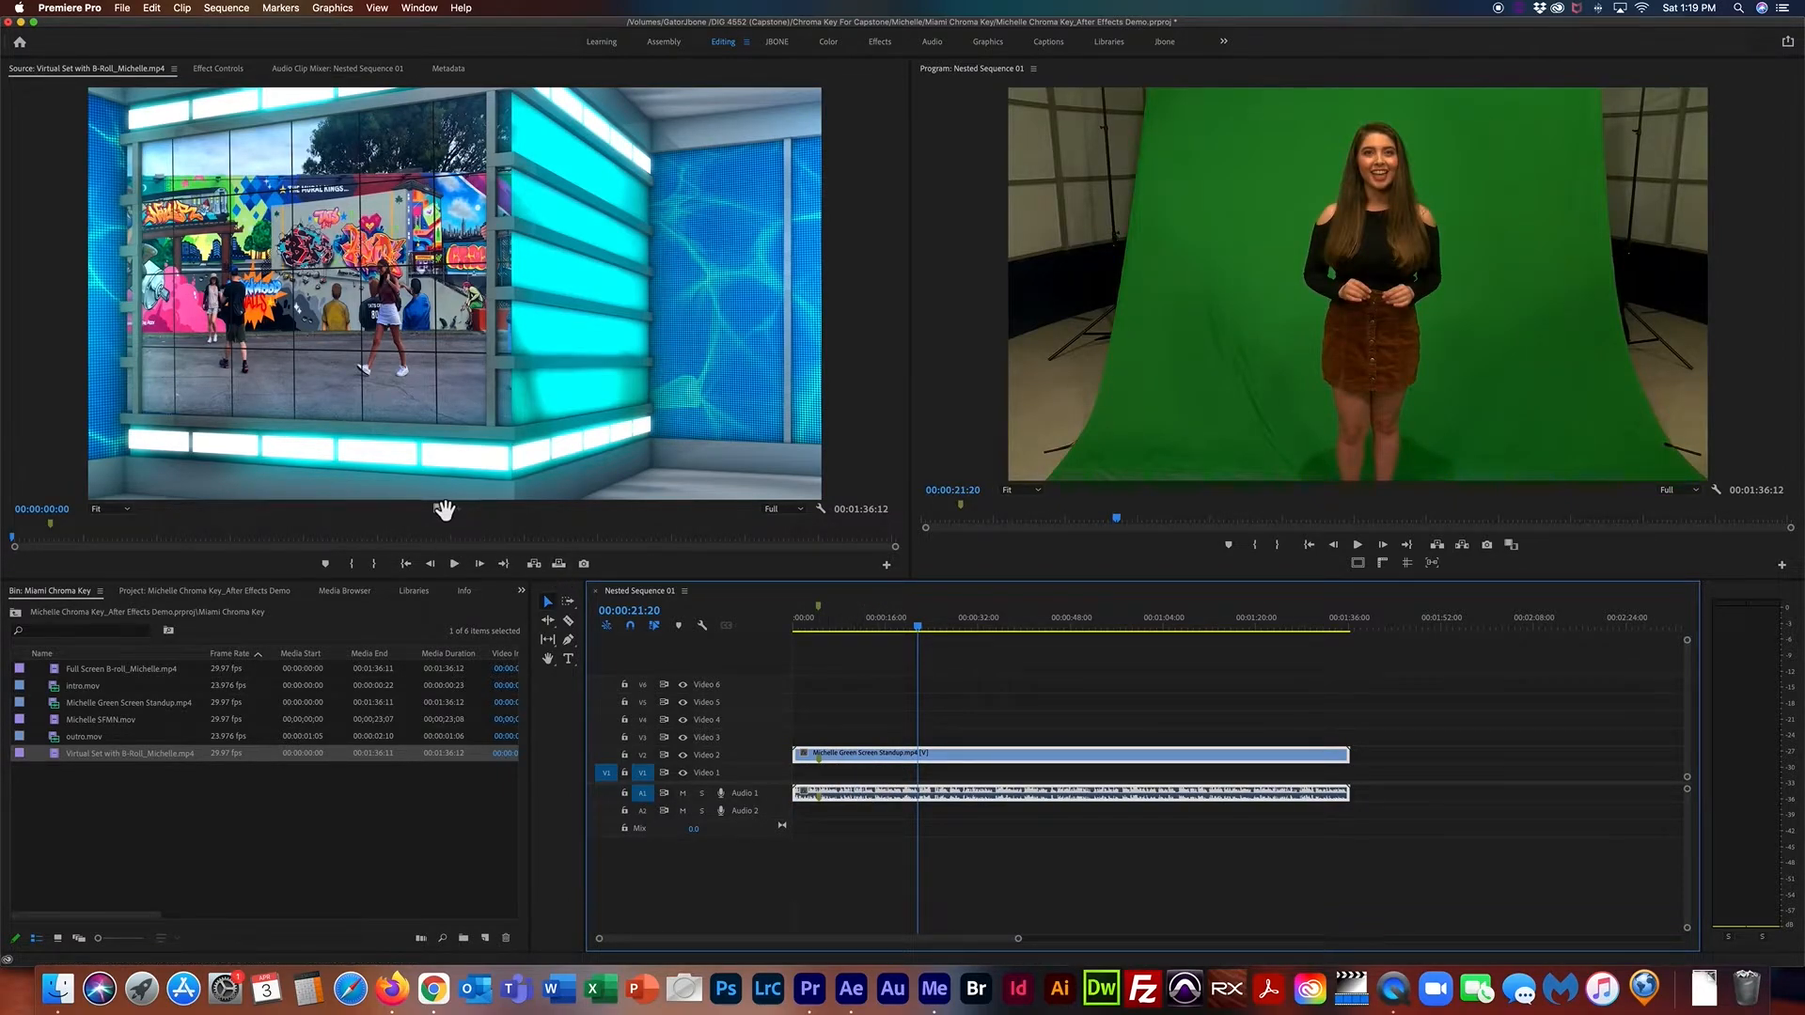
drag(437, 508, 807, 789)
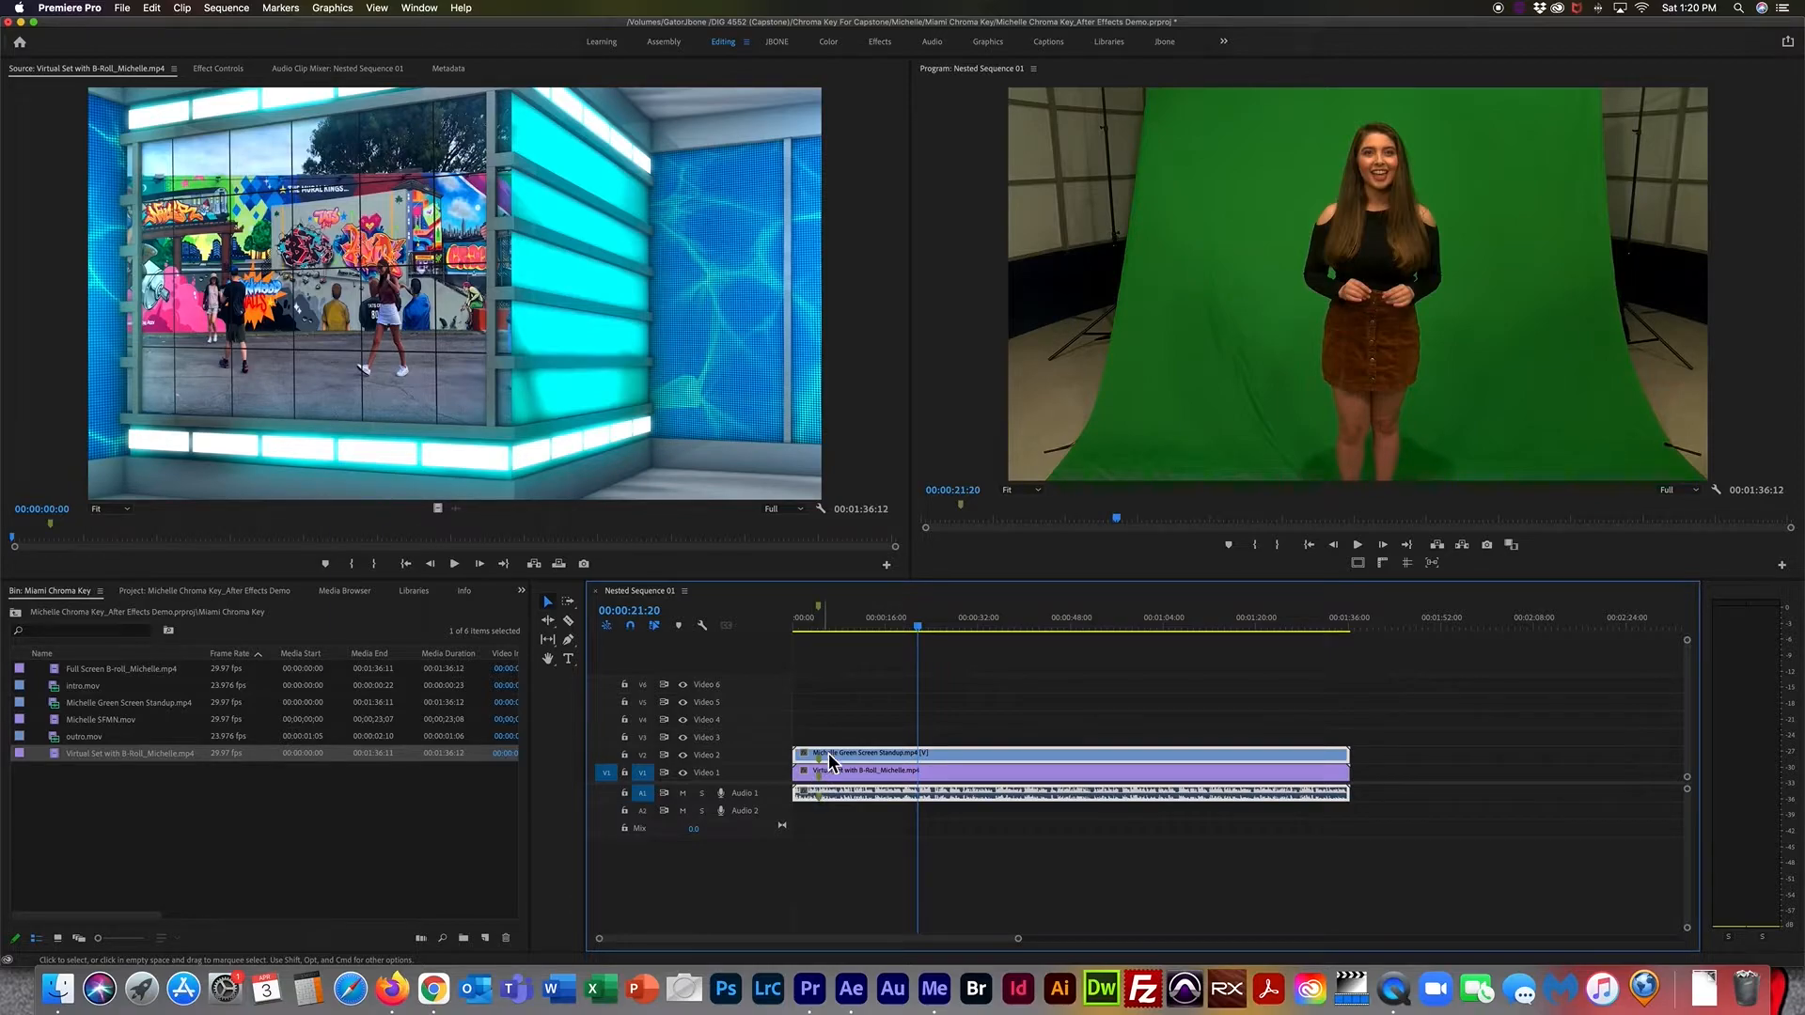
Add an elliptical opacity mask to the green-screen clip and enlarge it to enclose the presenter from head to legs.
double_click(839, 754)
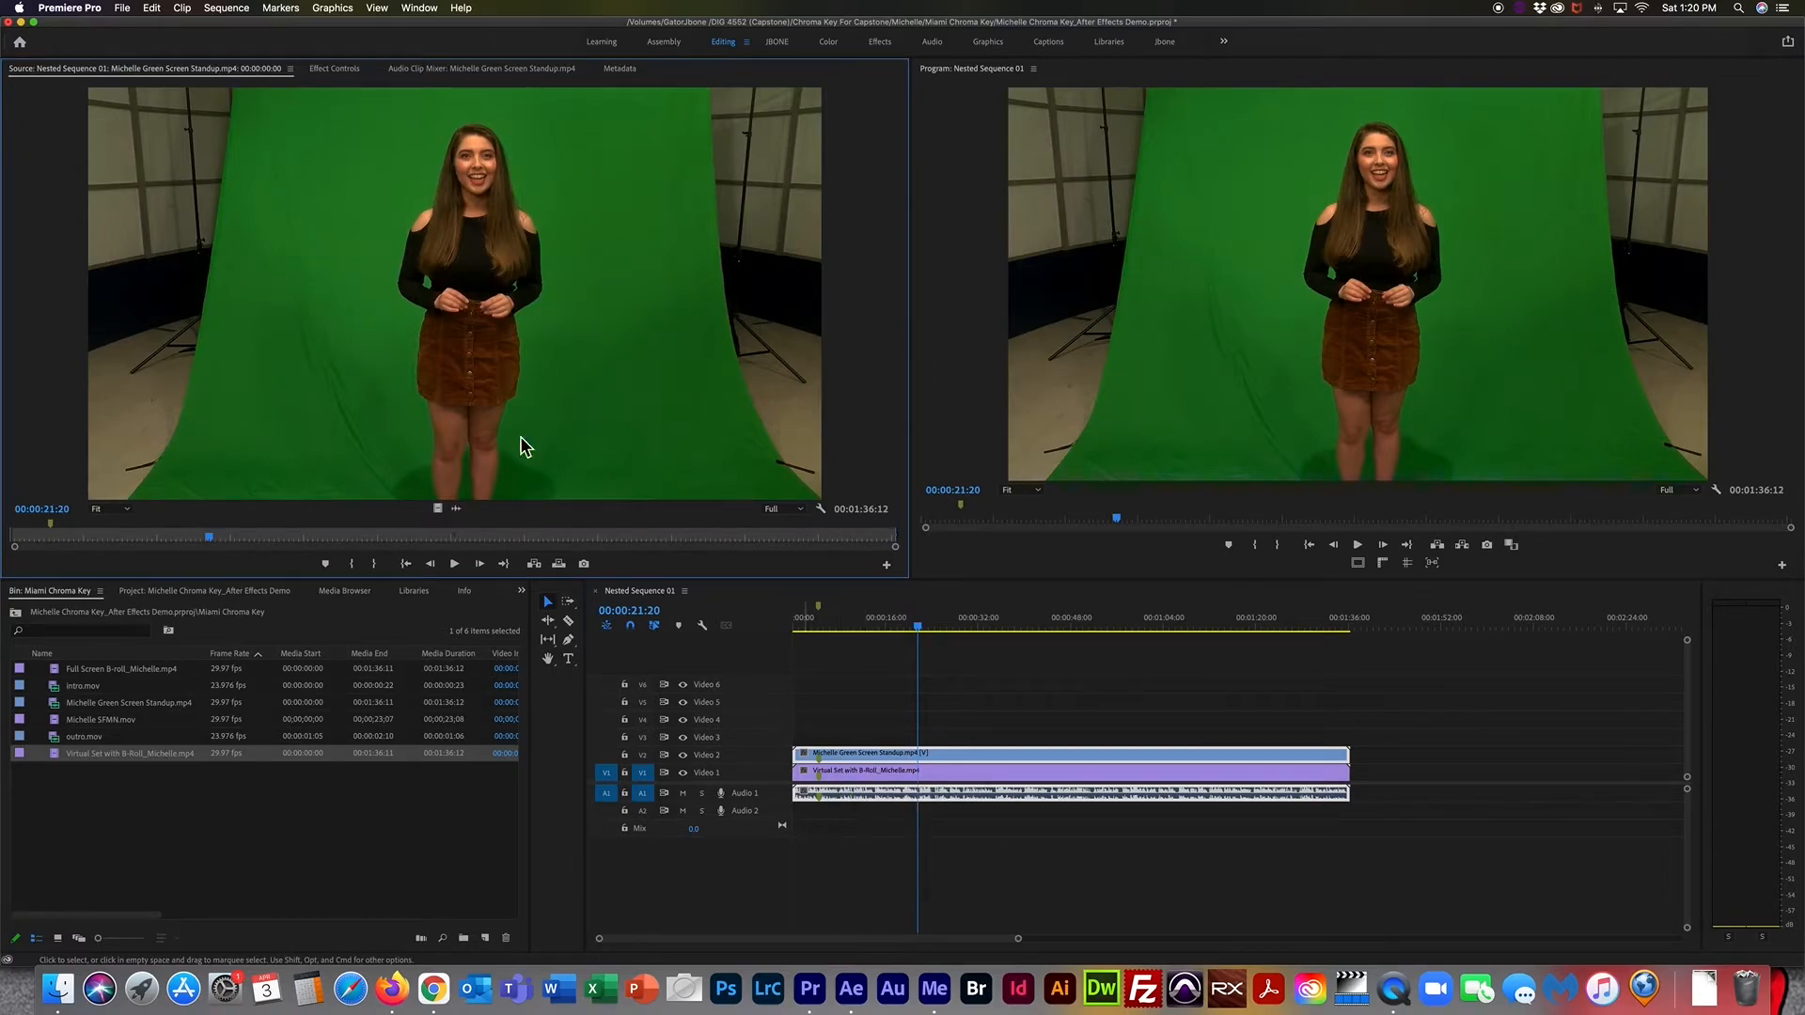
click(329, 69)
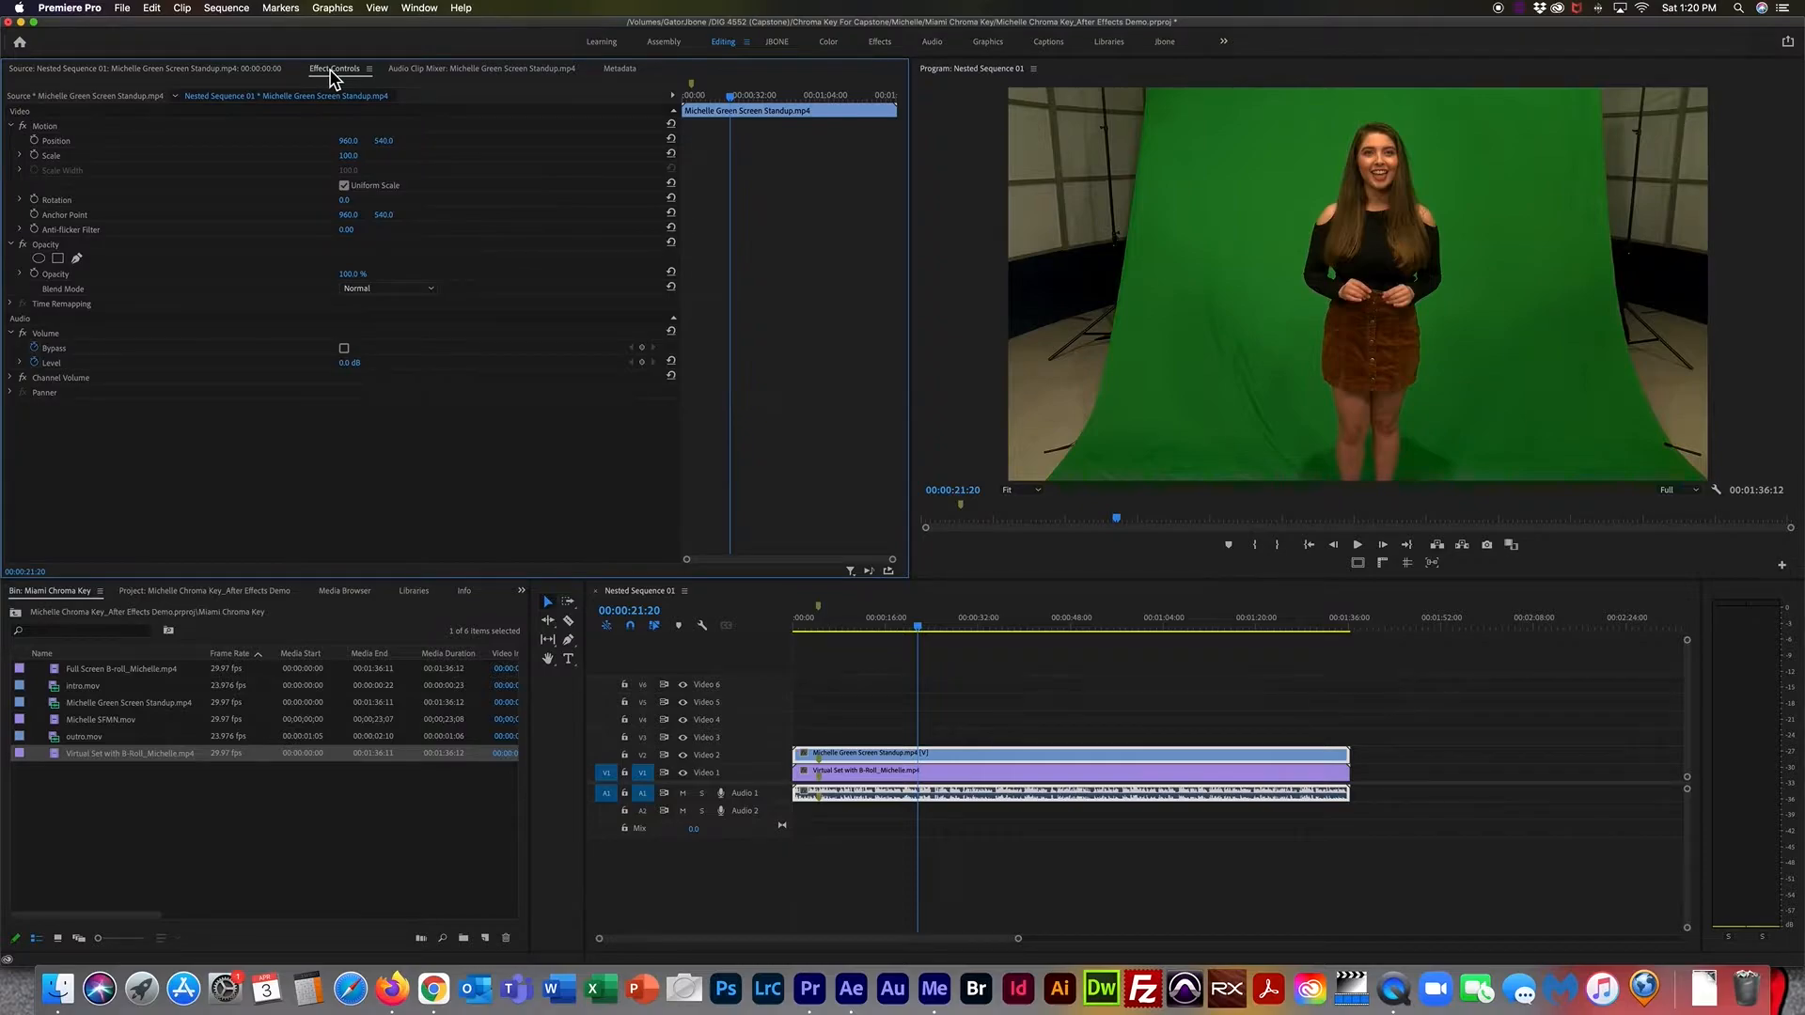
click(40, 259)
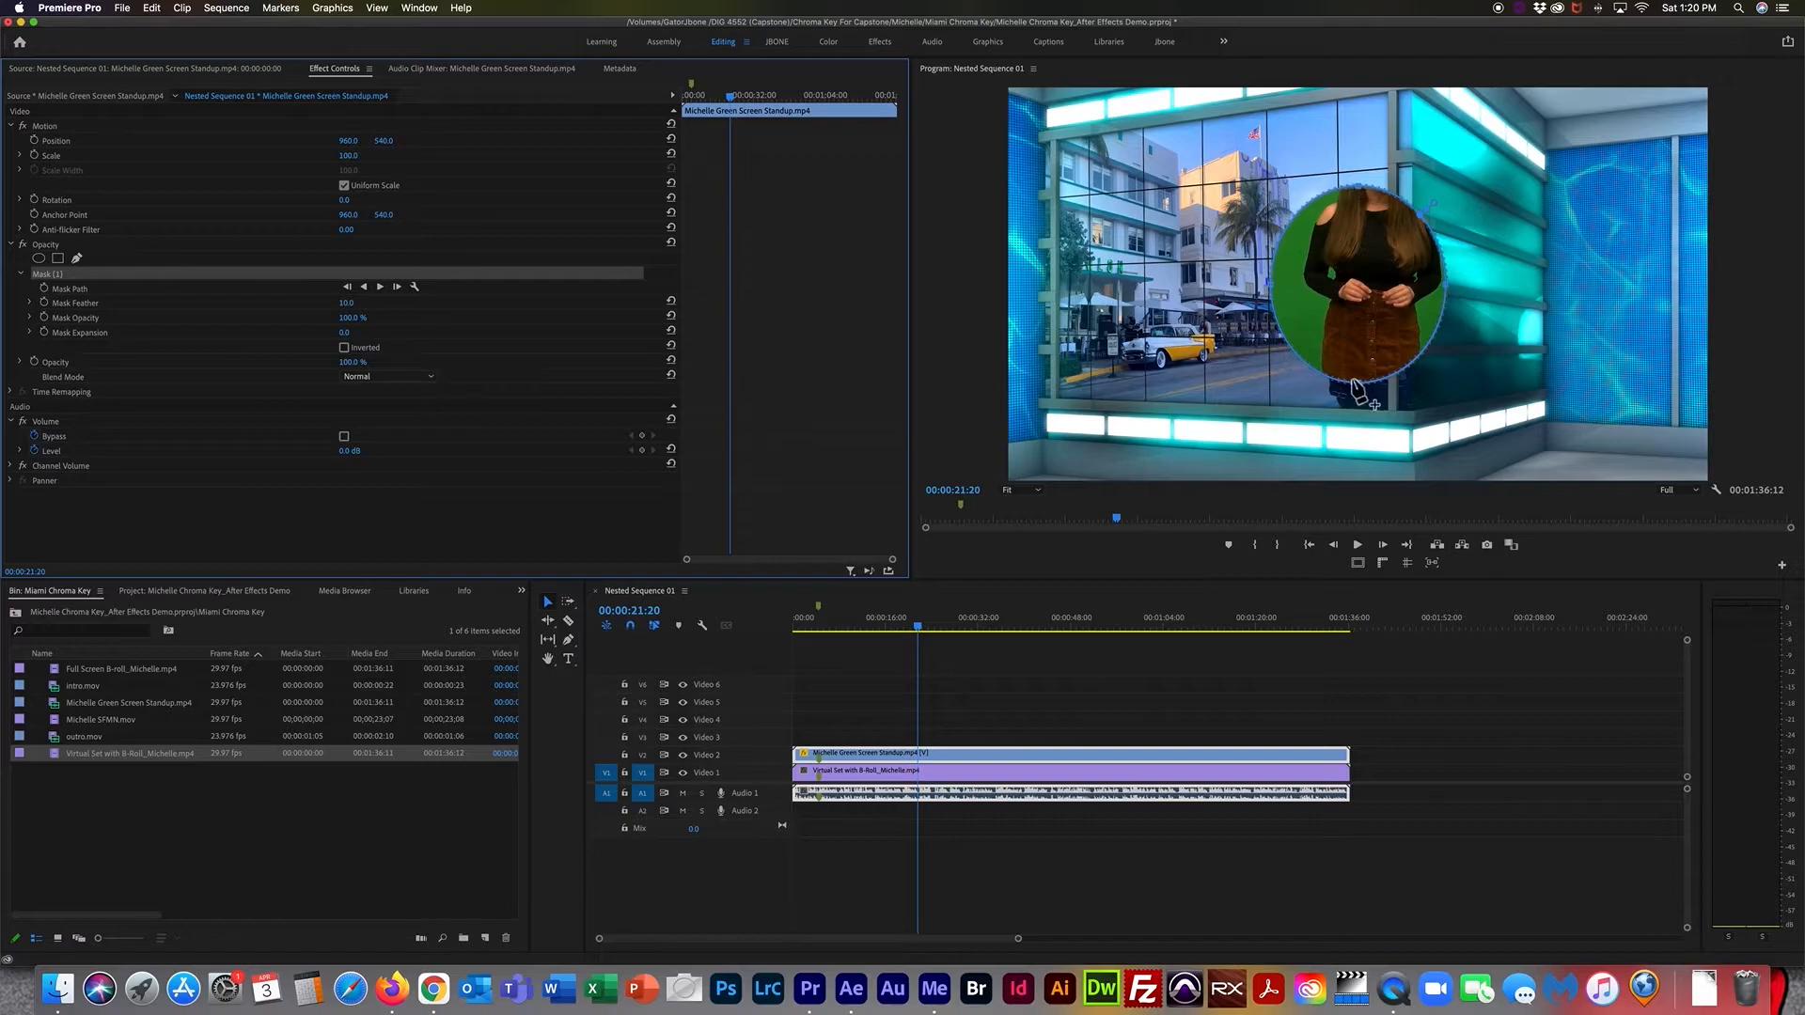
drag(1362, 393, 1427, 501)
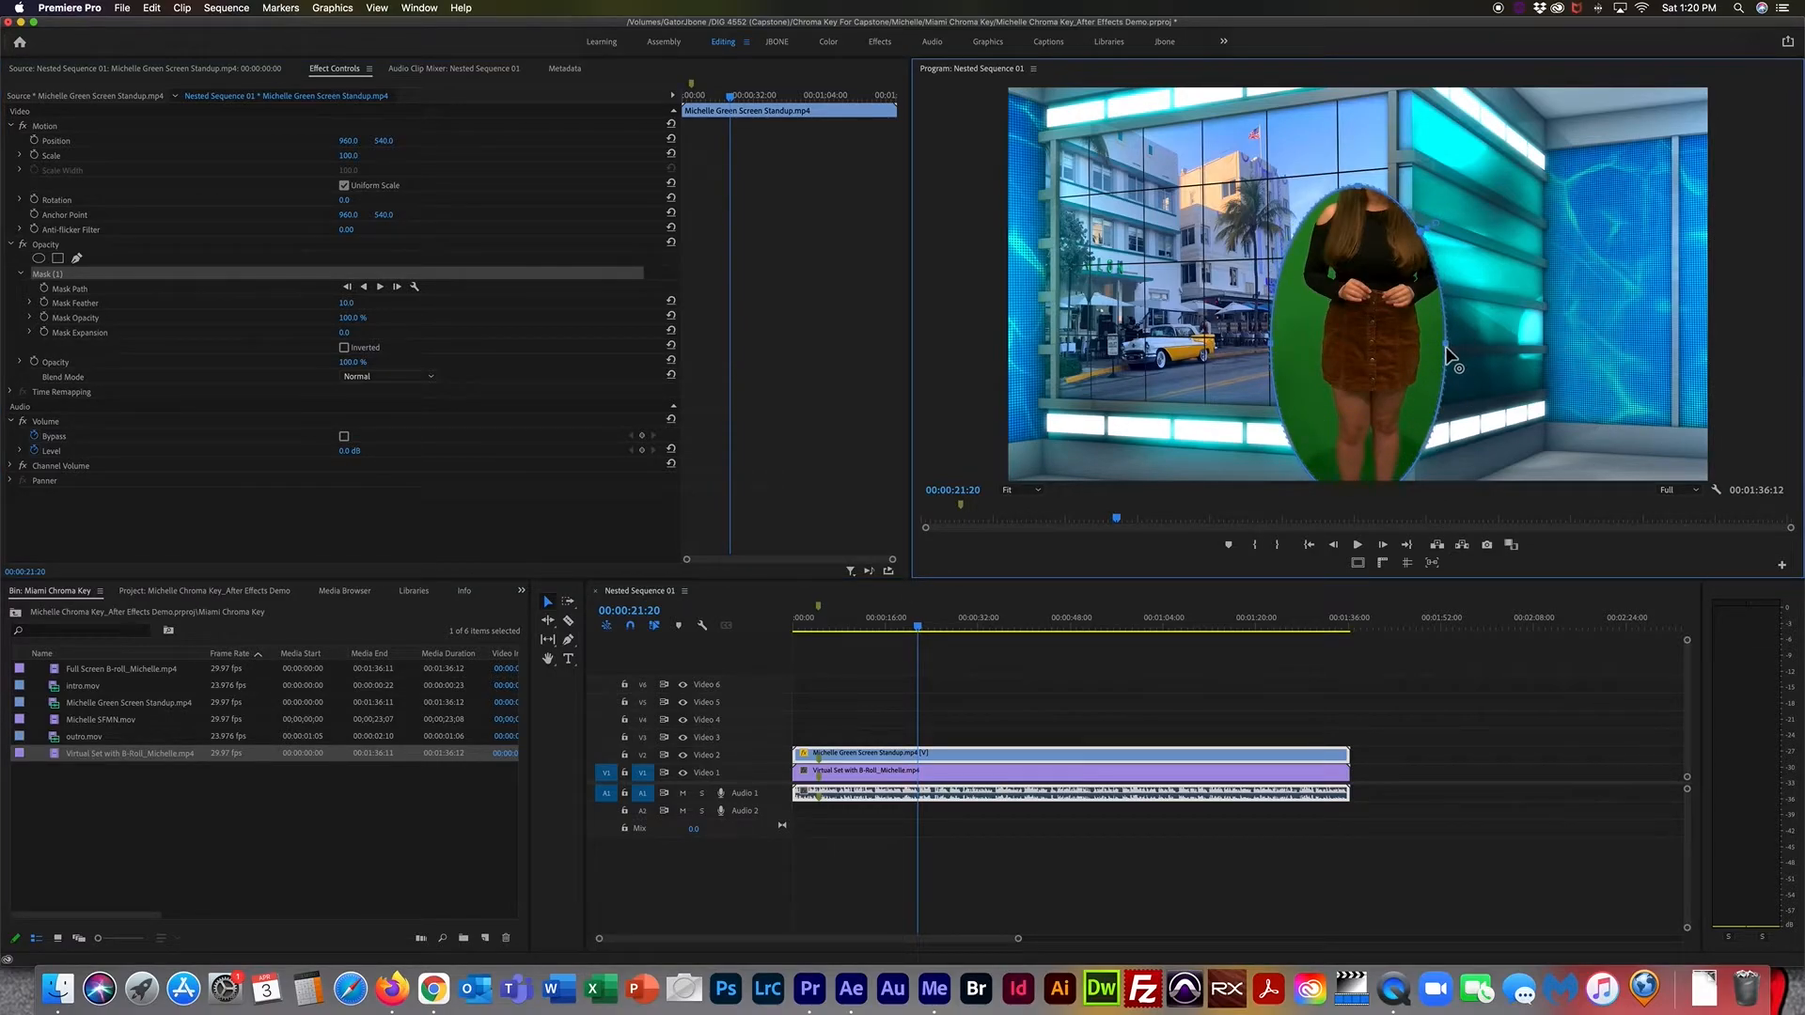
drag(1445, 346, 1492, 350)
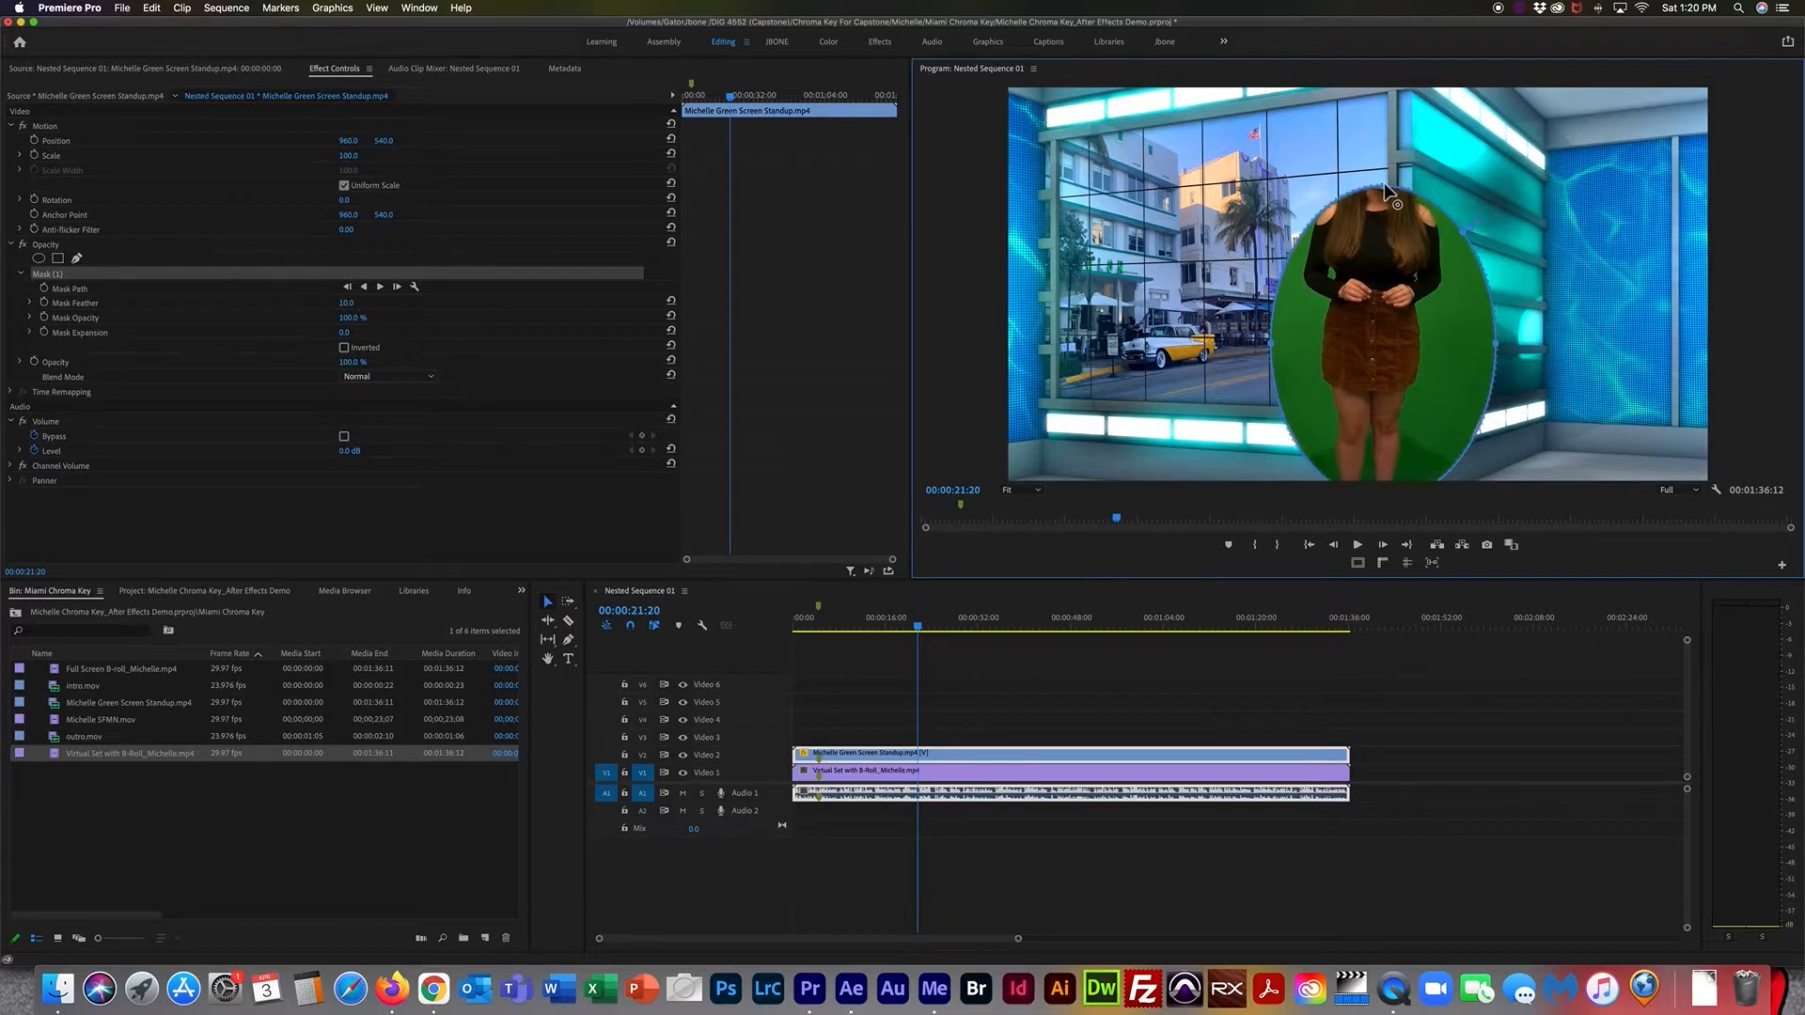
drag(1383, 182, 1361, 92)
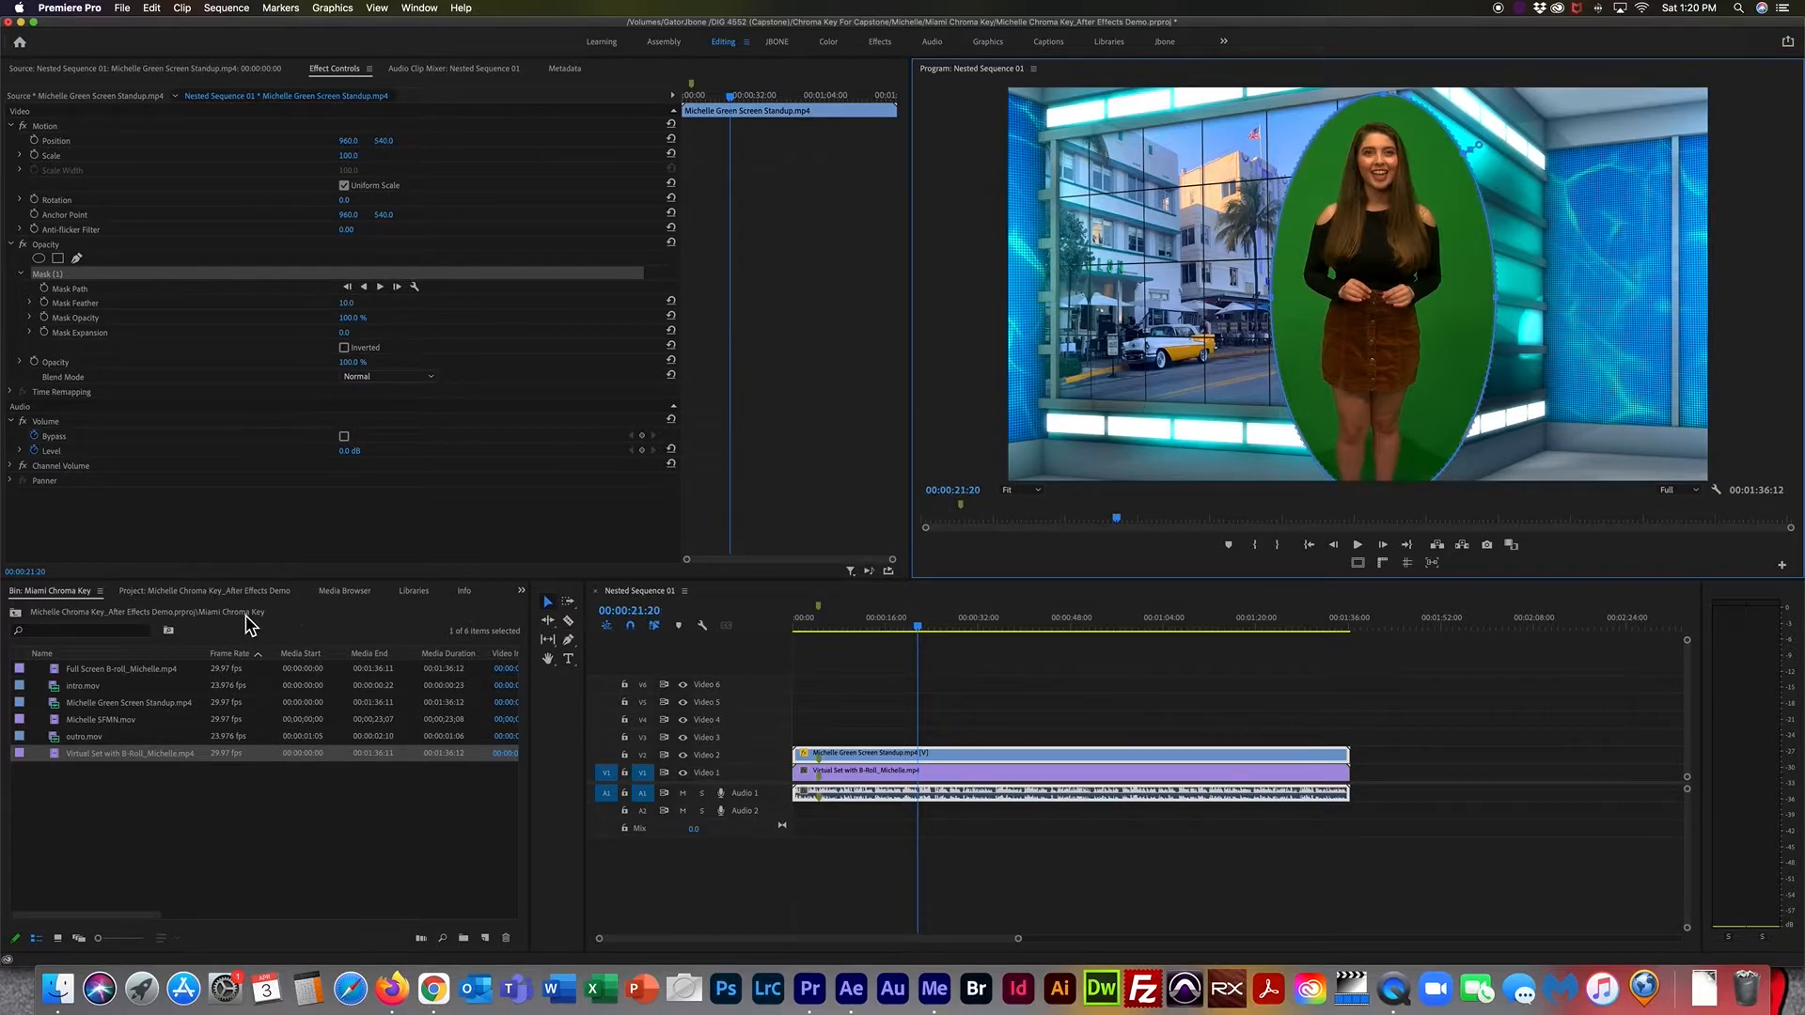
Find the Ultra Key video effect and apply it to the green-screen clip on Video 2.
click(522, 593)
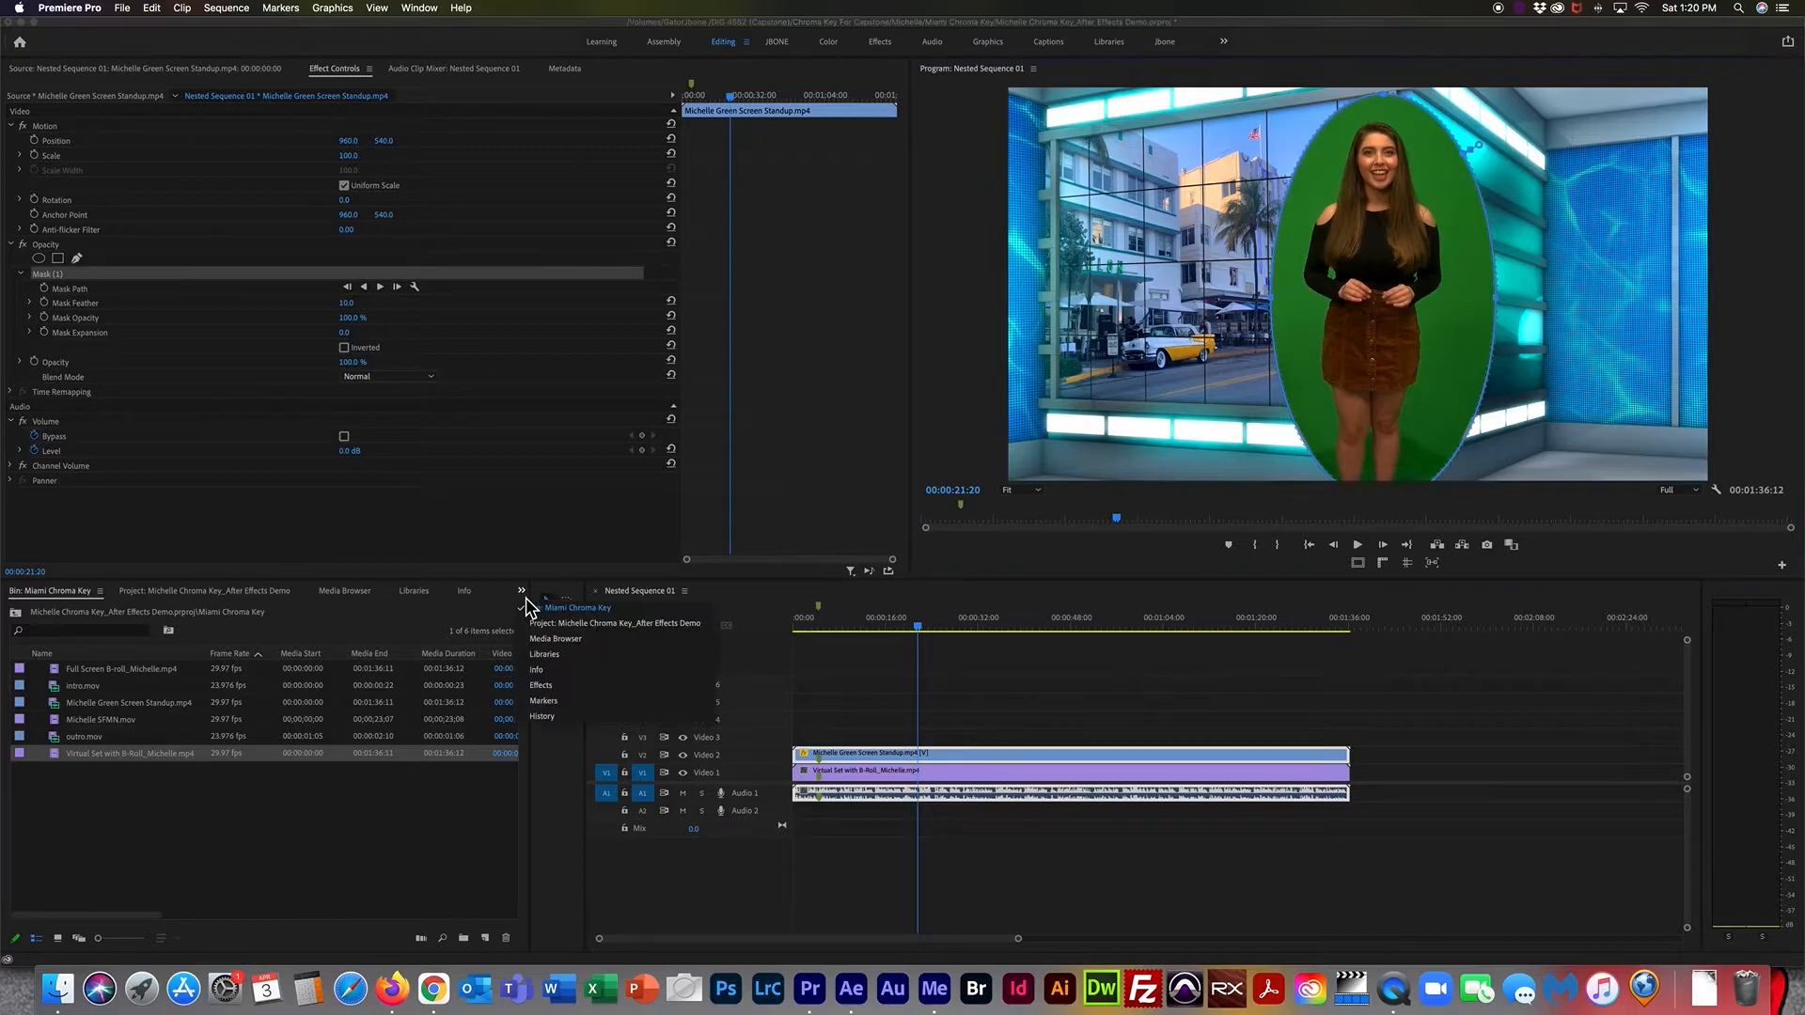
click(552, 692)
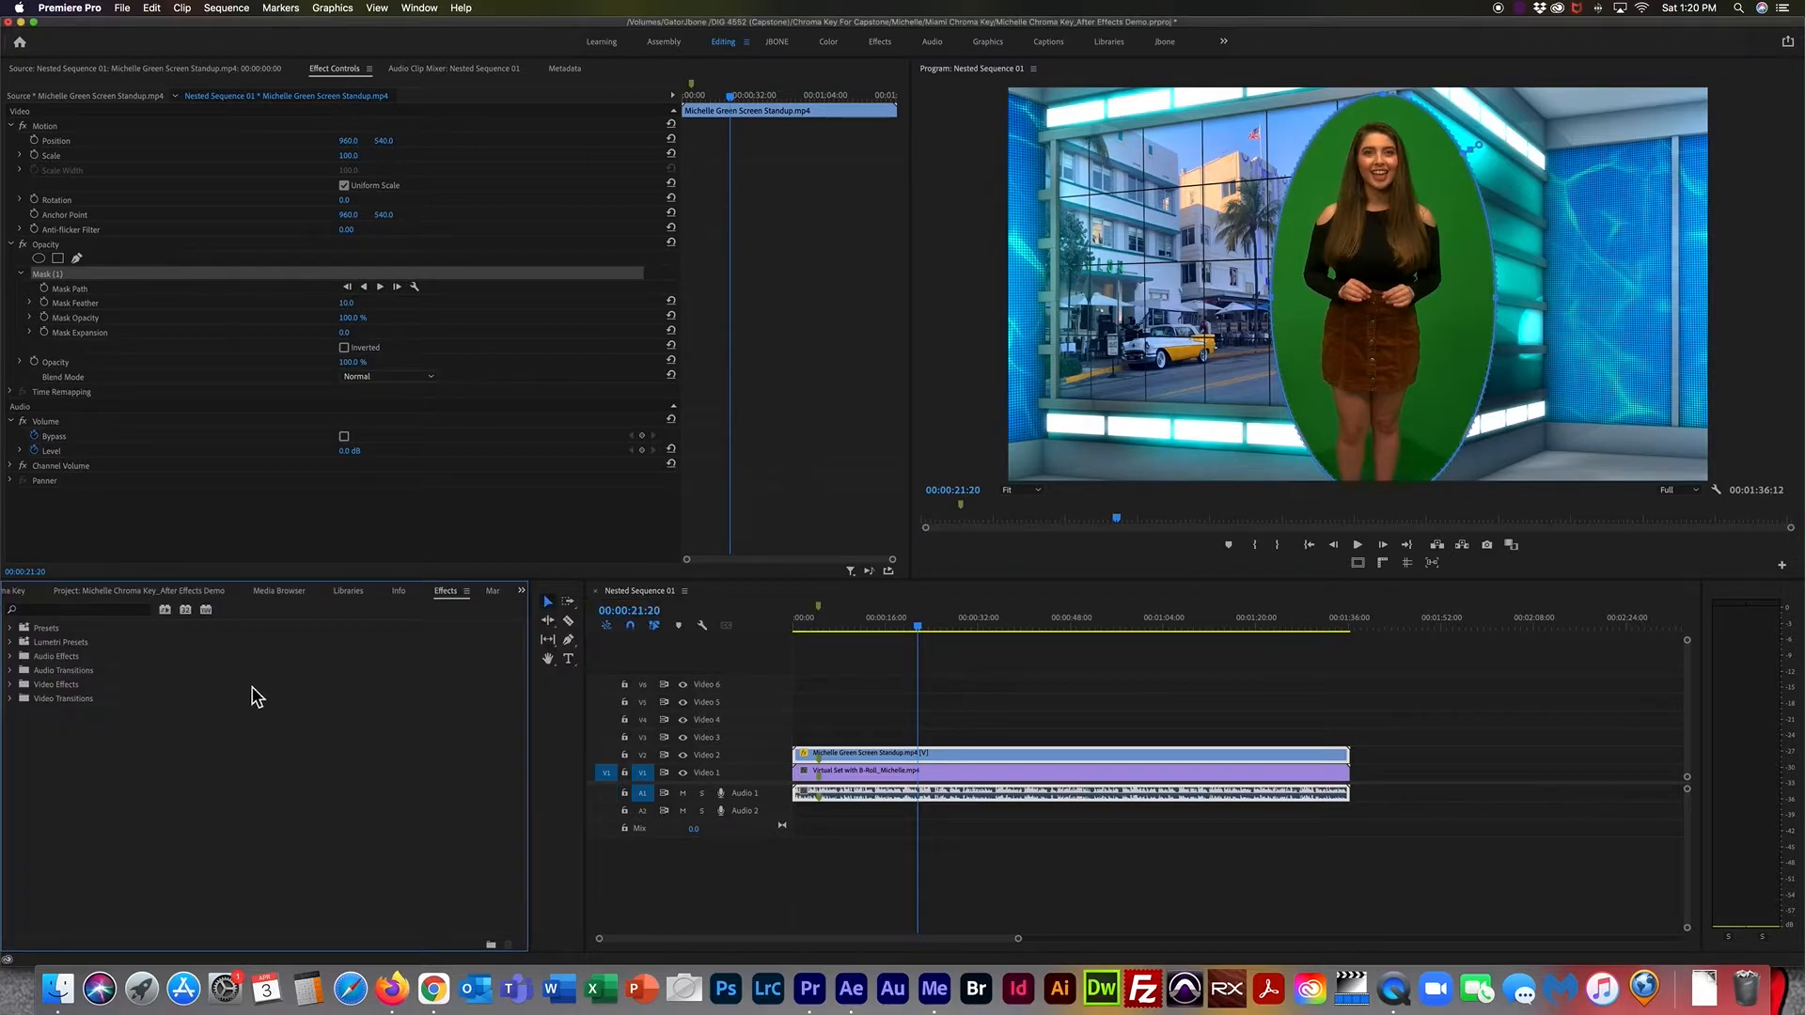
click(80, 612)
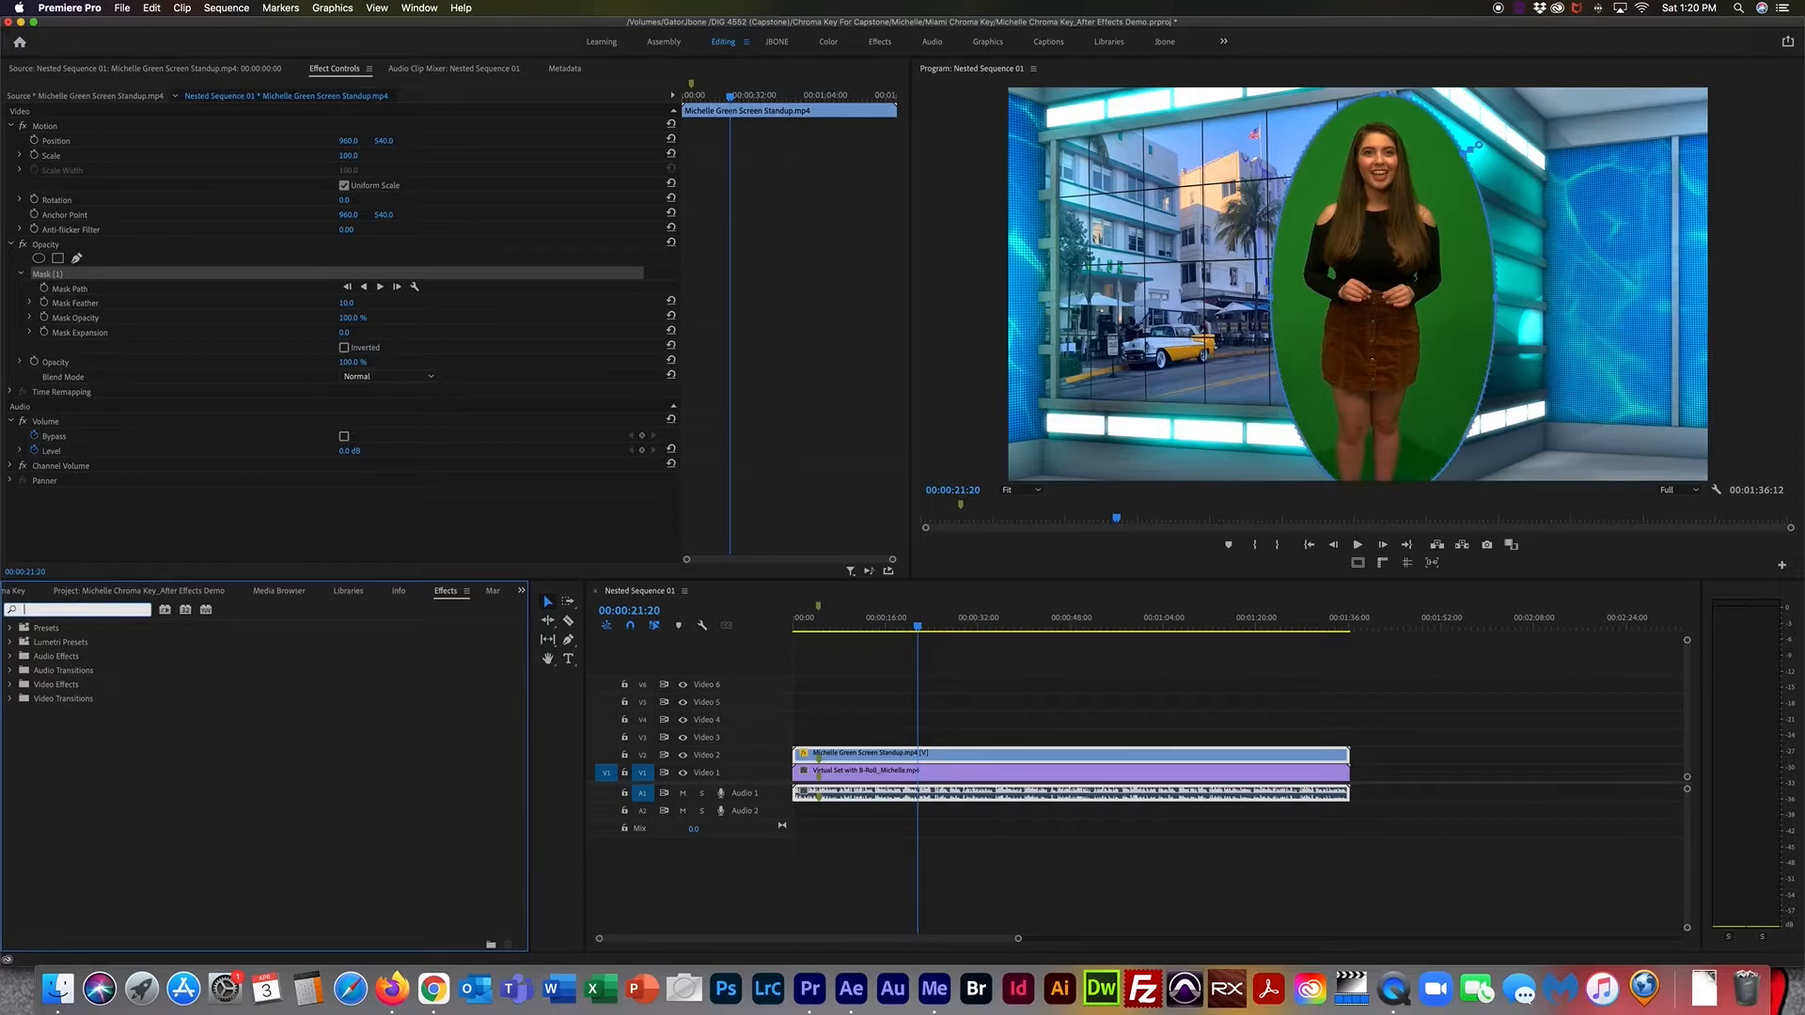
text(ultra)
click(42, 713)
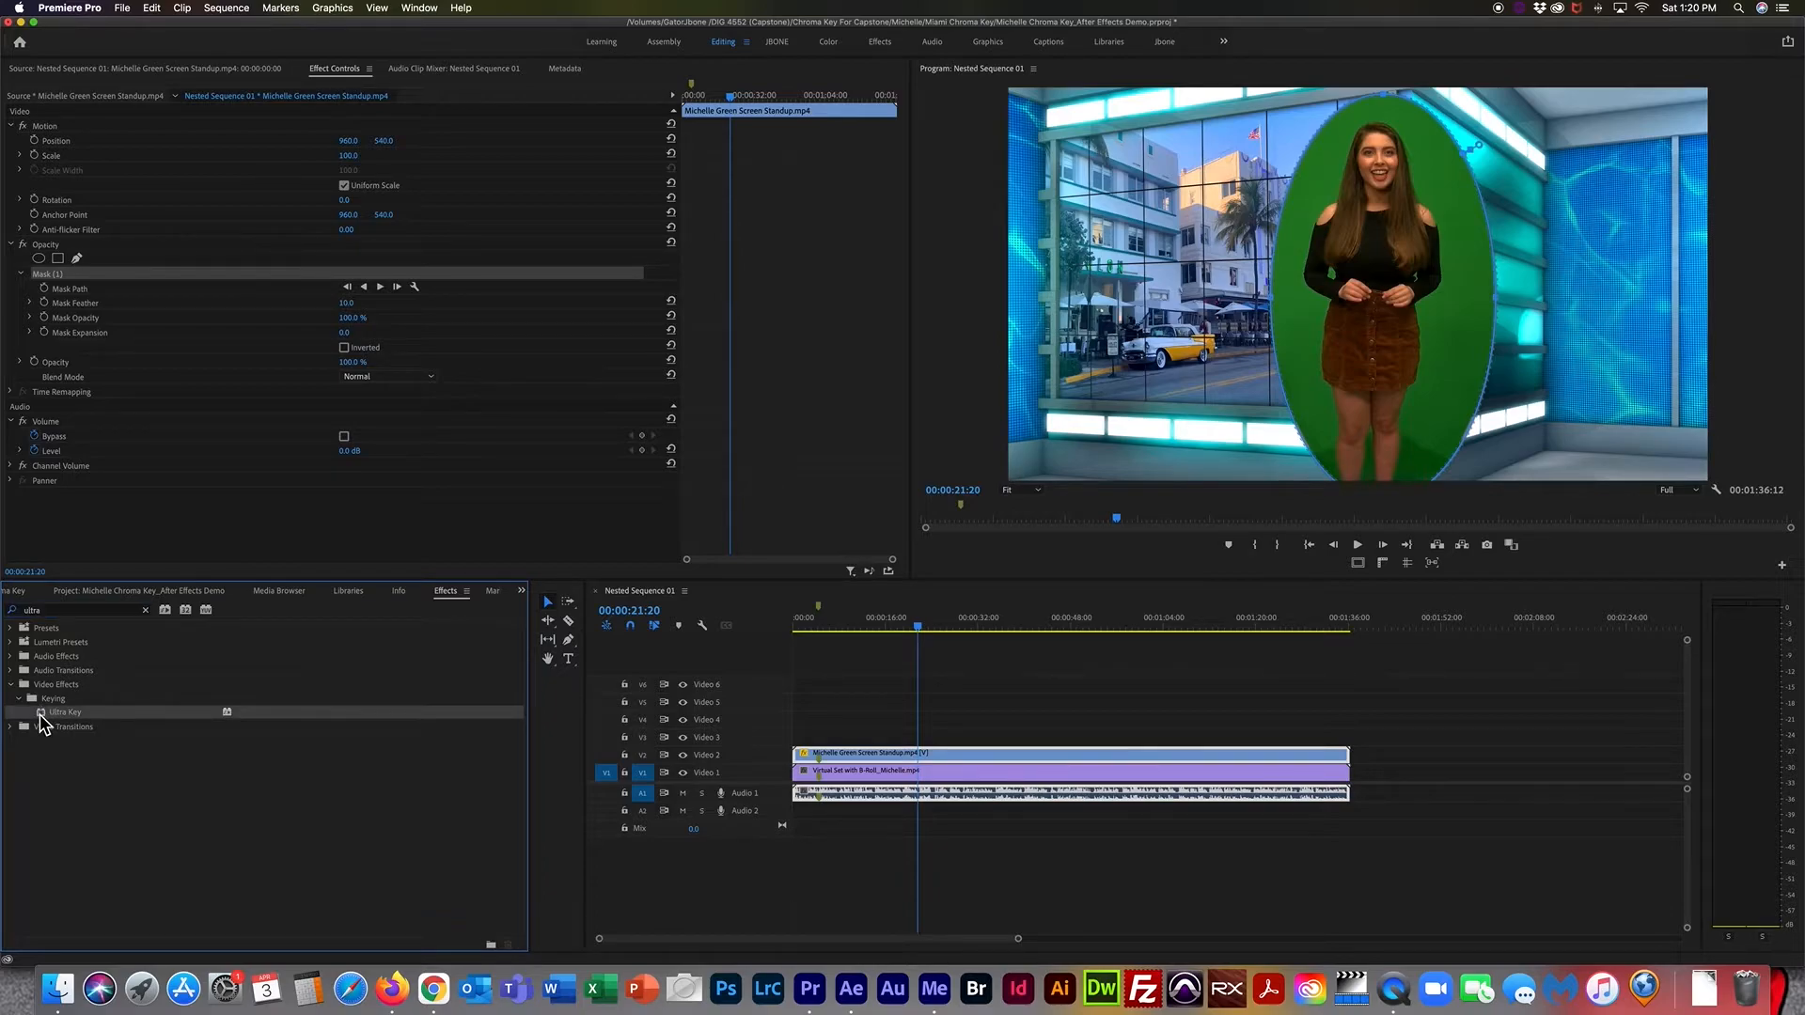
drag(41, 717, 837, 766)
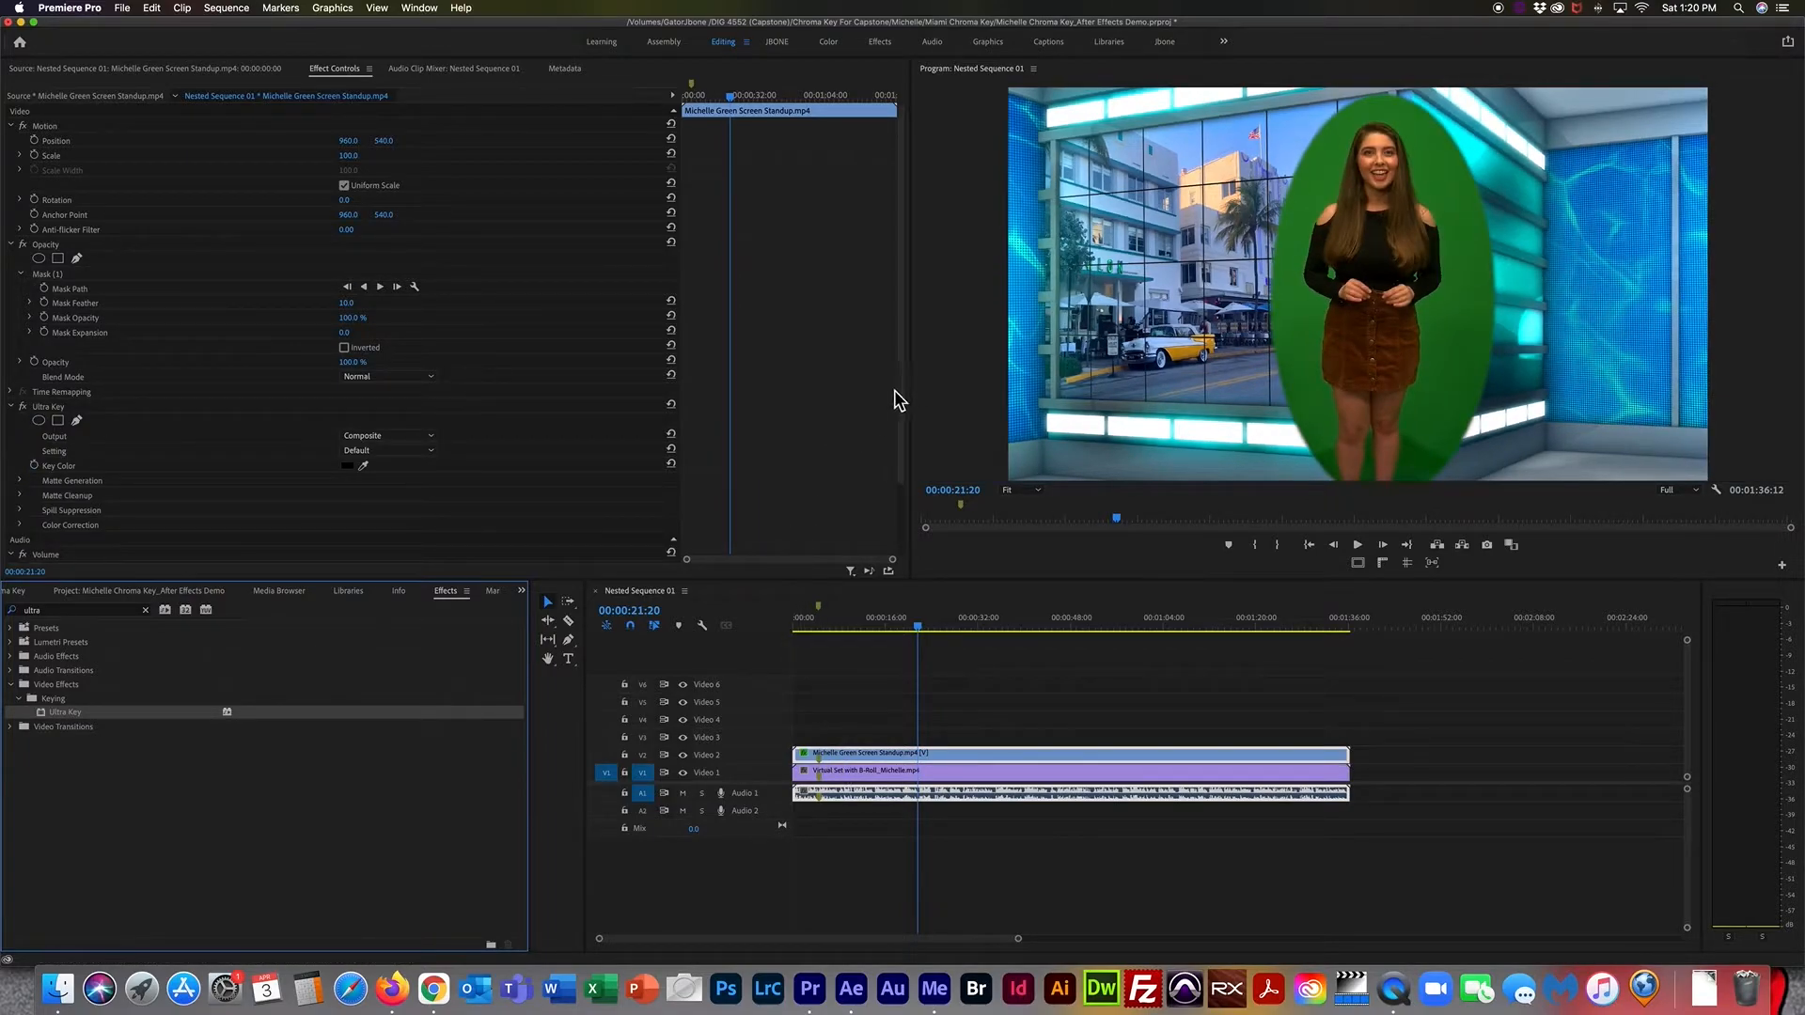
Sample the green backdrop beside the presenter's shoulder as the Ultra Key's Key Color.
drag(900, 393, 889, 453)
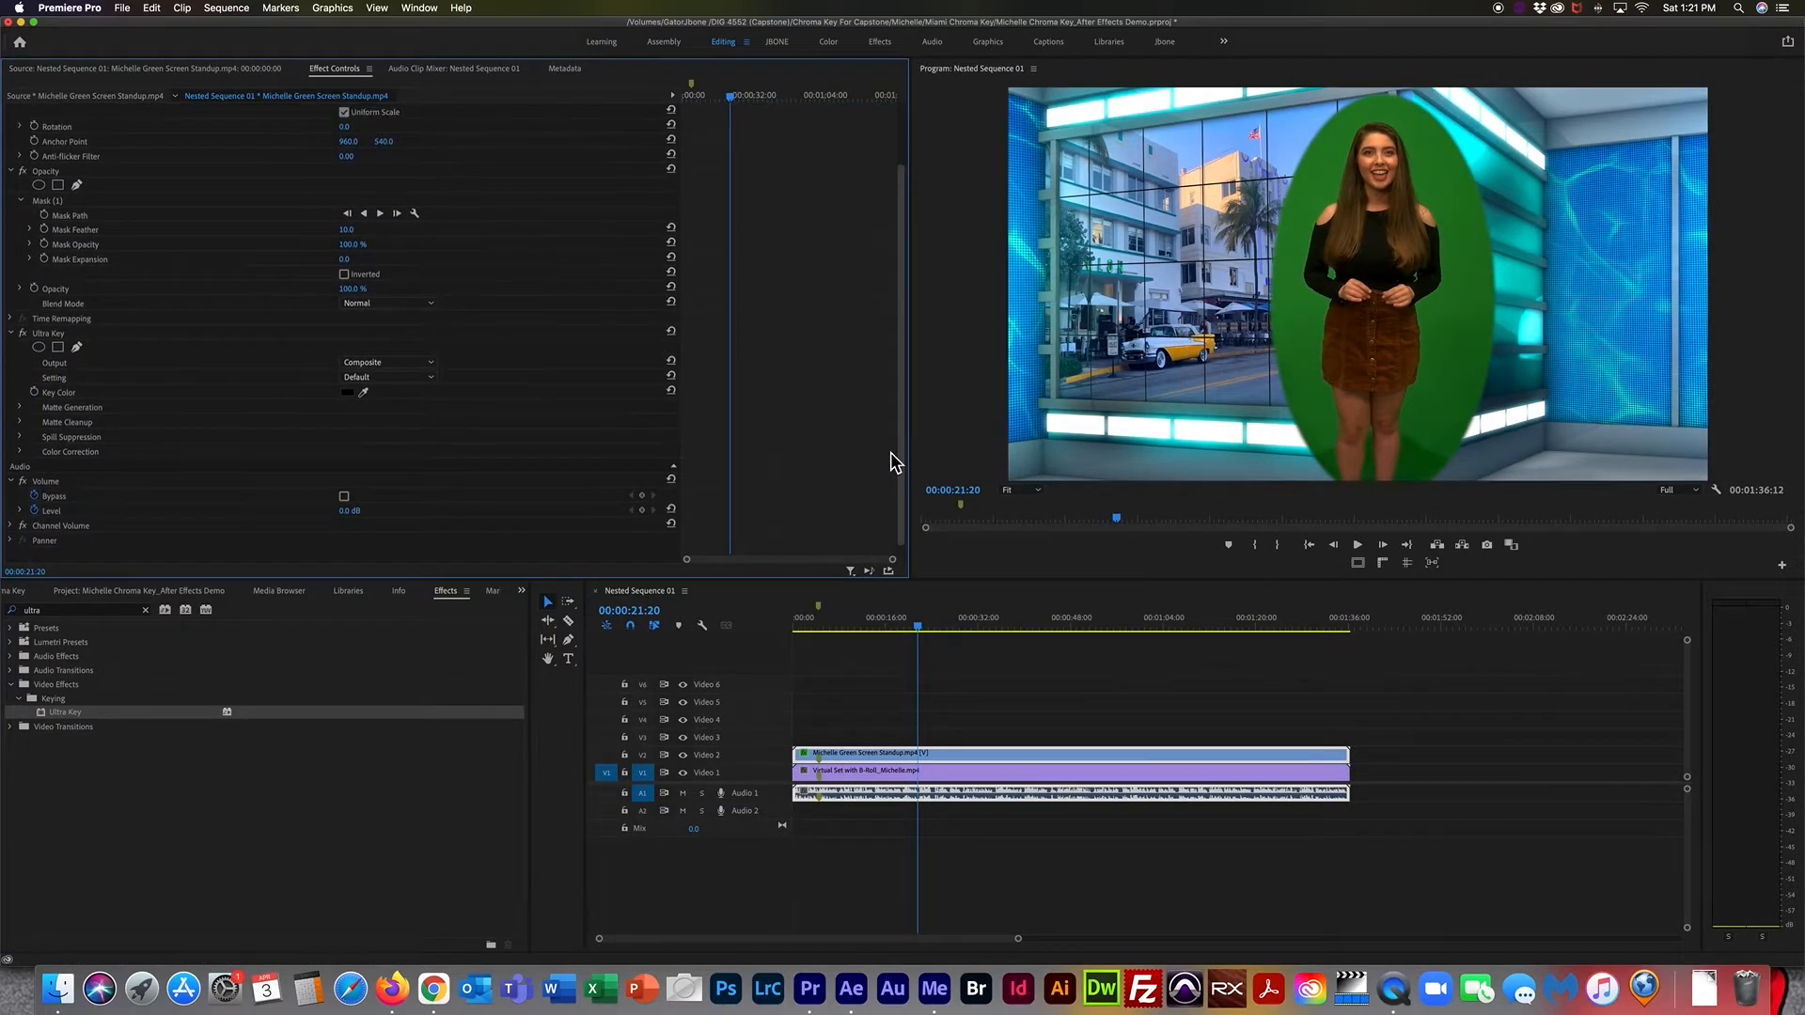
click(364, 394)
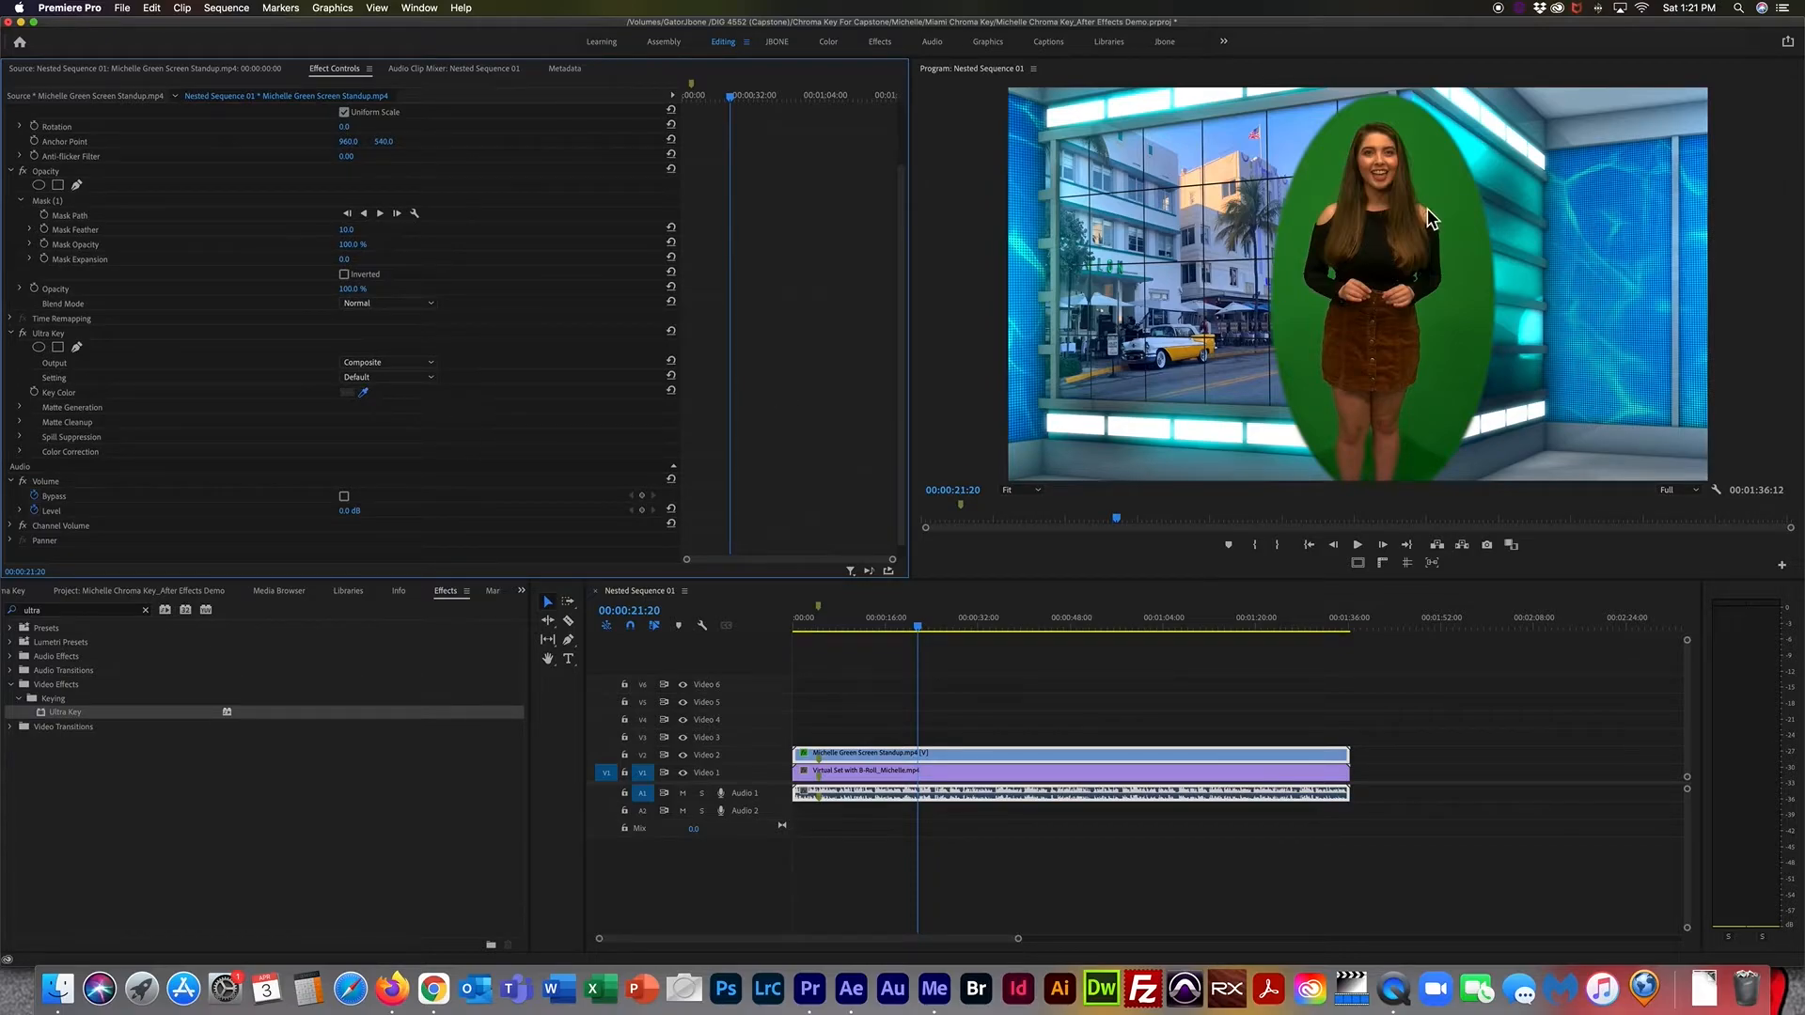
click(1426, 192)
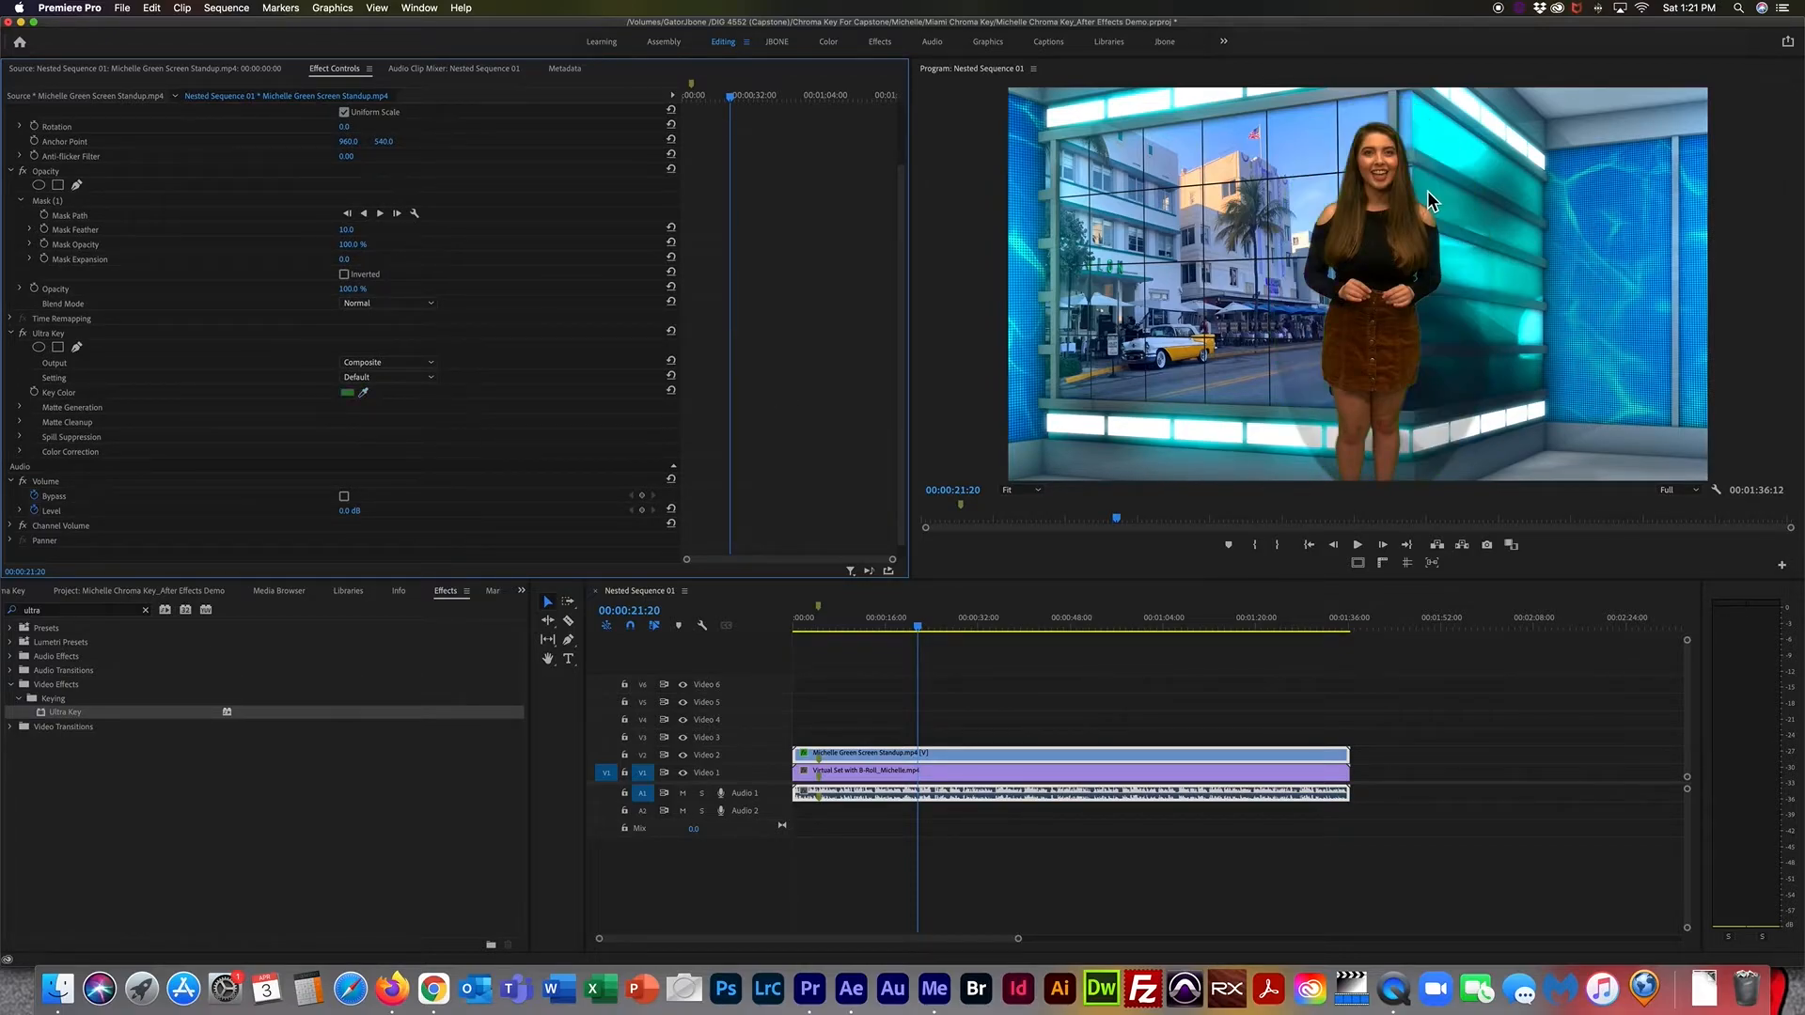
Show the Ultra Key's Alpha Channel output and clean up the matte by raising Pedestal to 99 in Matte Generation.
click(388, 365)
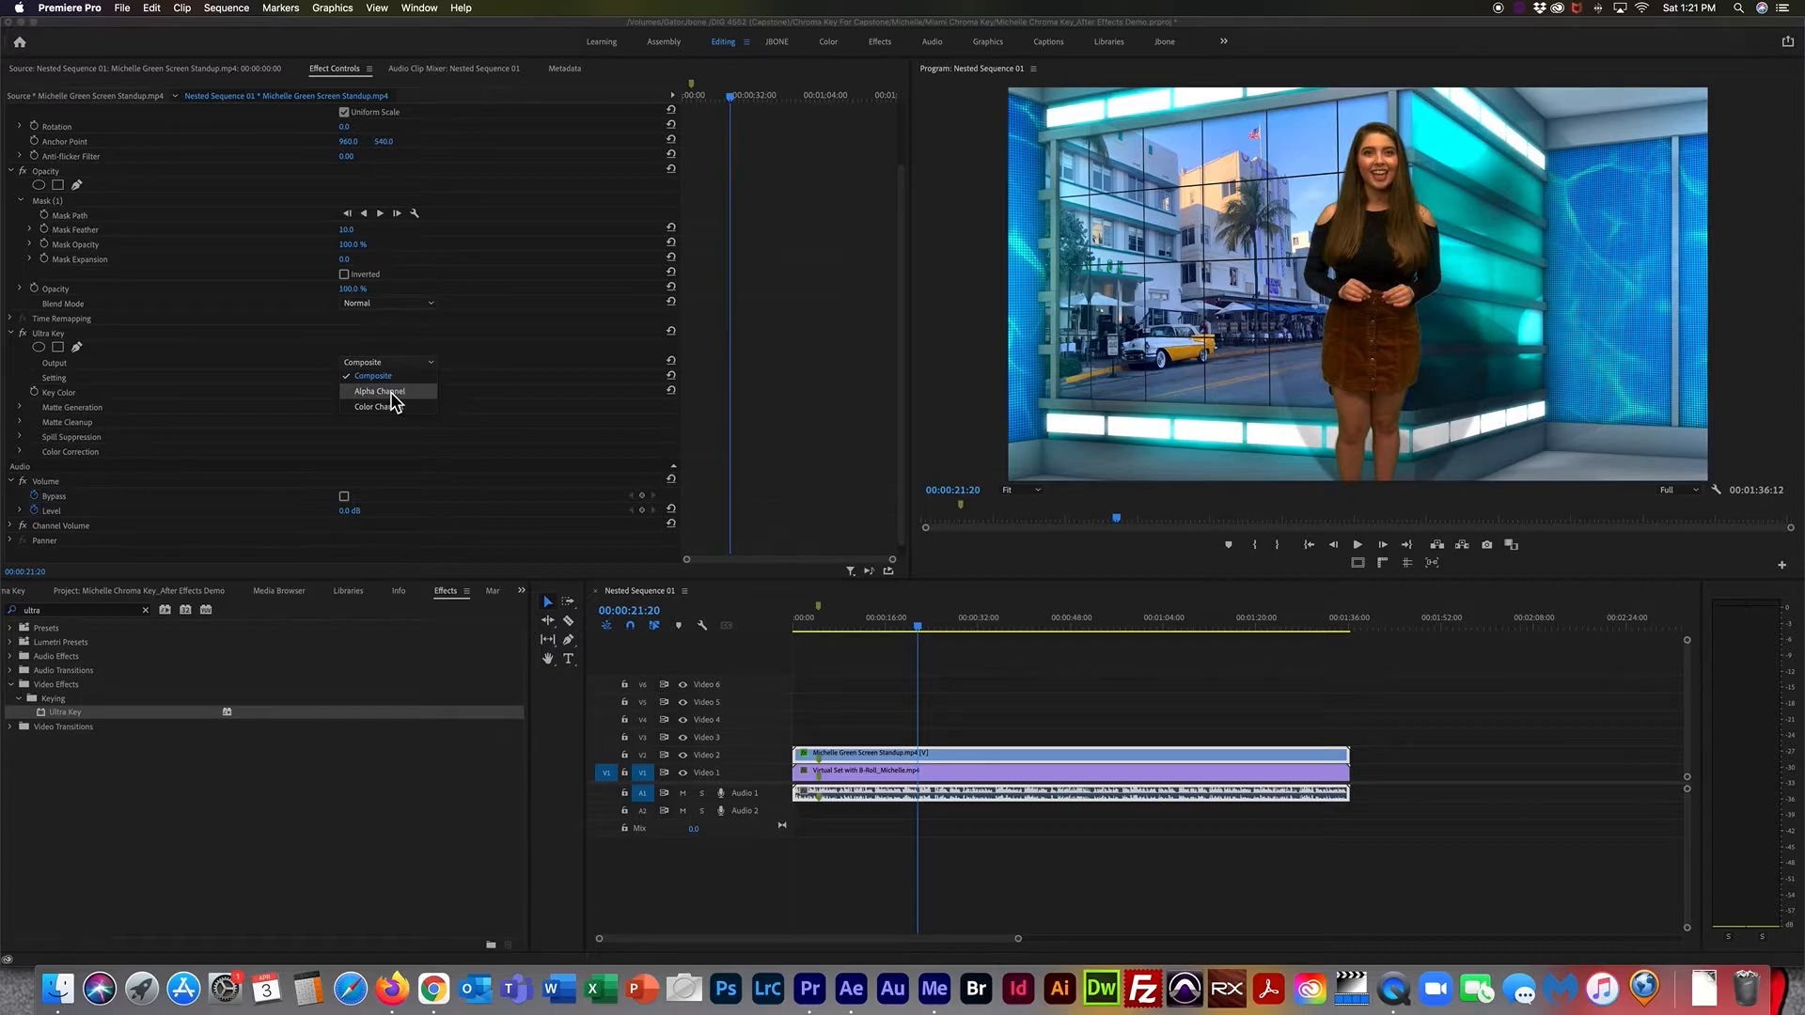
click(395, 391)
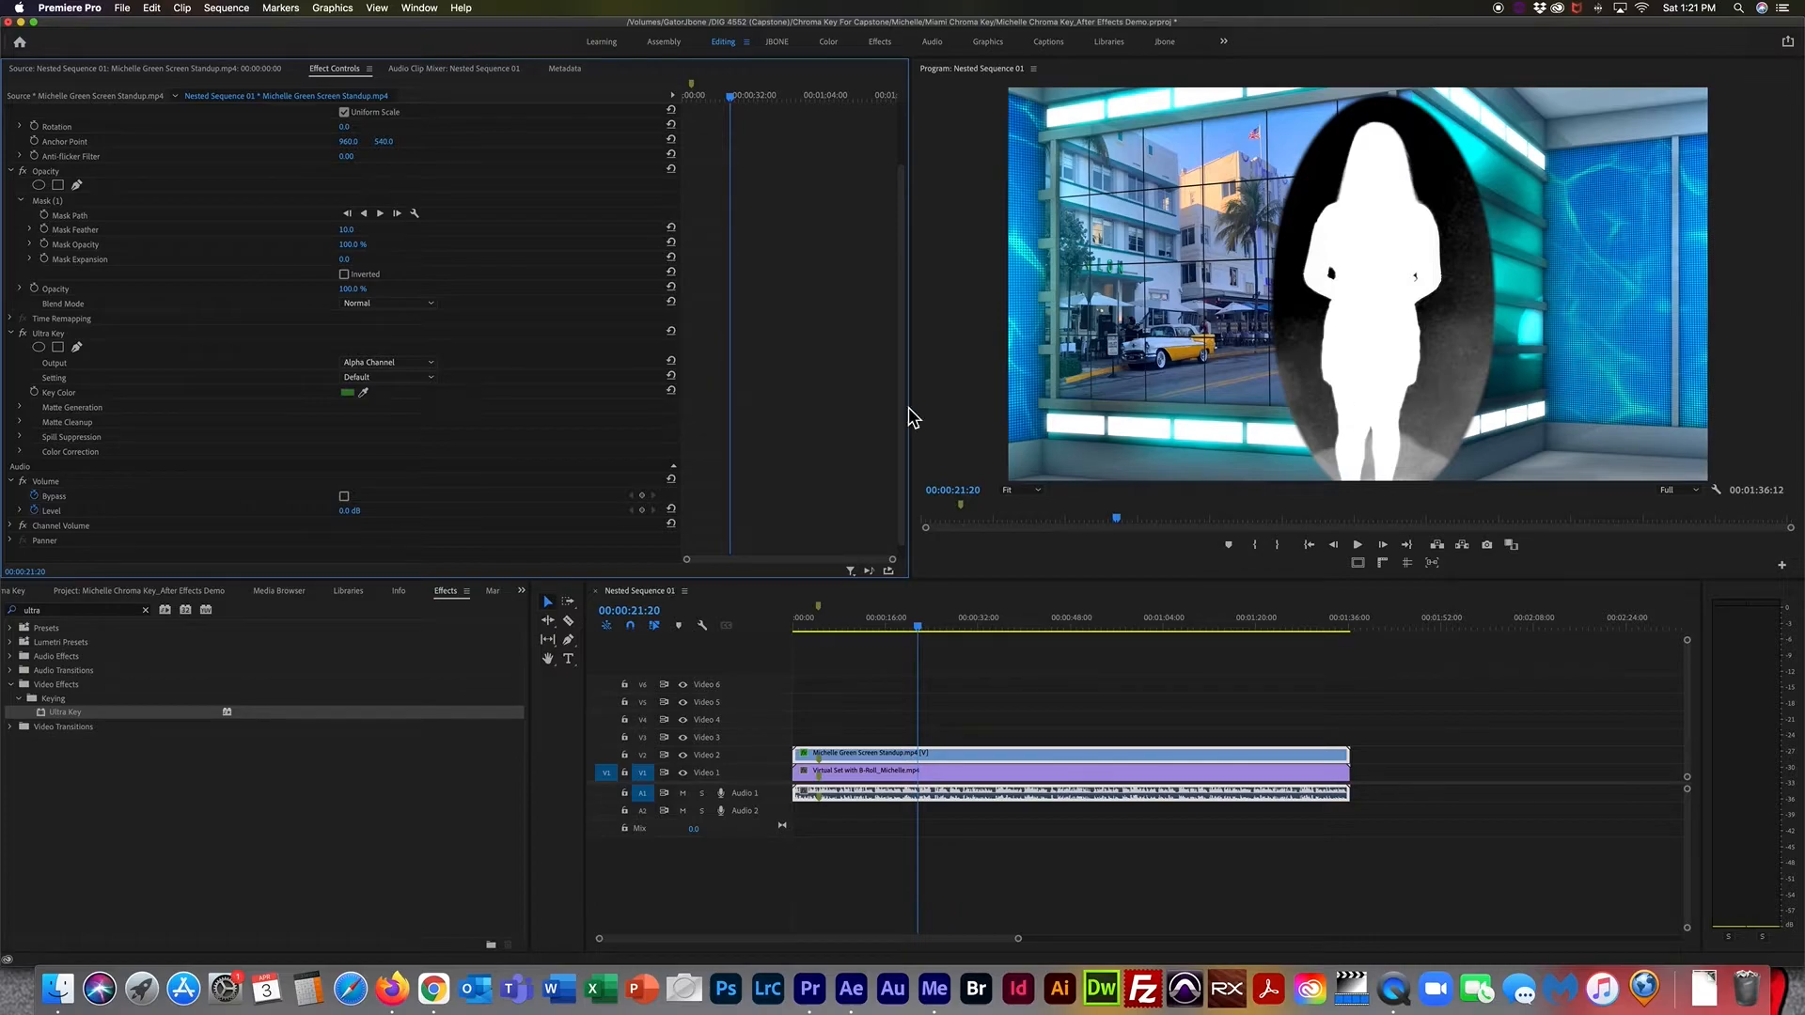
click(21, 409)
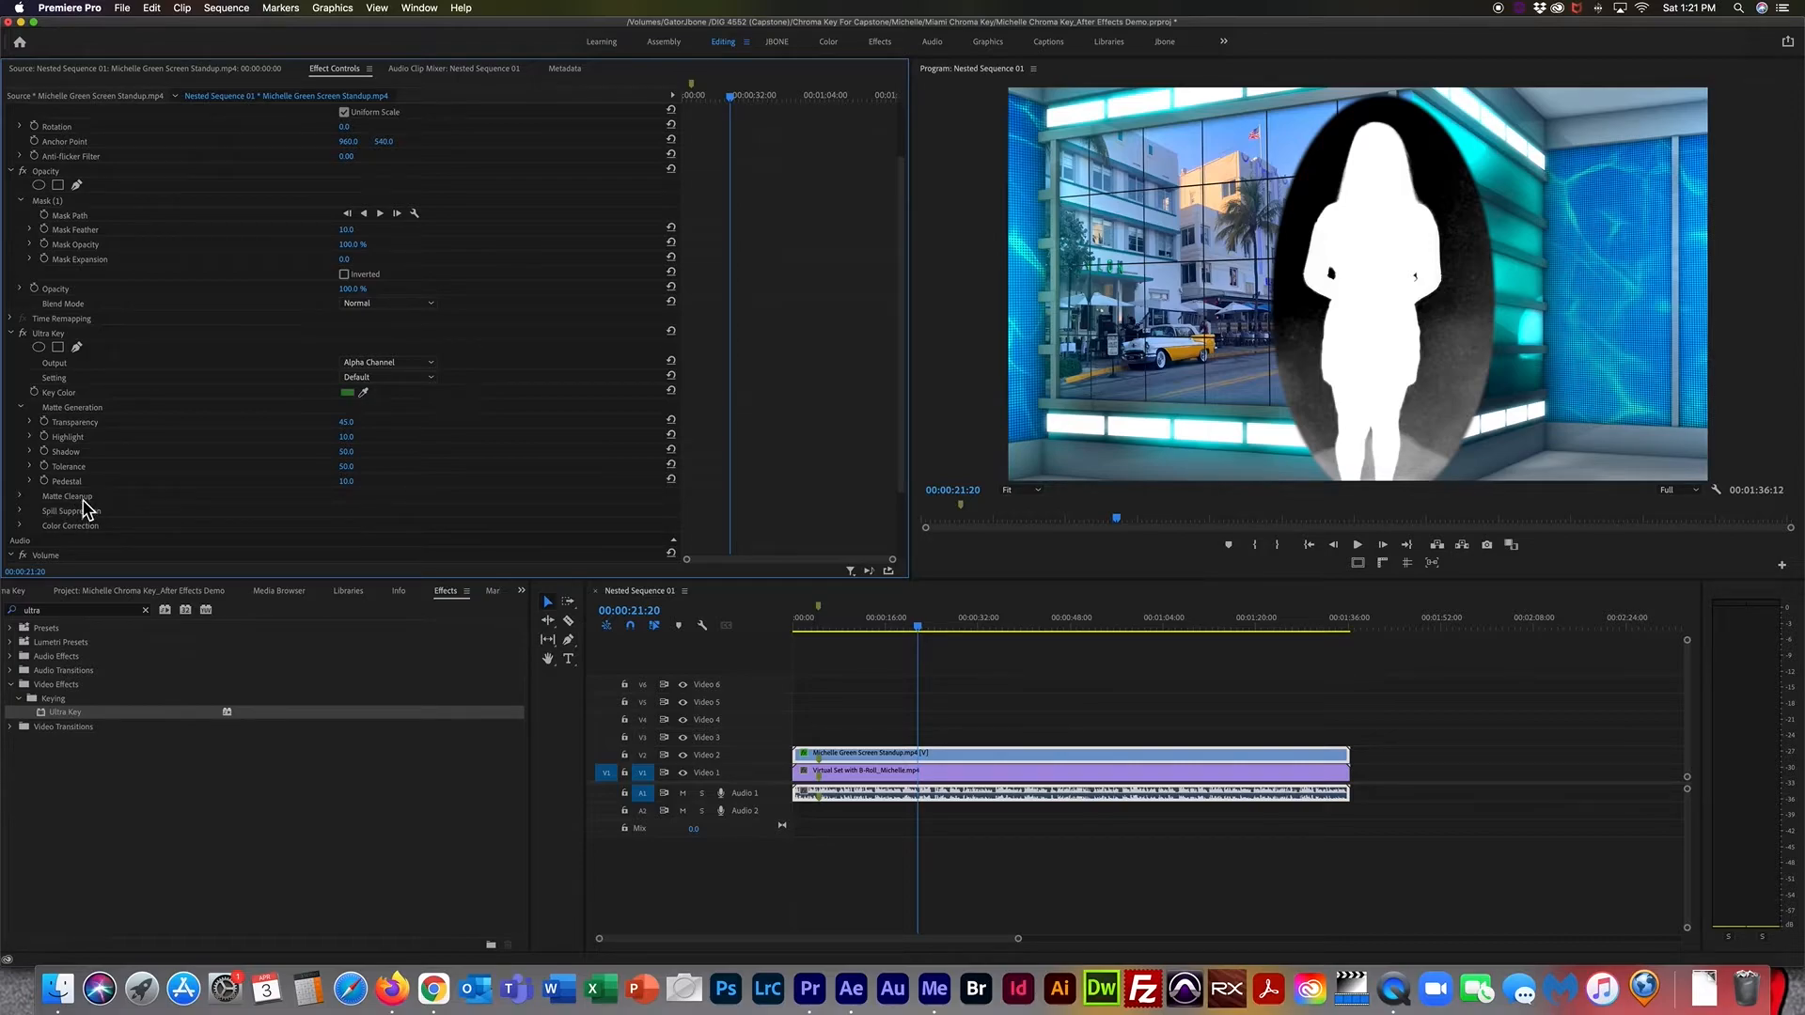
click(346, 483)
text(100)
key(Return)
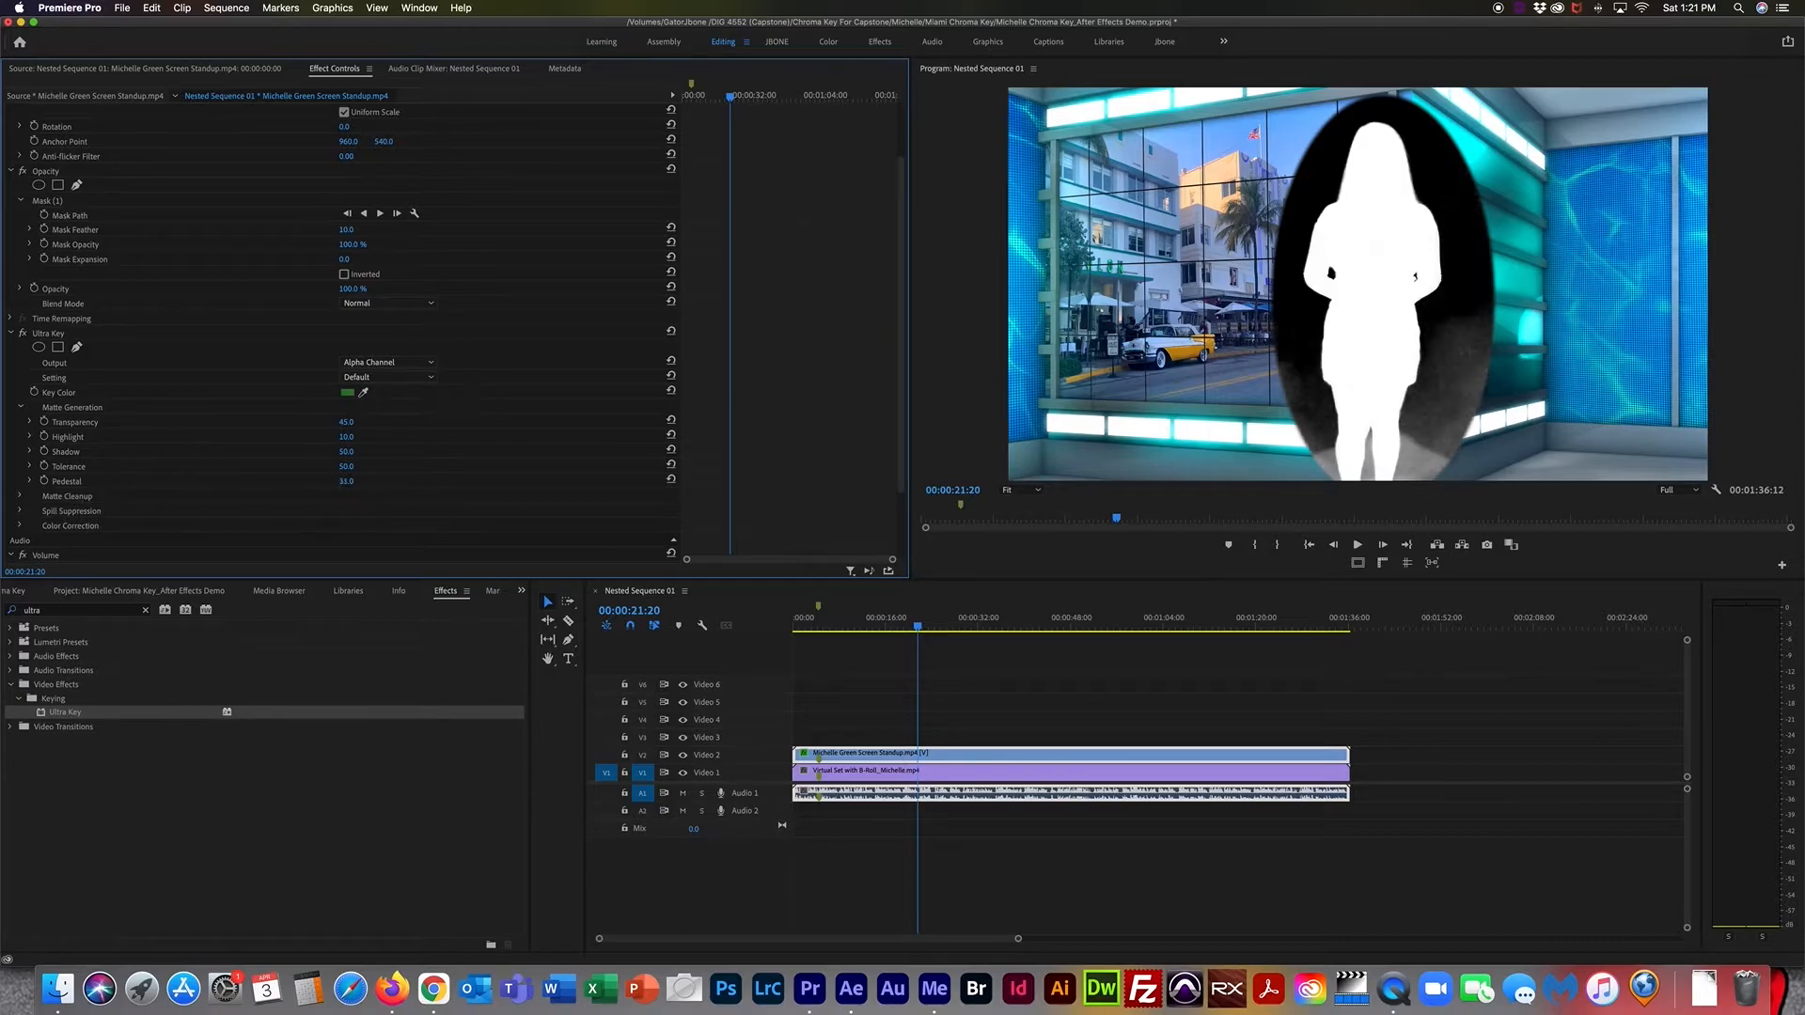
drag(359, 481, 357, 481)
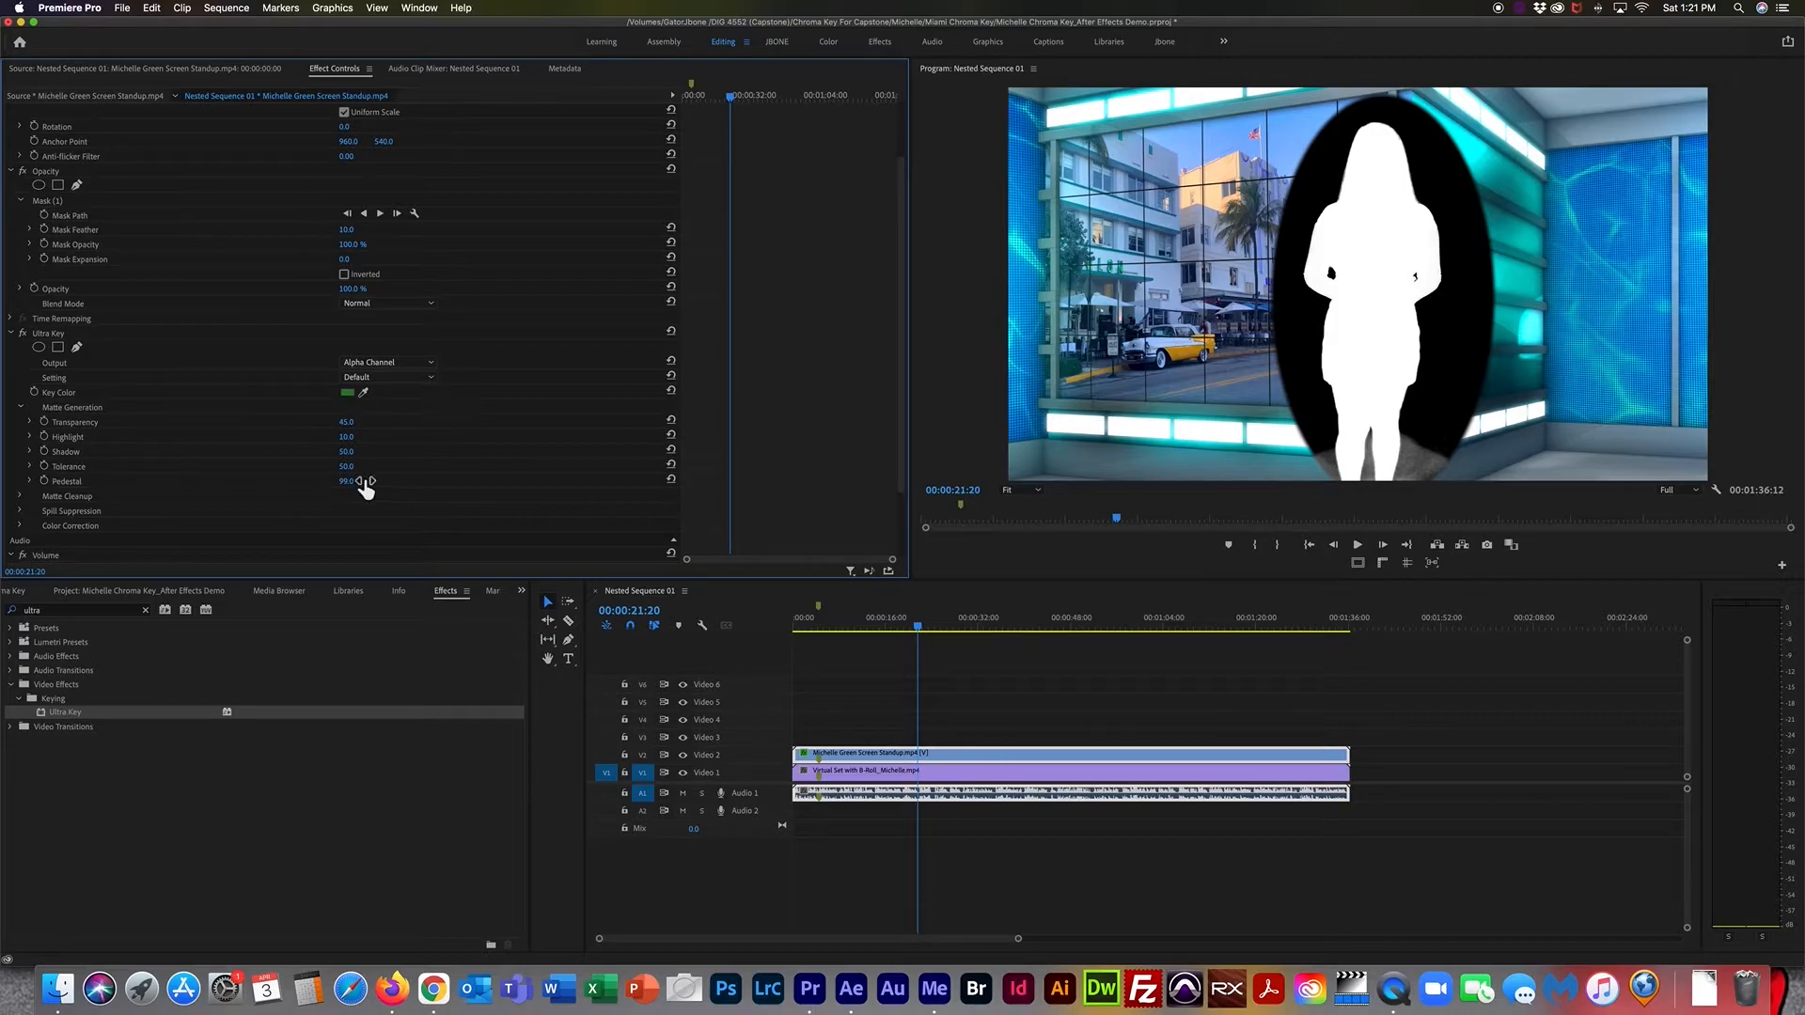
Return the Ultra Key output to Composite and check the keyed presenter in an enlarged program view.
click(384, 365)
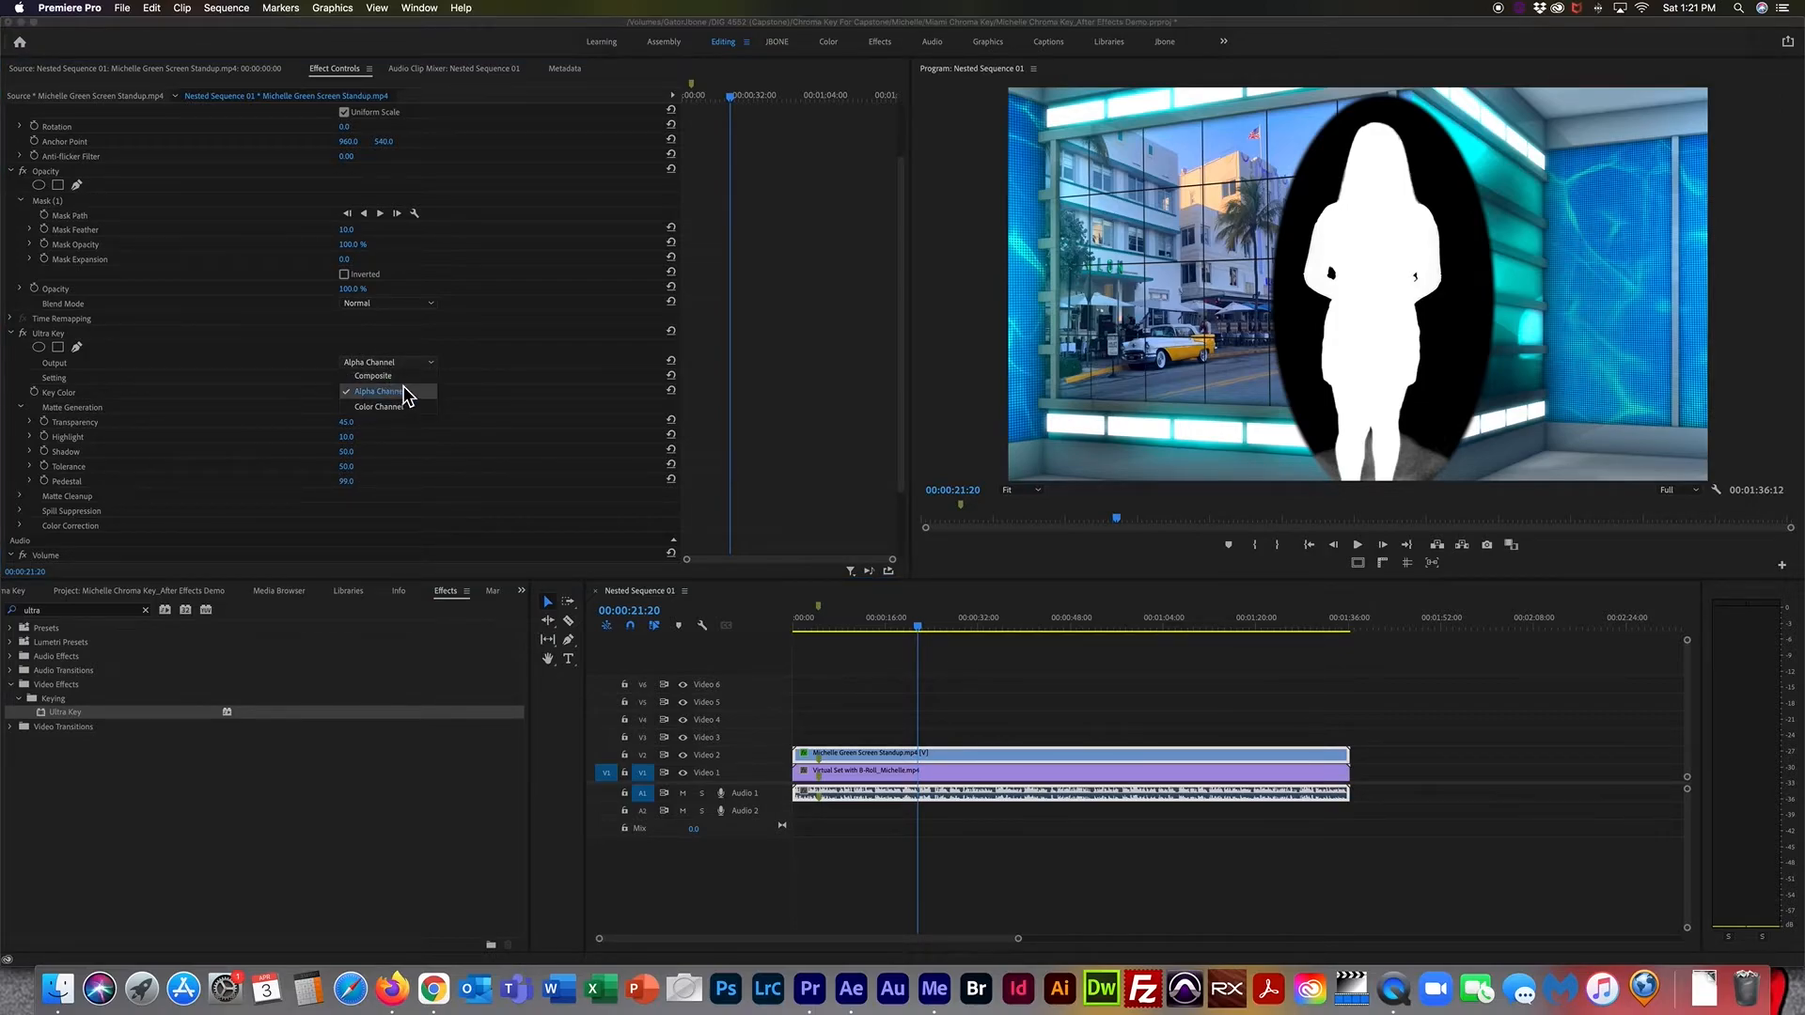
click(402, 380)
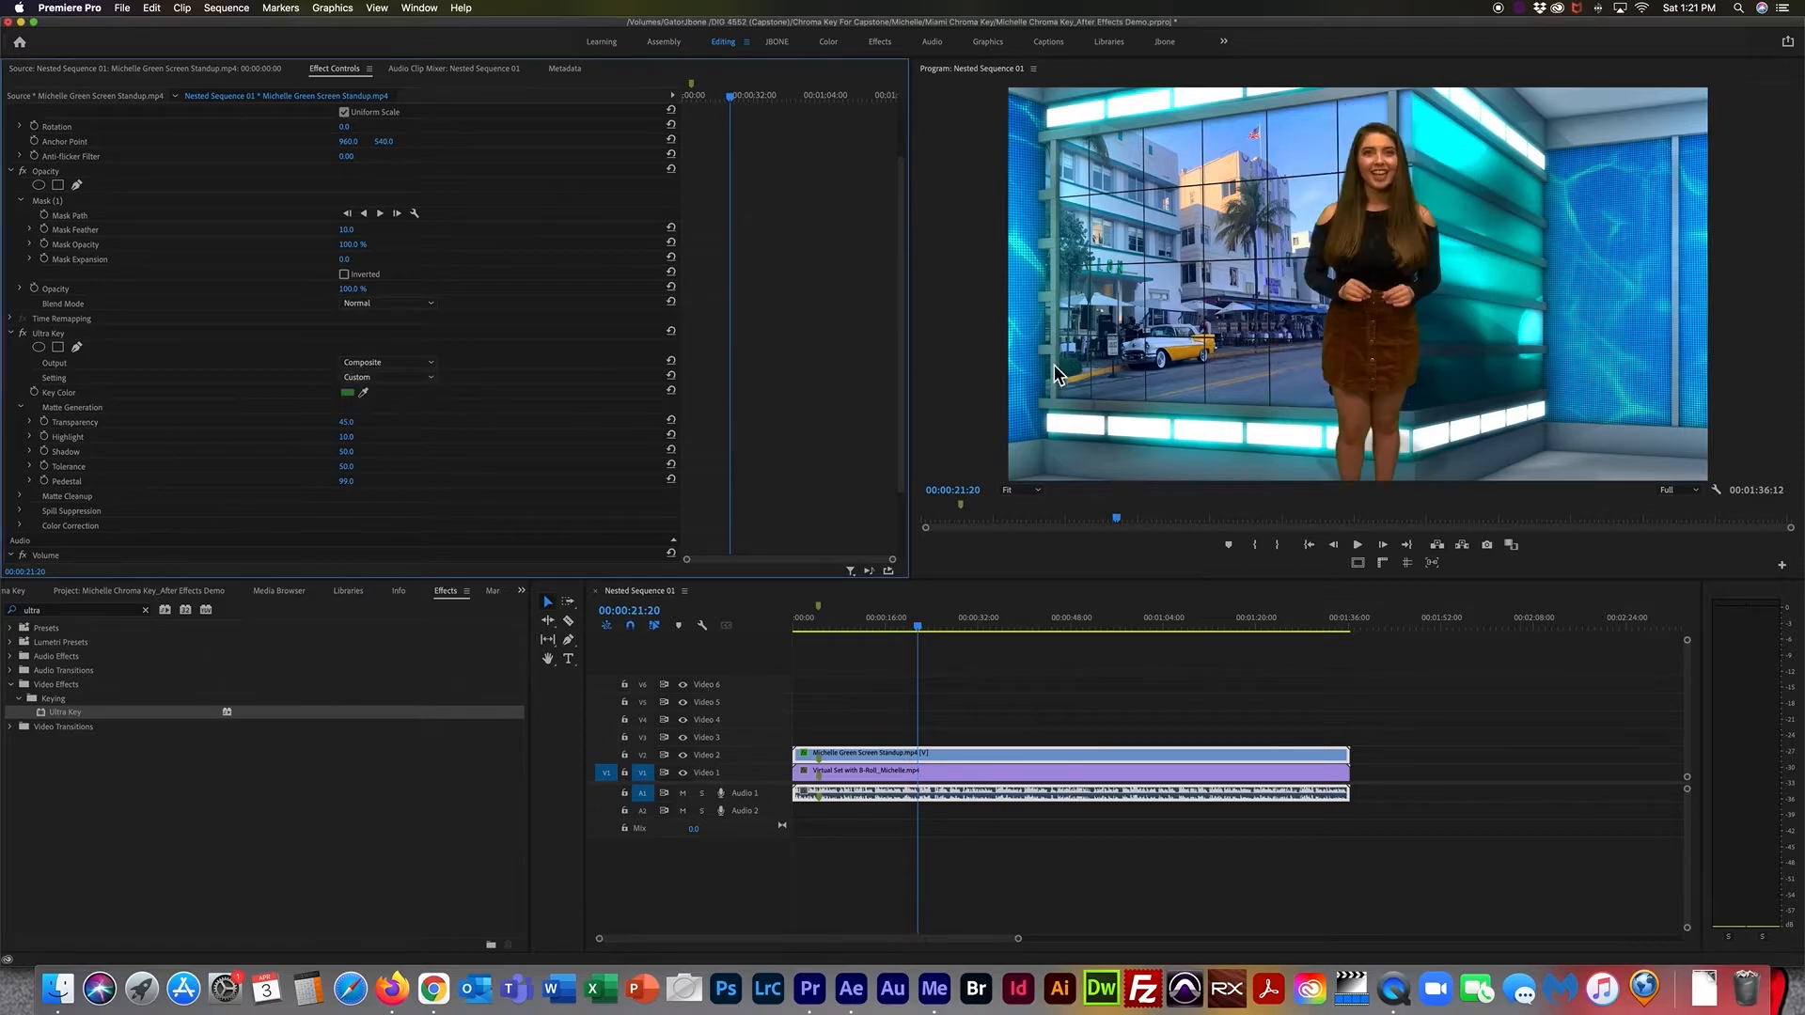
key(grave)
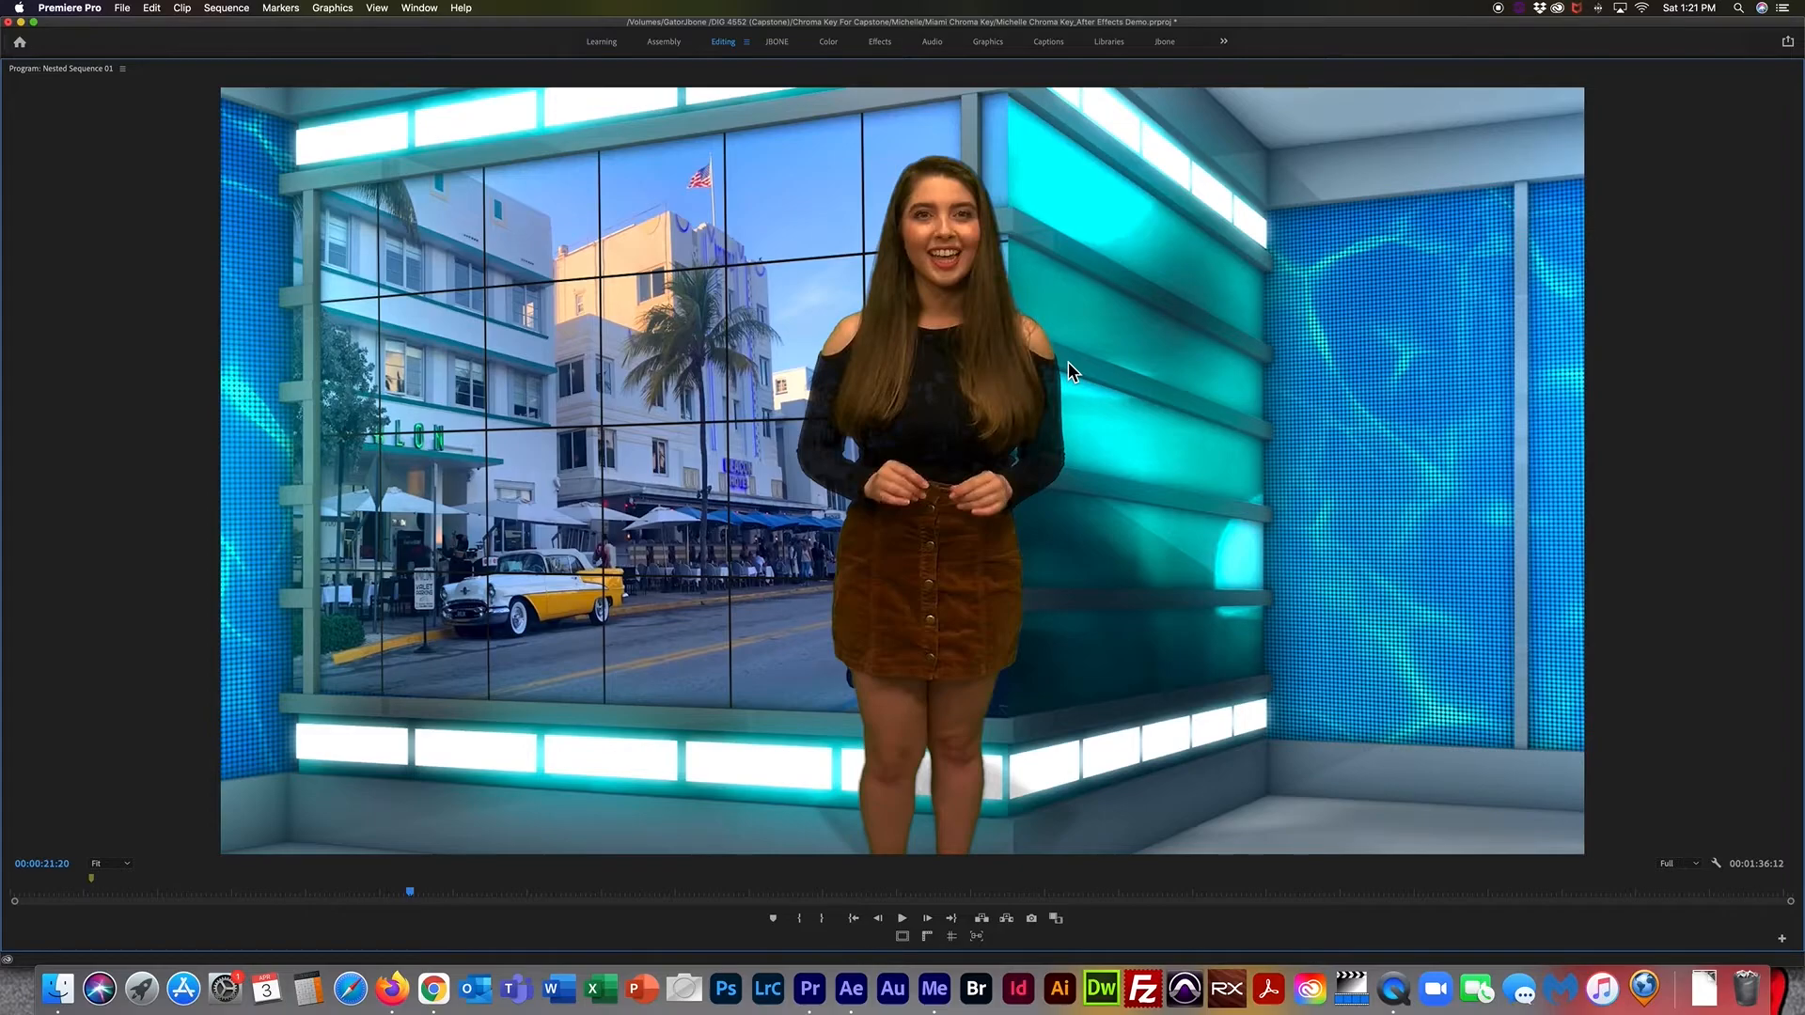
key(grave)
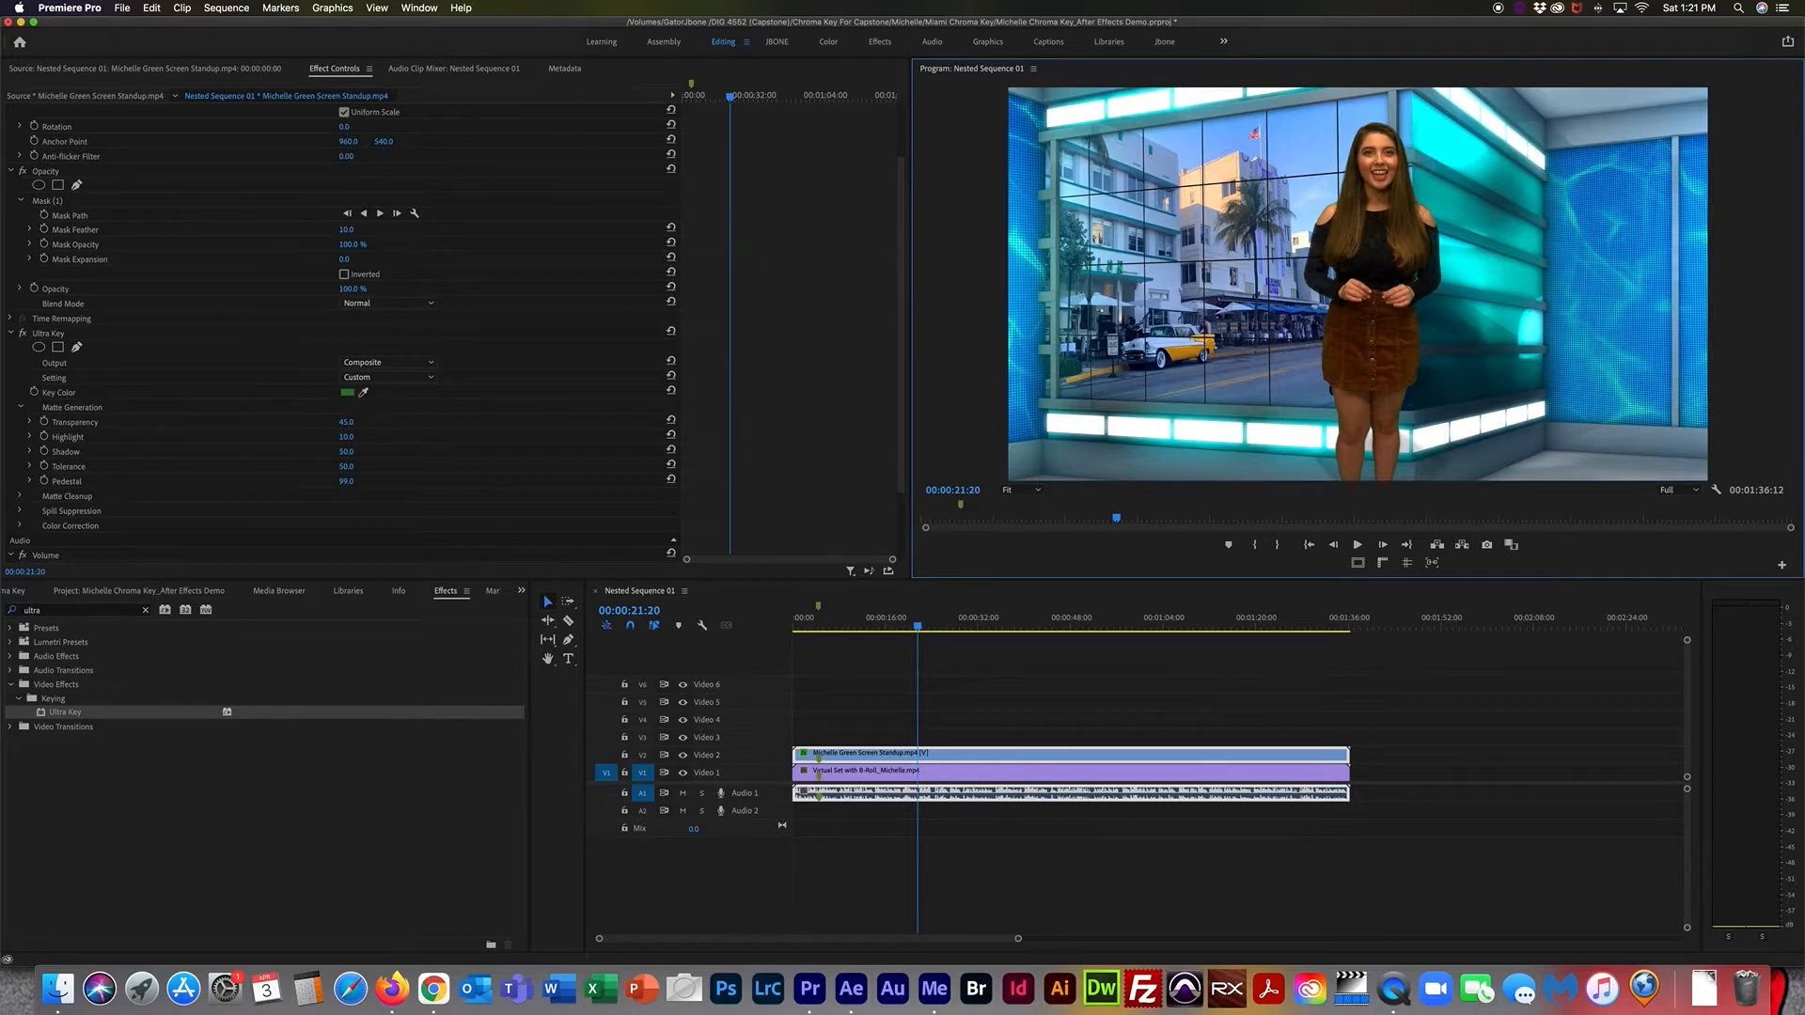
Shift the presenter right by setting the clip's horizontal Anchor Point to 450, and brighten her by pulling the Lumetri RGB curve's white point inward.
drag(349, 141, 40, 141)
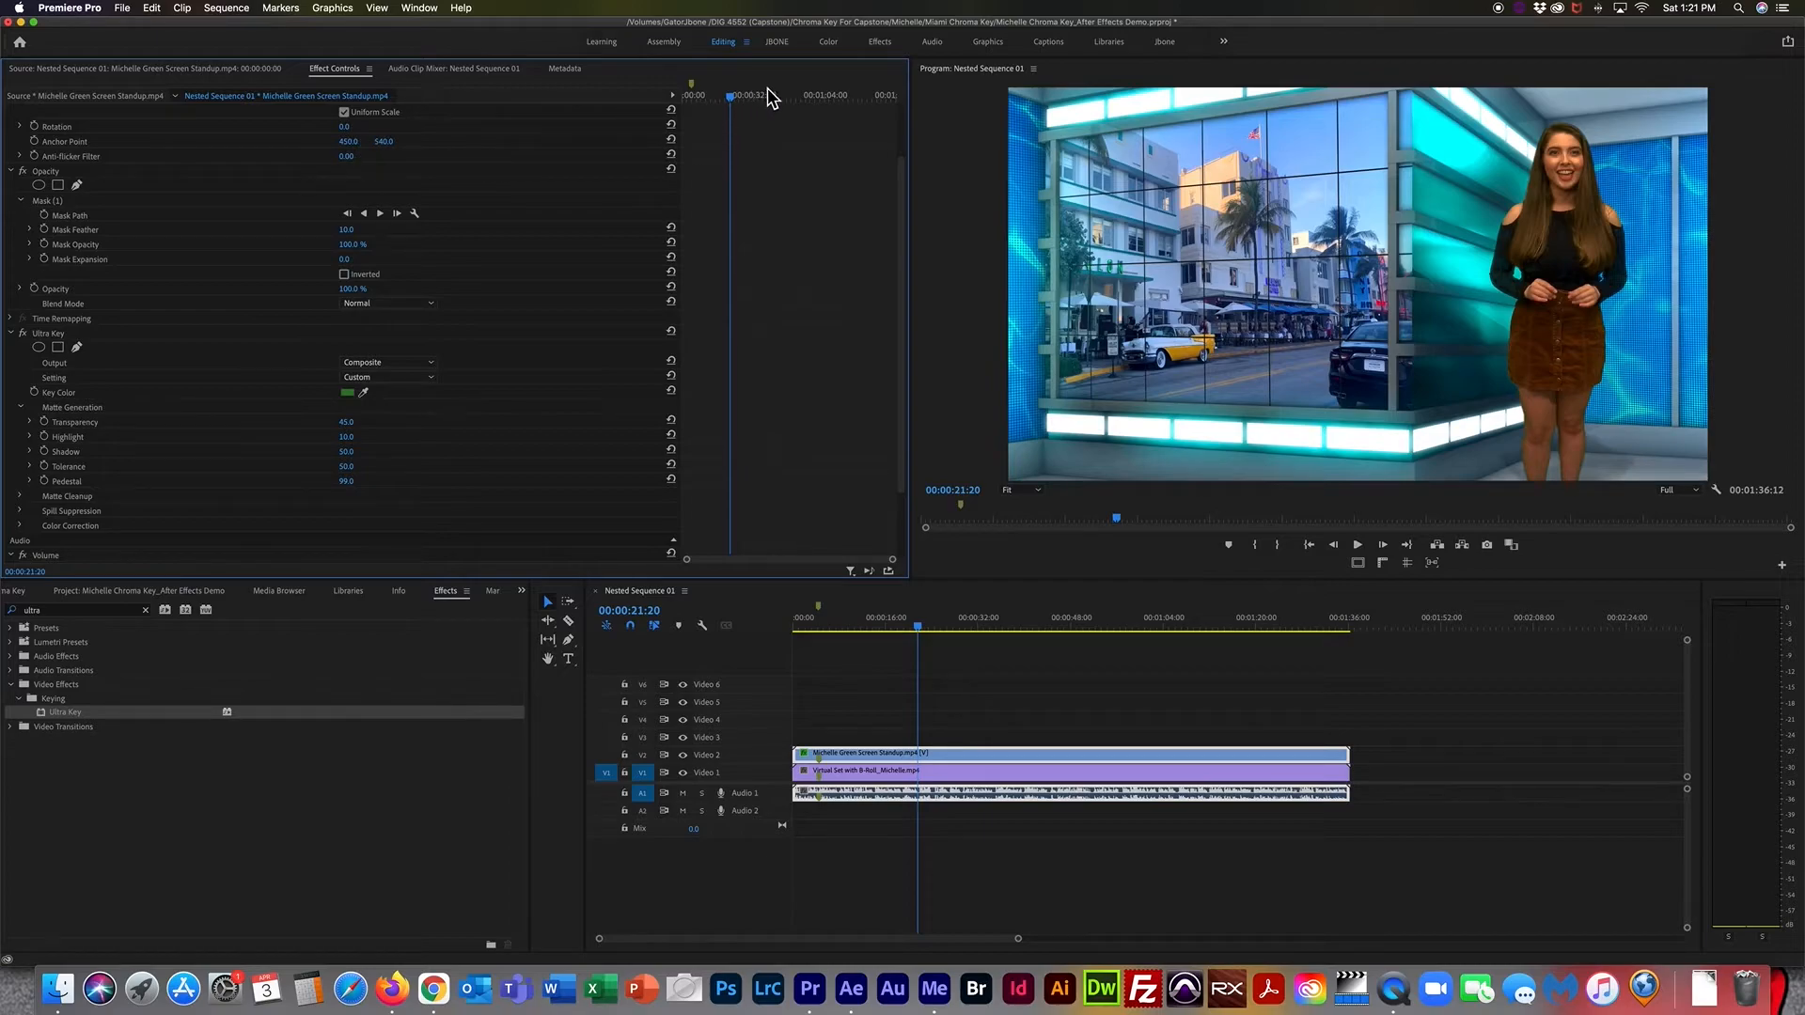
click(831, 44)
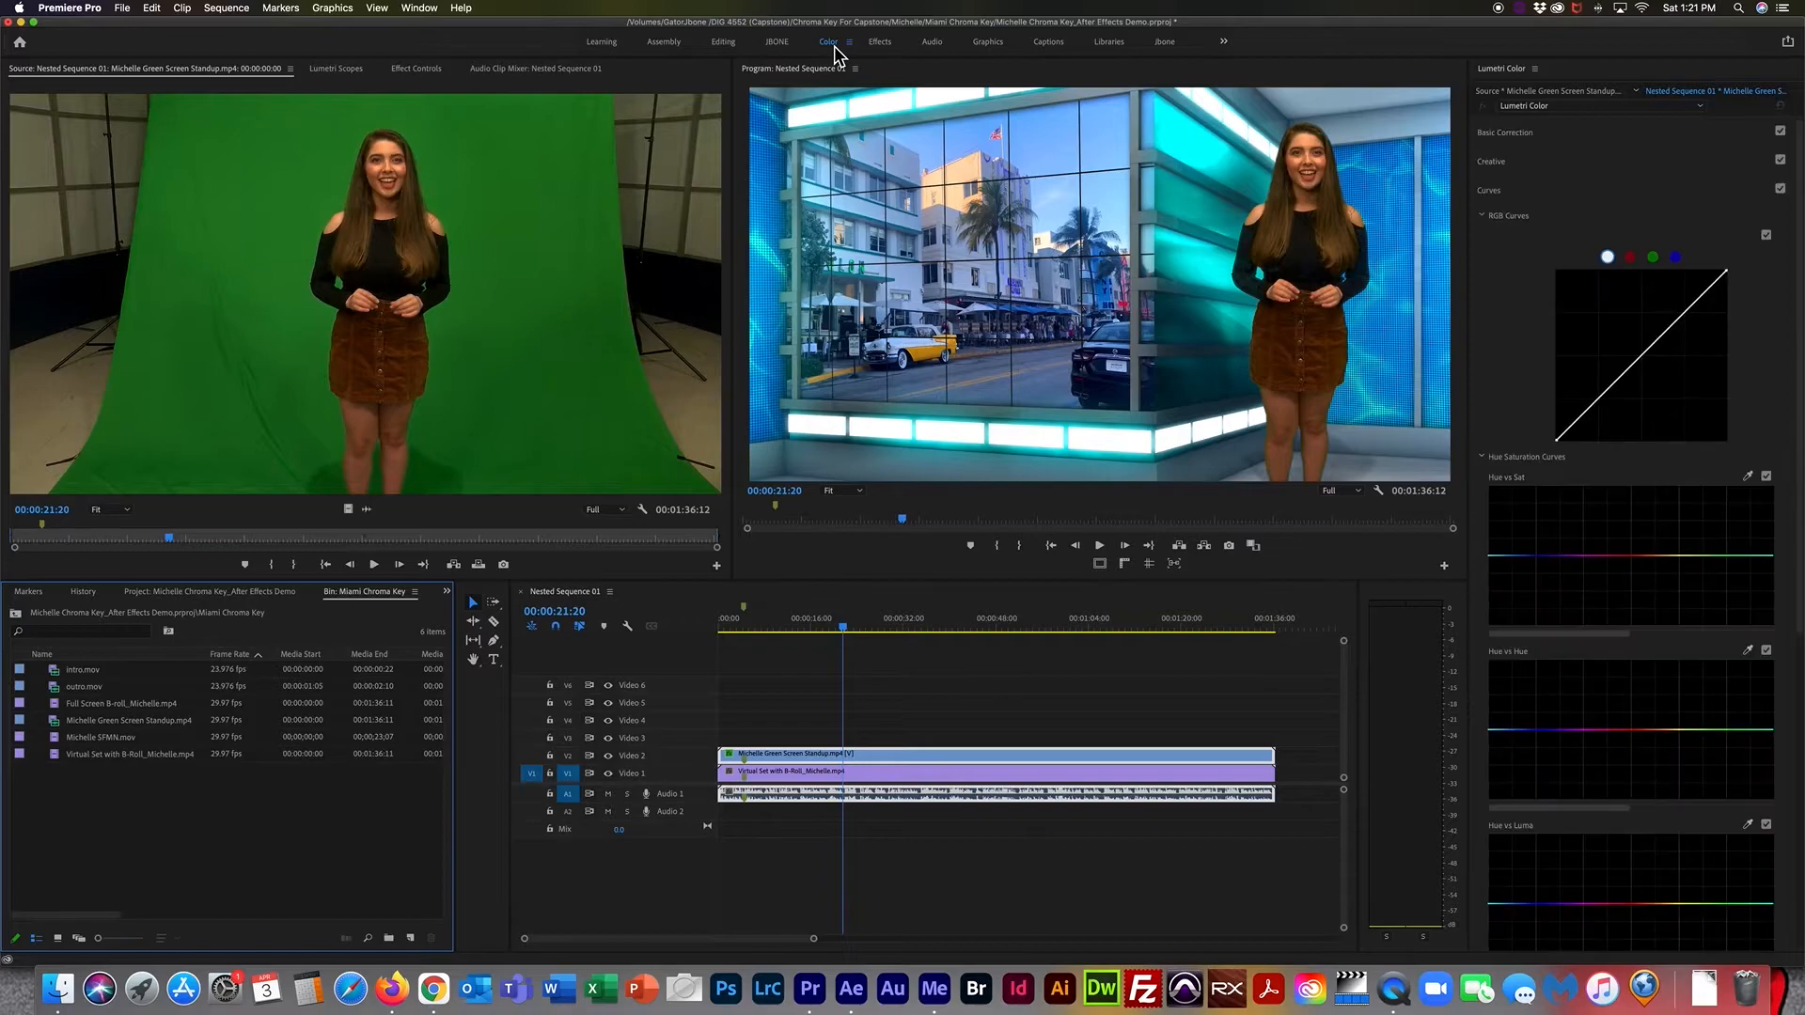
click(1724, 276)
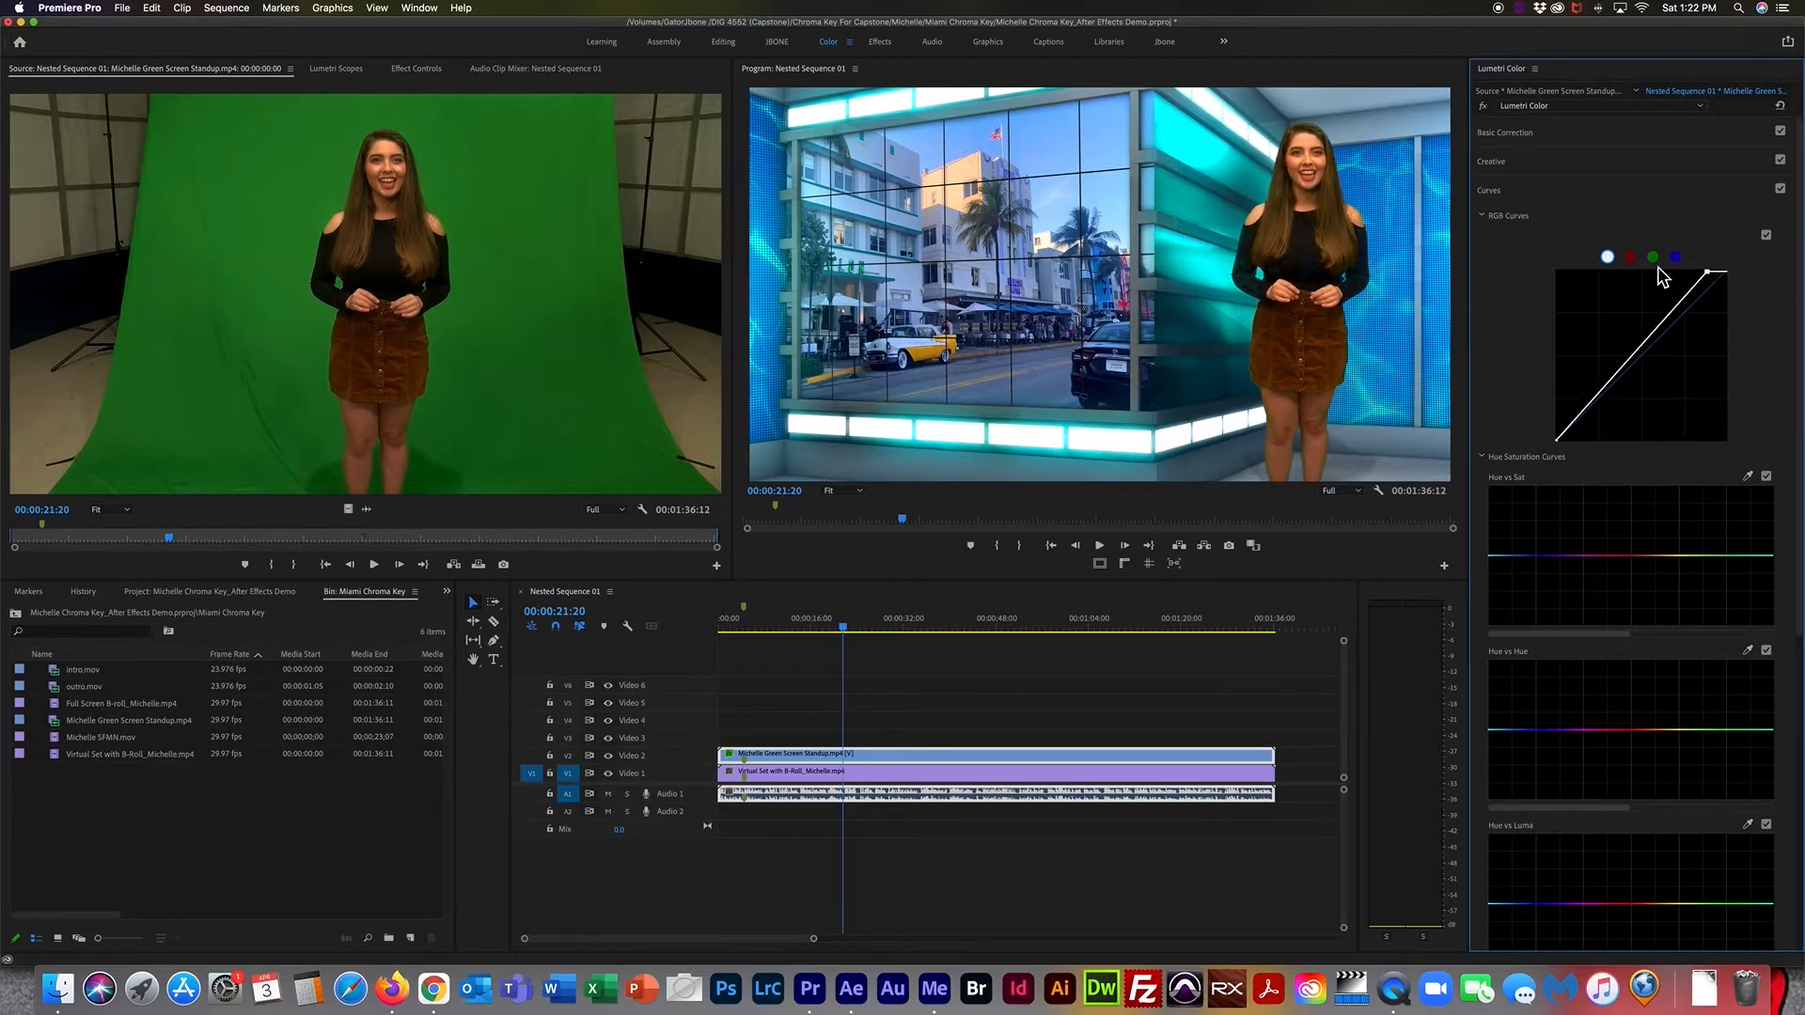
Return to the Editing workspace and move to the start of the sequence to review the composite.
click(723, 43)
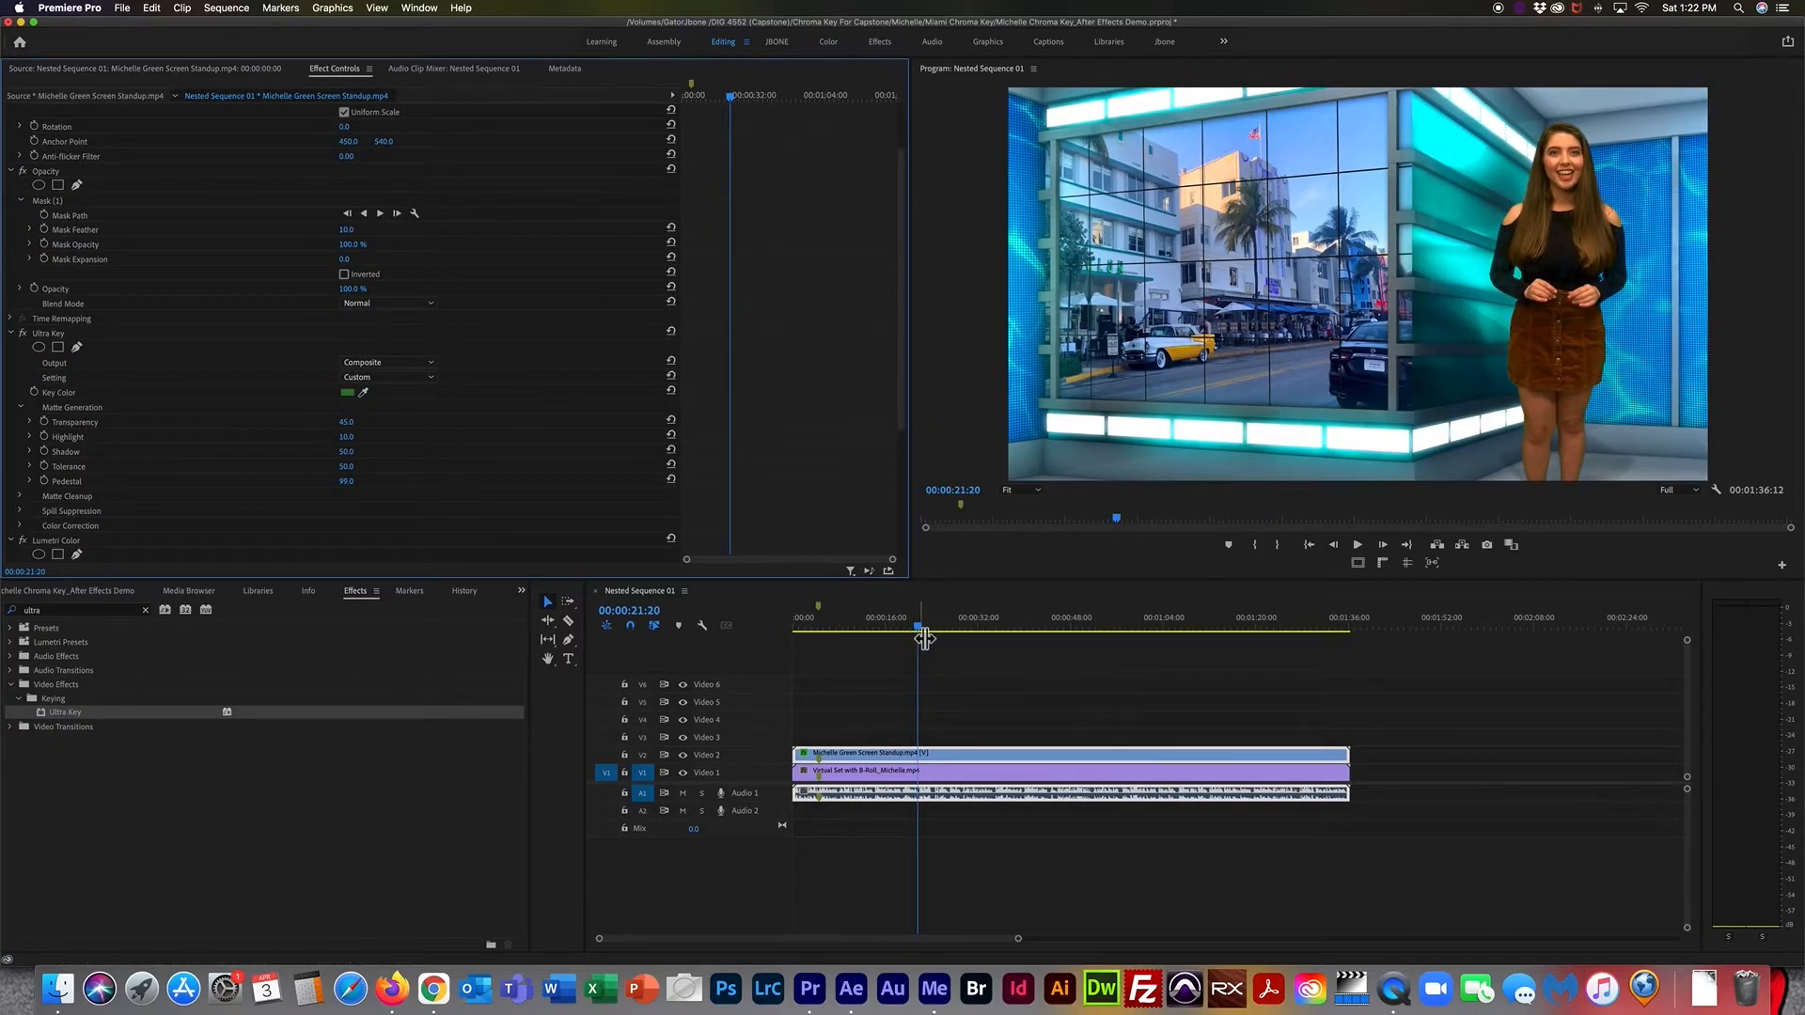
drag(791, 630, 784, 630)
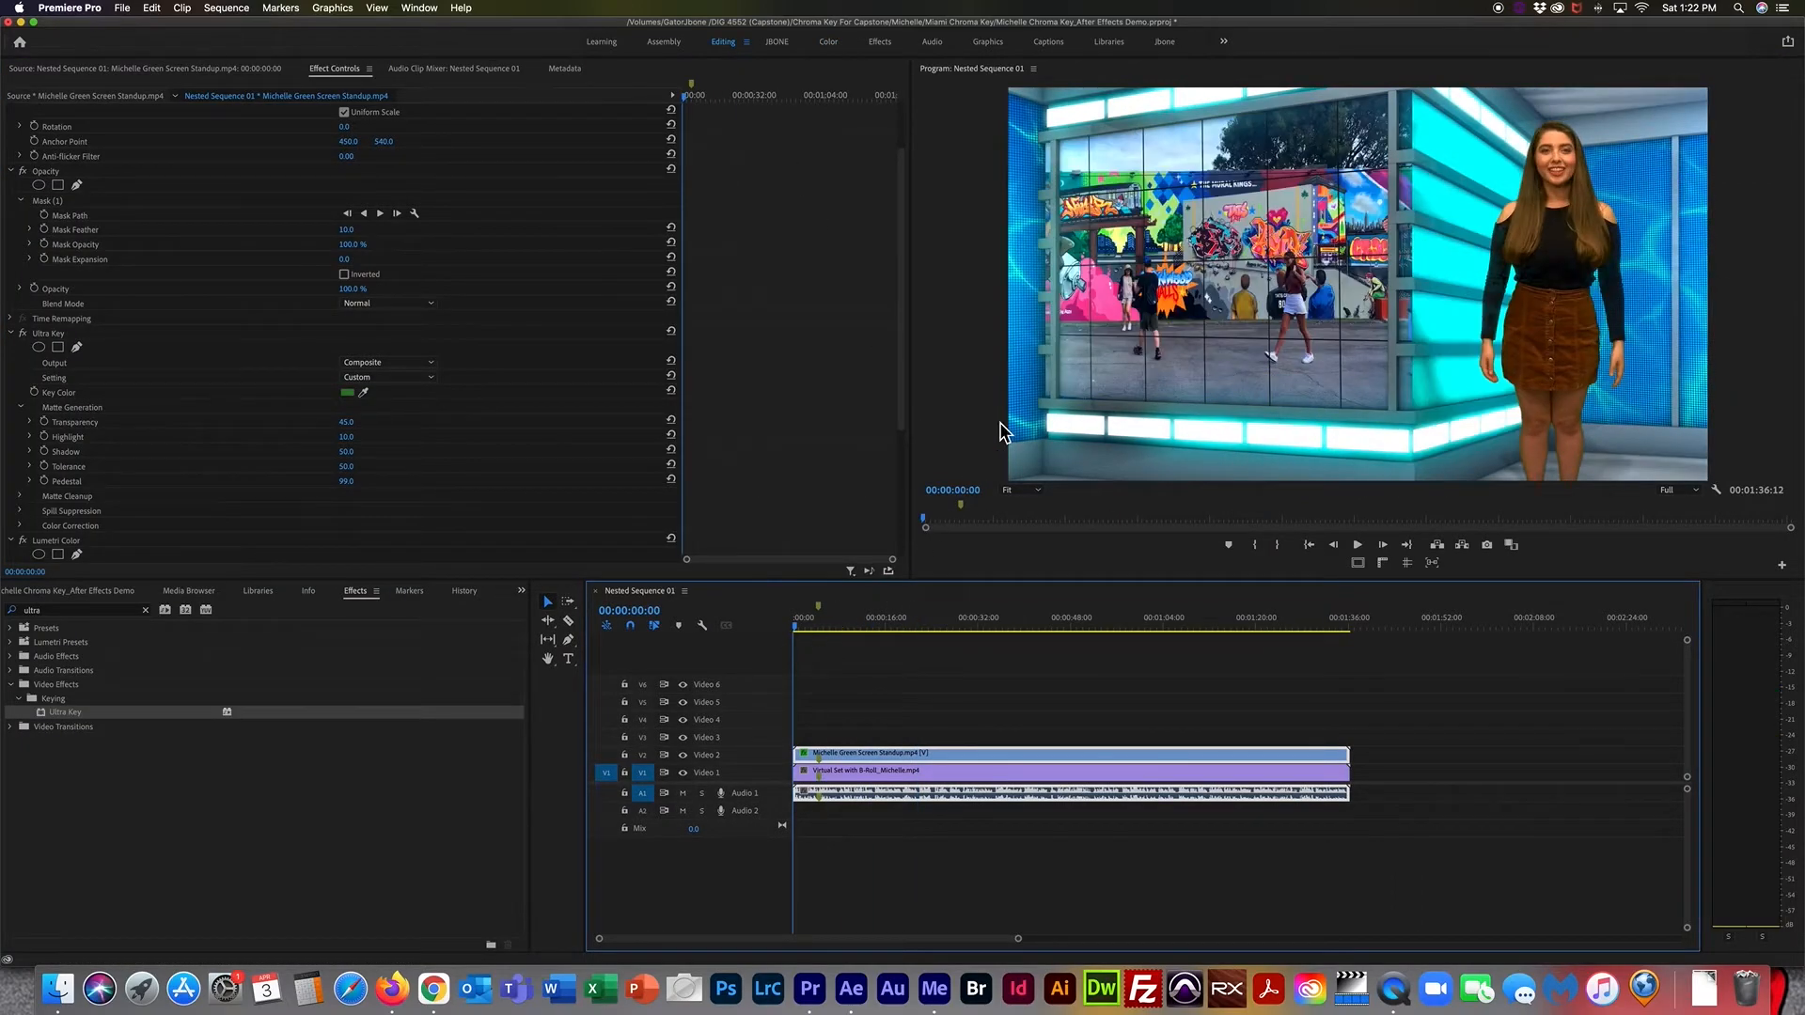
click(1023, 421)
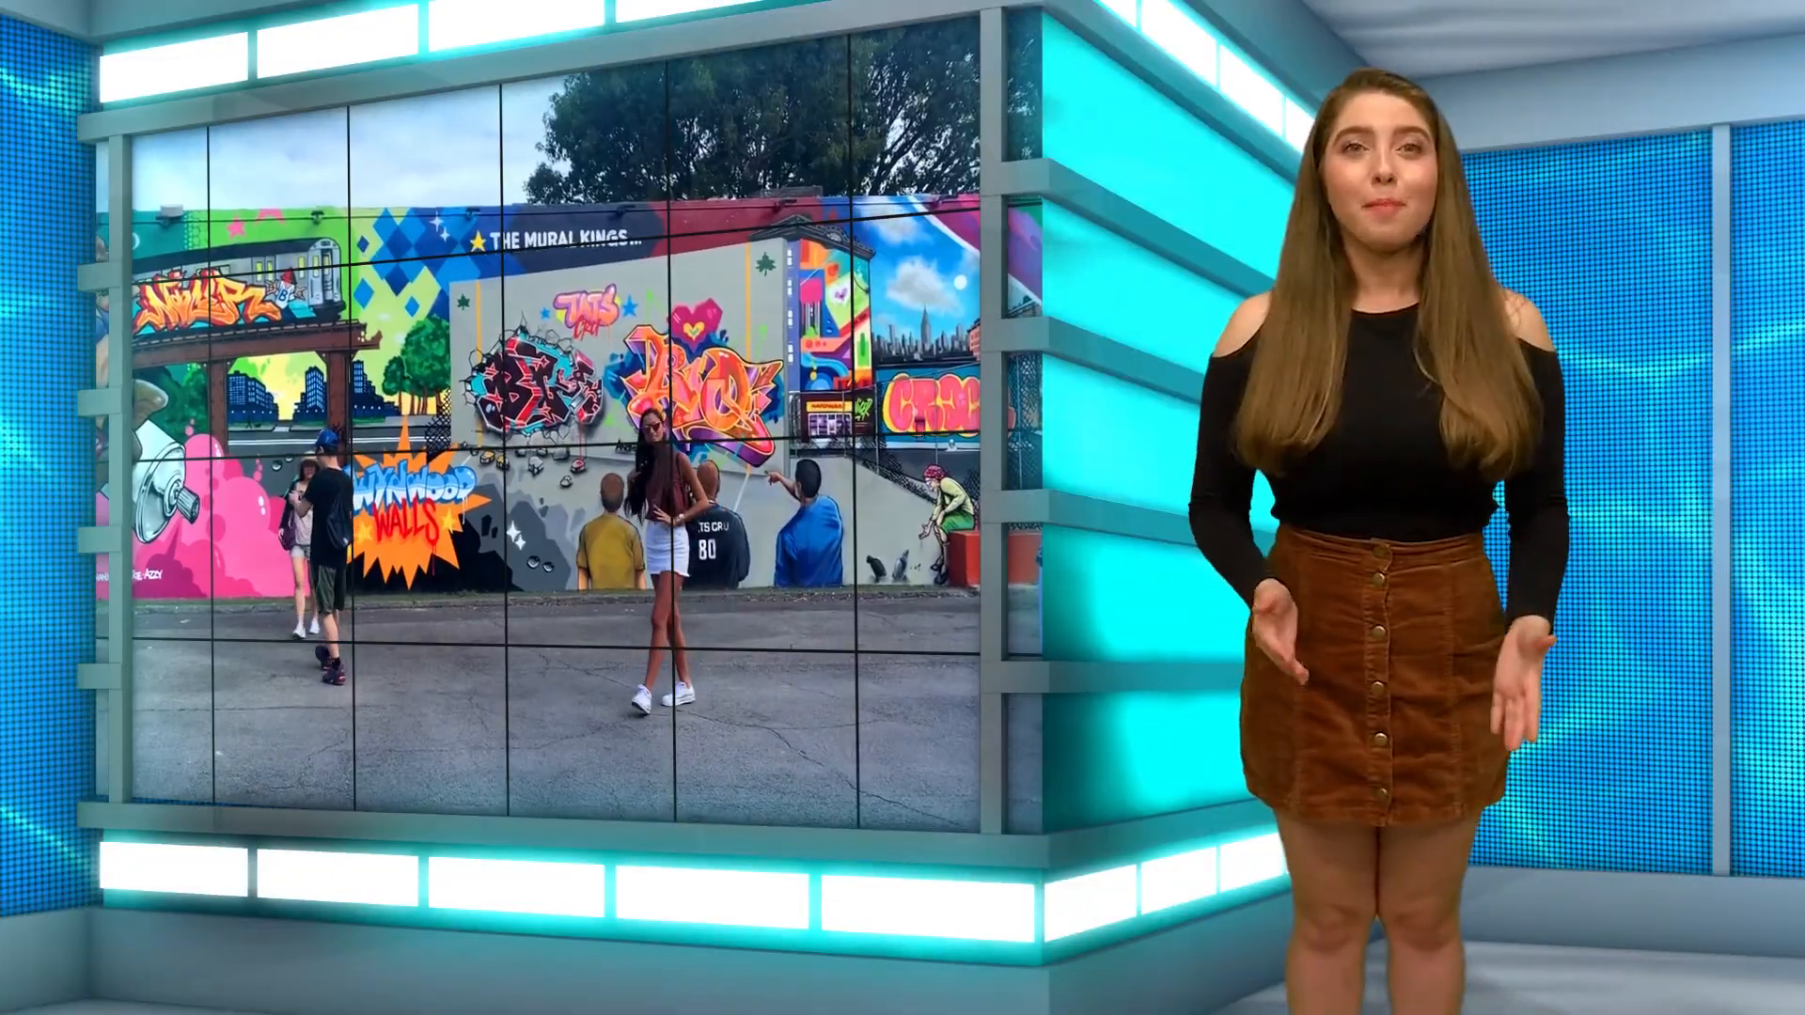